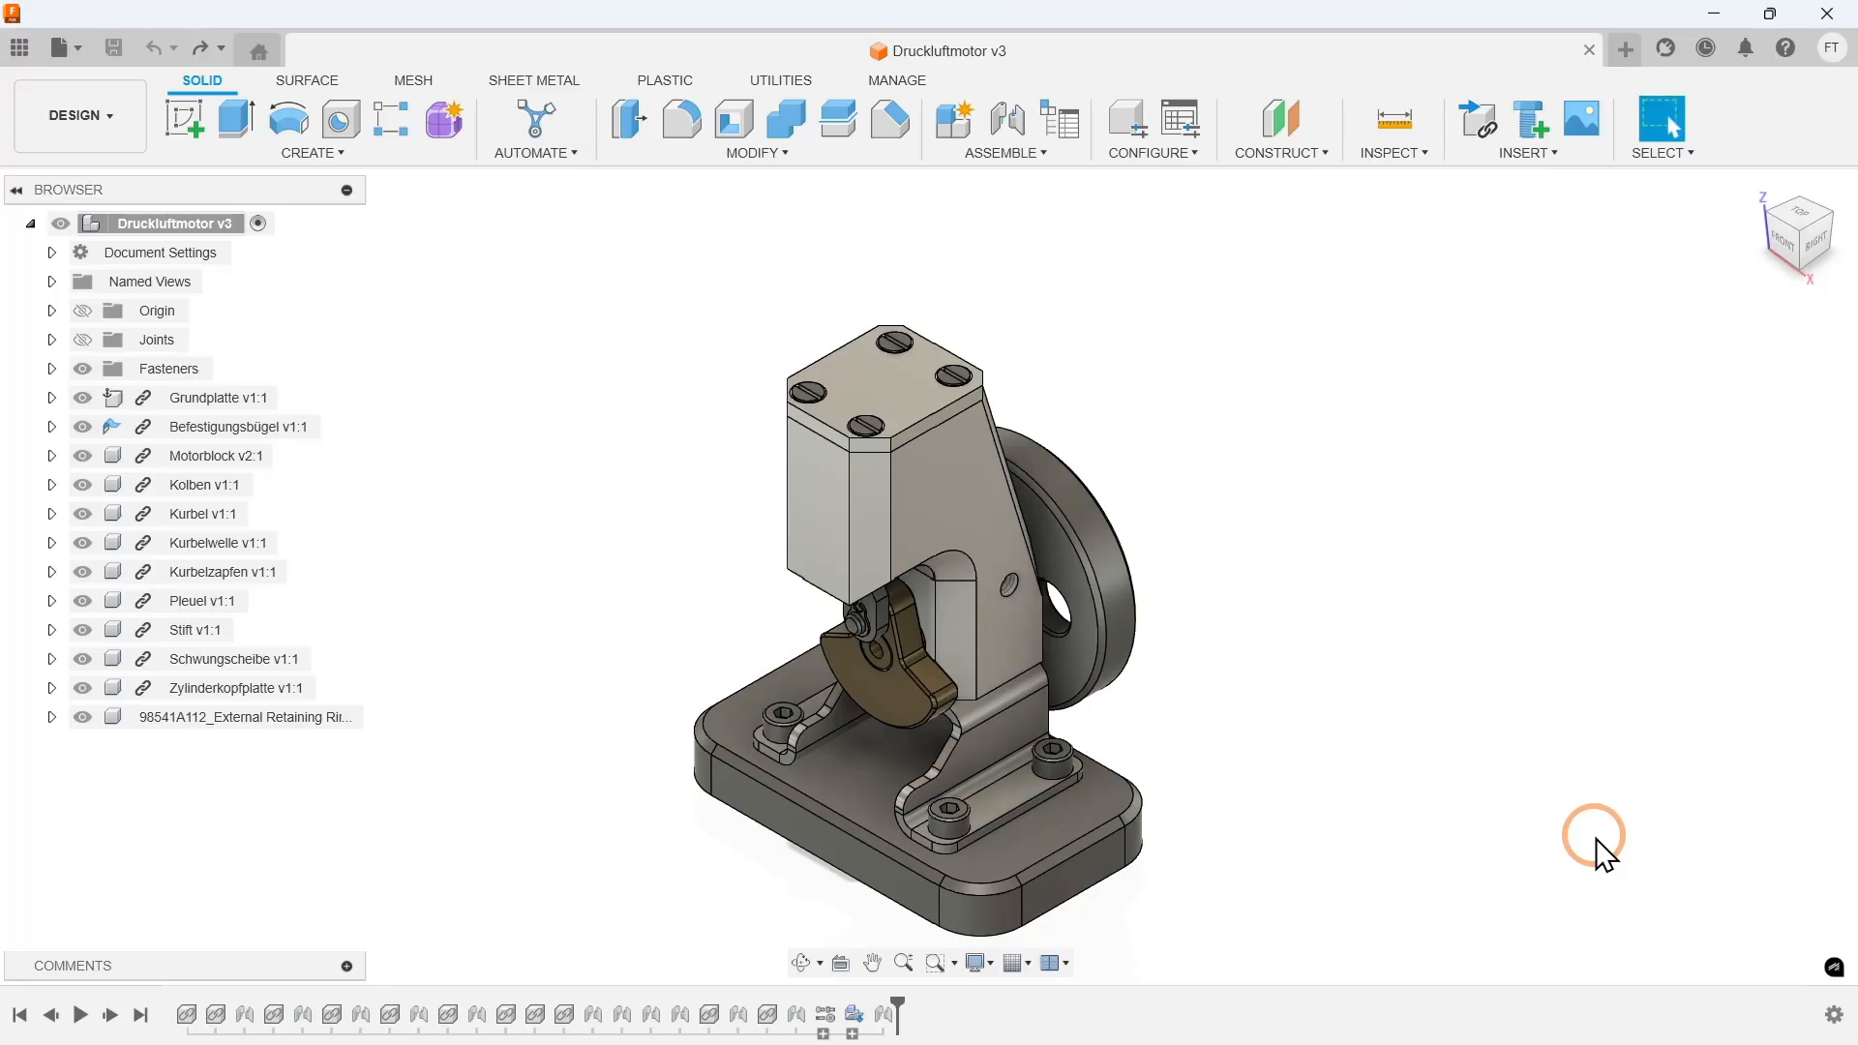
Compute an interference check on the entire Druckluftmotor v3 assembly, without including coincident faces.
{"action": "left_click", "coordinate": [1408, 156]}
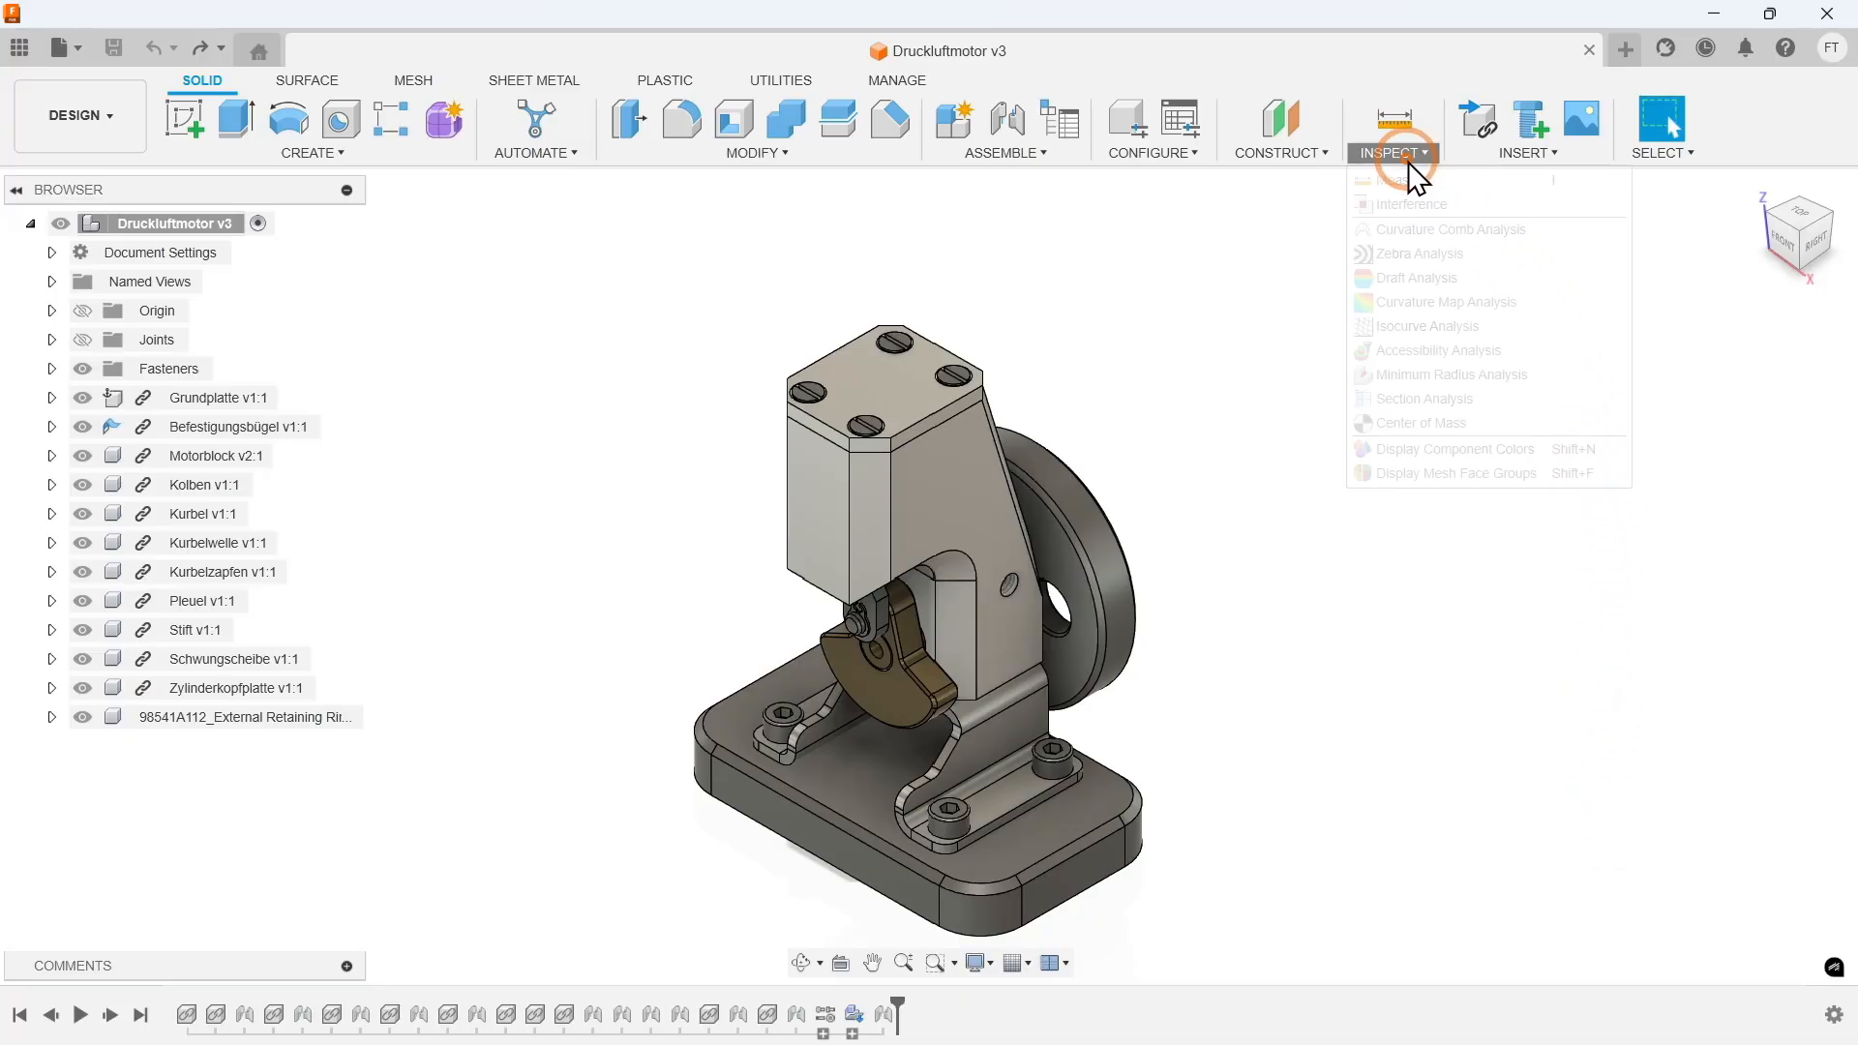
{"action": "left_click", "coordinate": [1461, 205]}
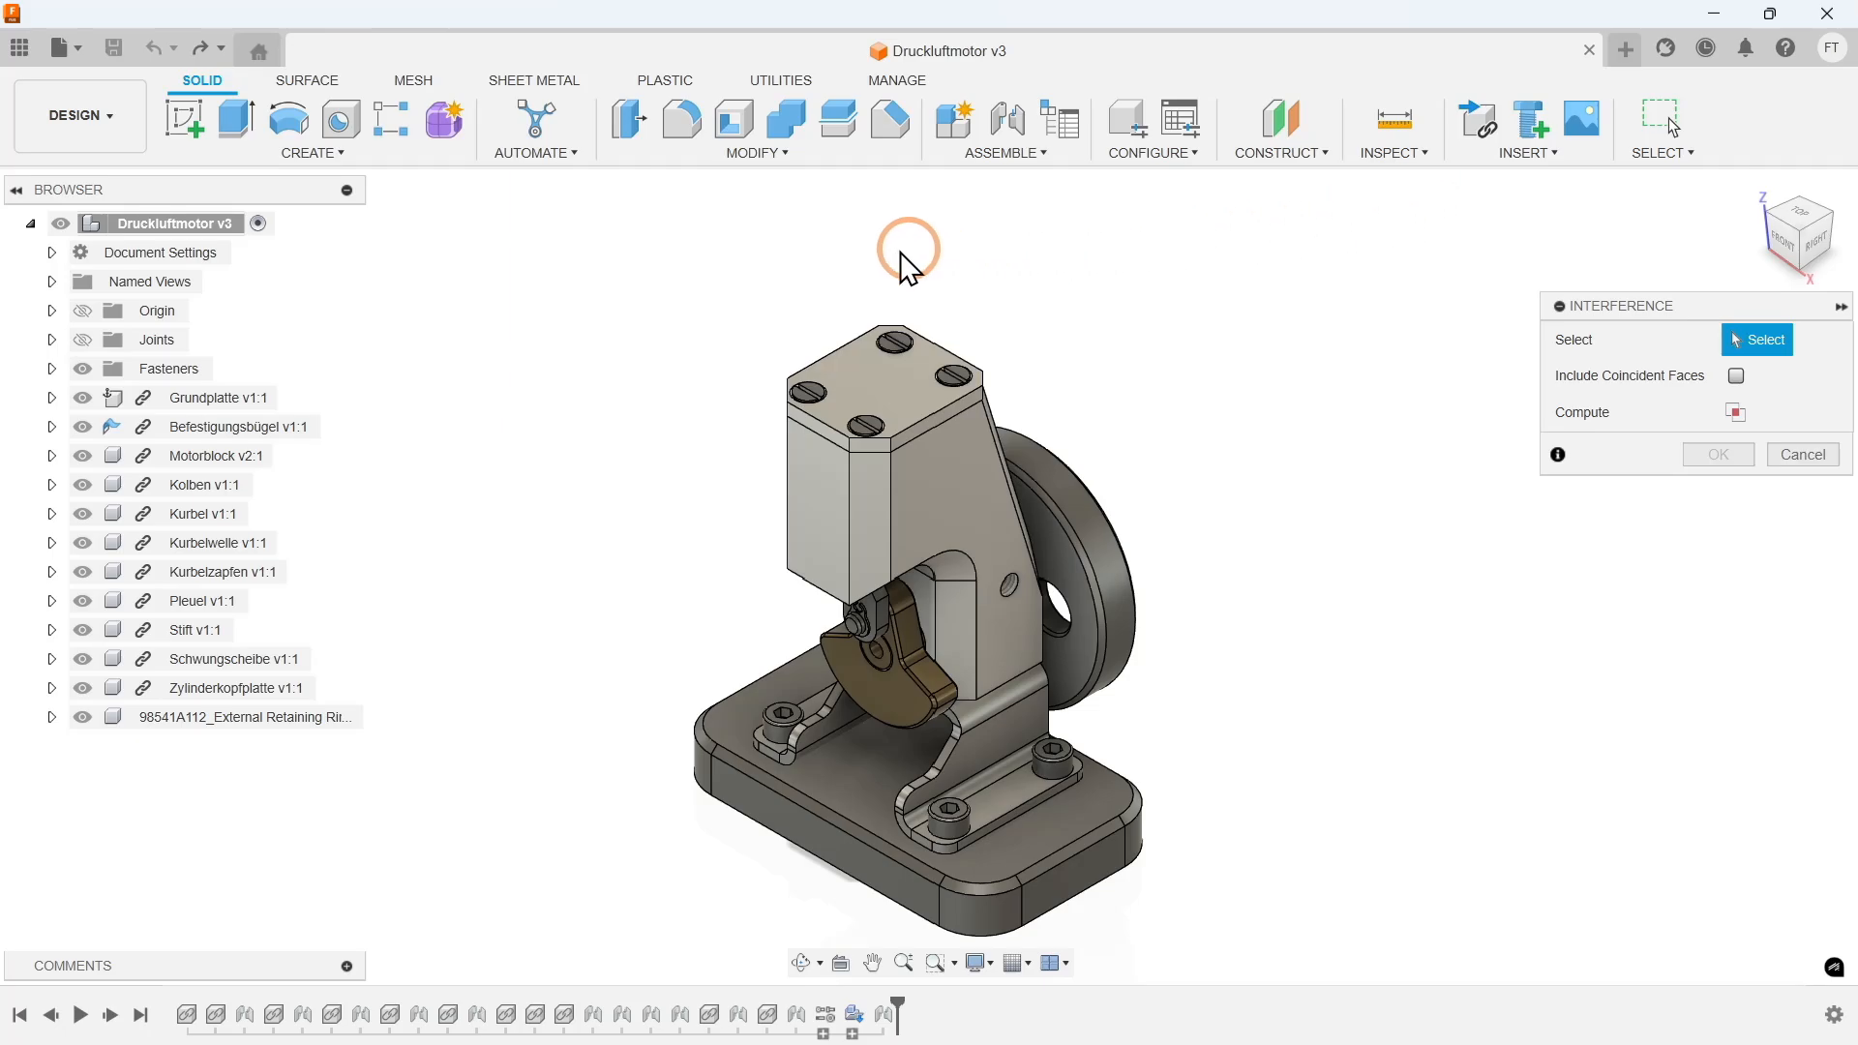
{"action": "left_click", "coordinate": [209, 222]}
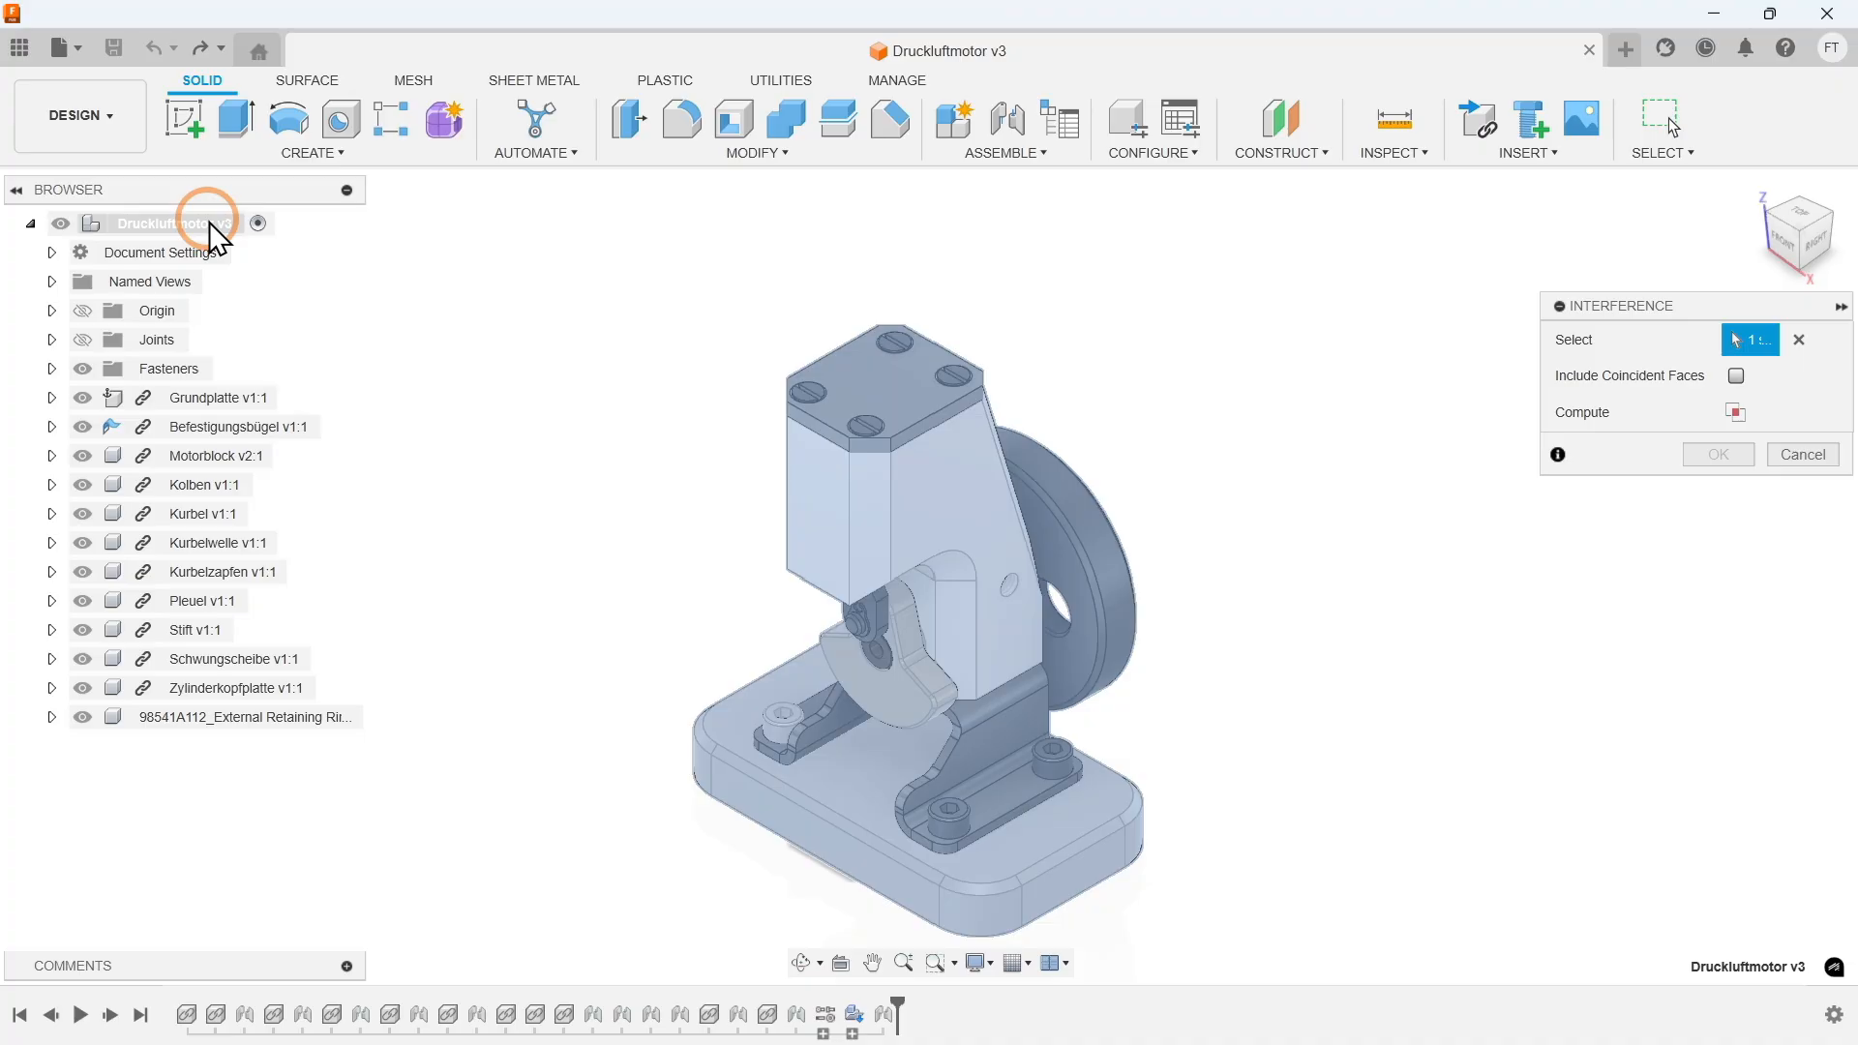
{"action": "left_click", "coordinate": [1727, 414]}
Review all groups in the interference results alongside the model and close the results.
{"action": "left_click_drag", "start_coordinate": [1196, 337], "coordinate": [680, 331]}
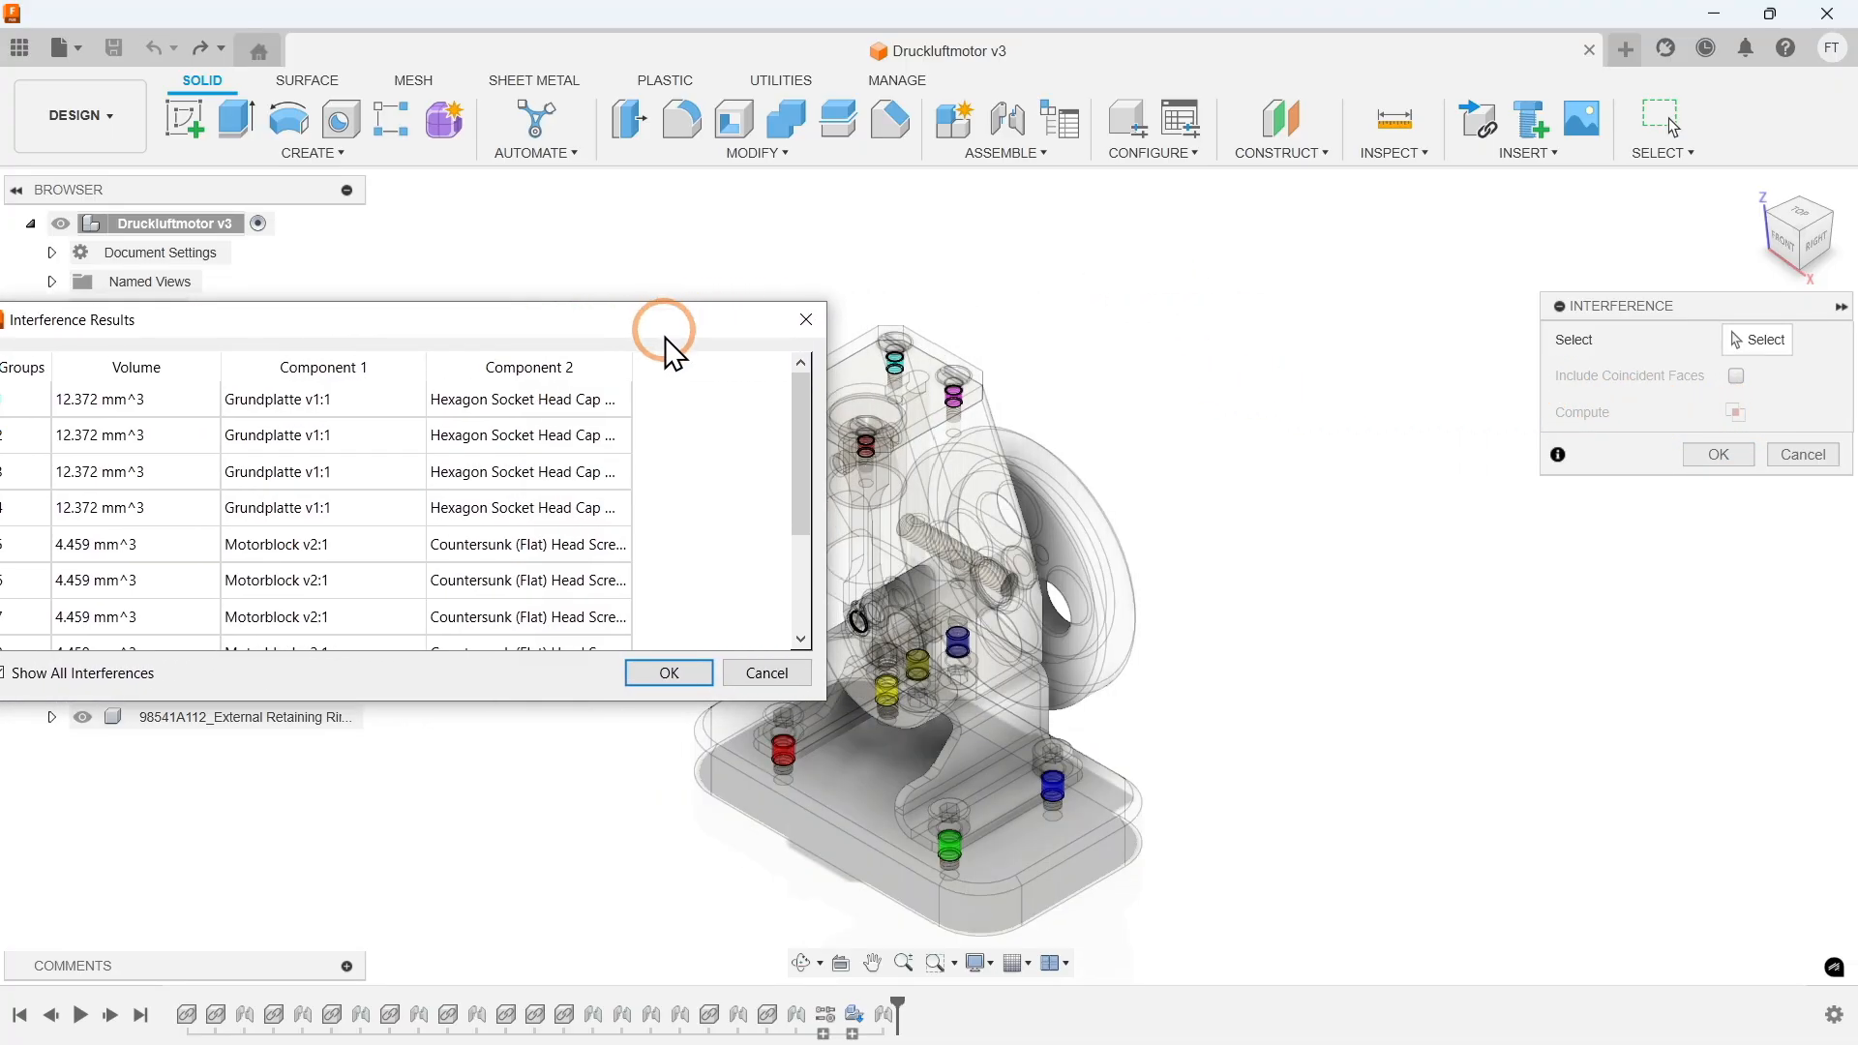
{"action": "scroll", "coordinate": [613, 445], "scroll_direction": "down", "scroll_amount": 2}
{"action": "left_click_drag", "start_coordinate": [632, 329], "coordinate": [428, 329]}
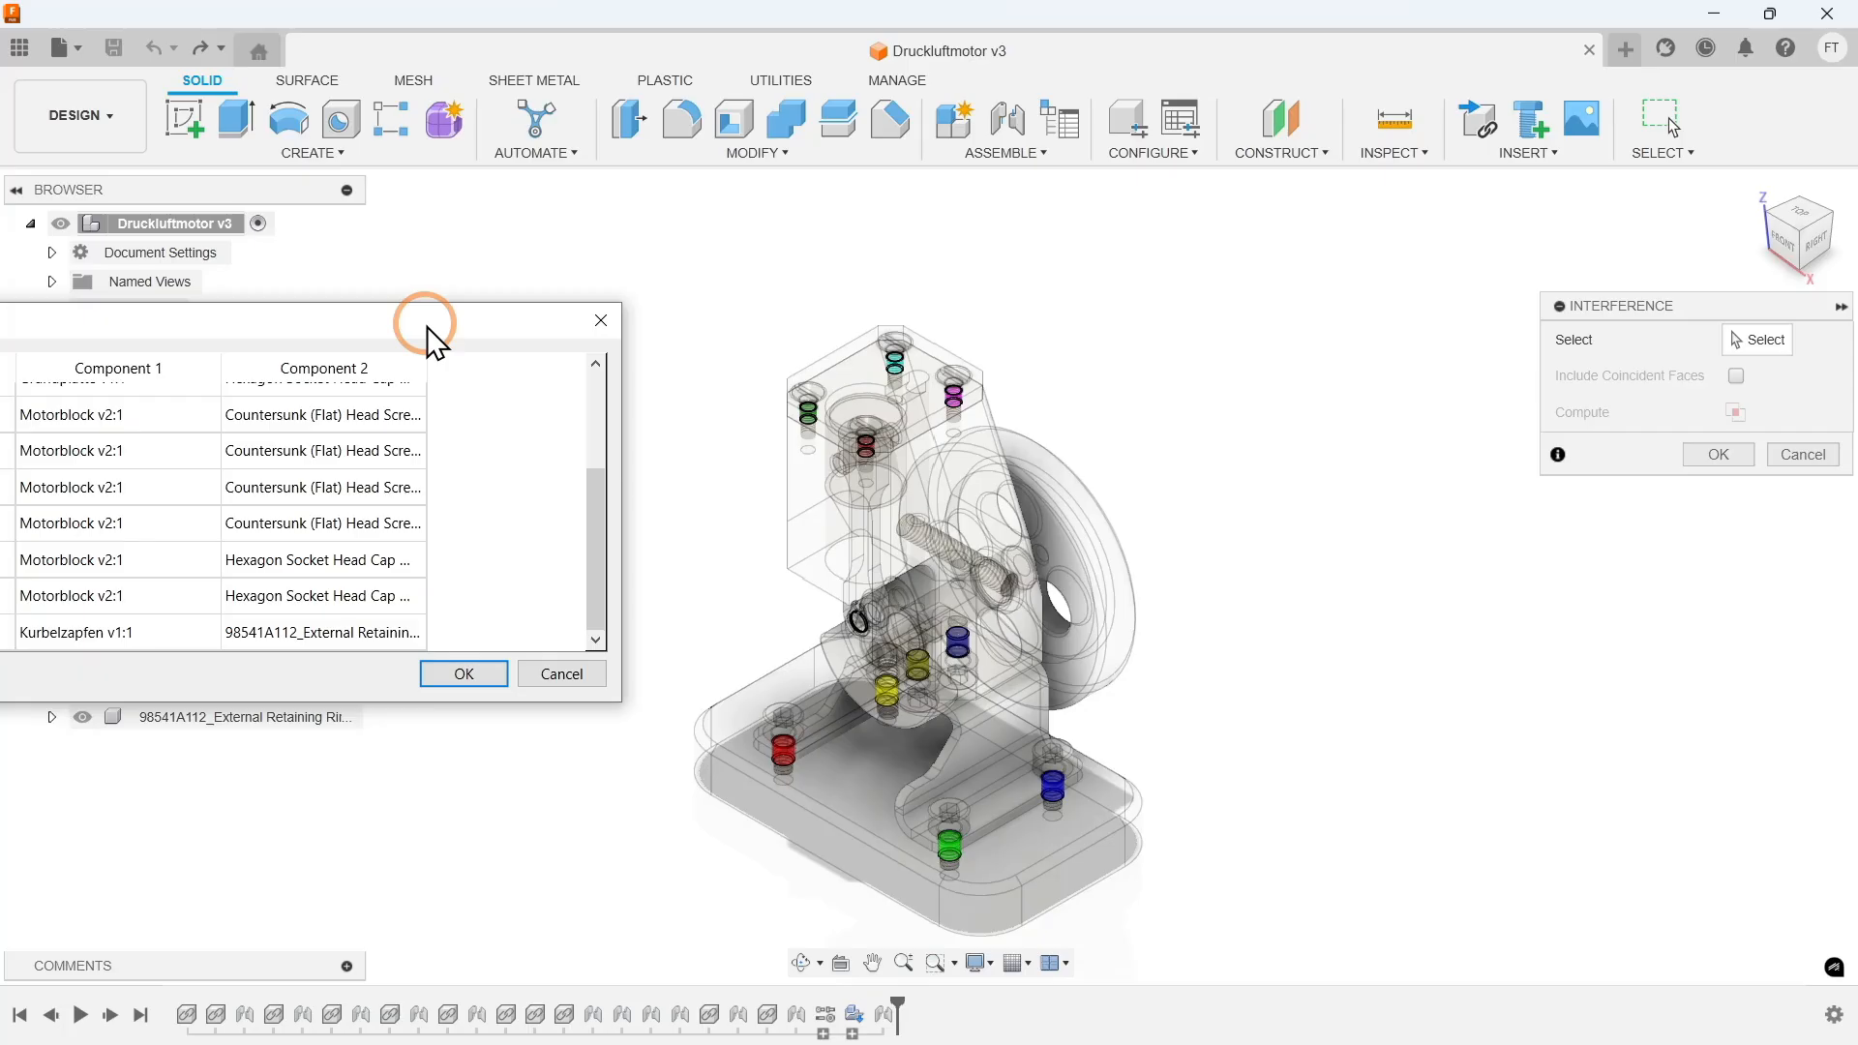
{"action": "left_click_drag", "start_coordinate": [427, 327], "coordinate": [814, 303]}
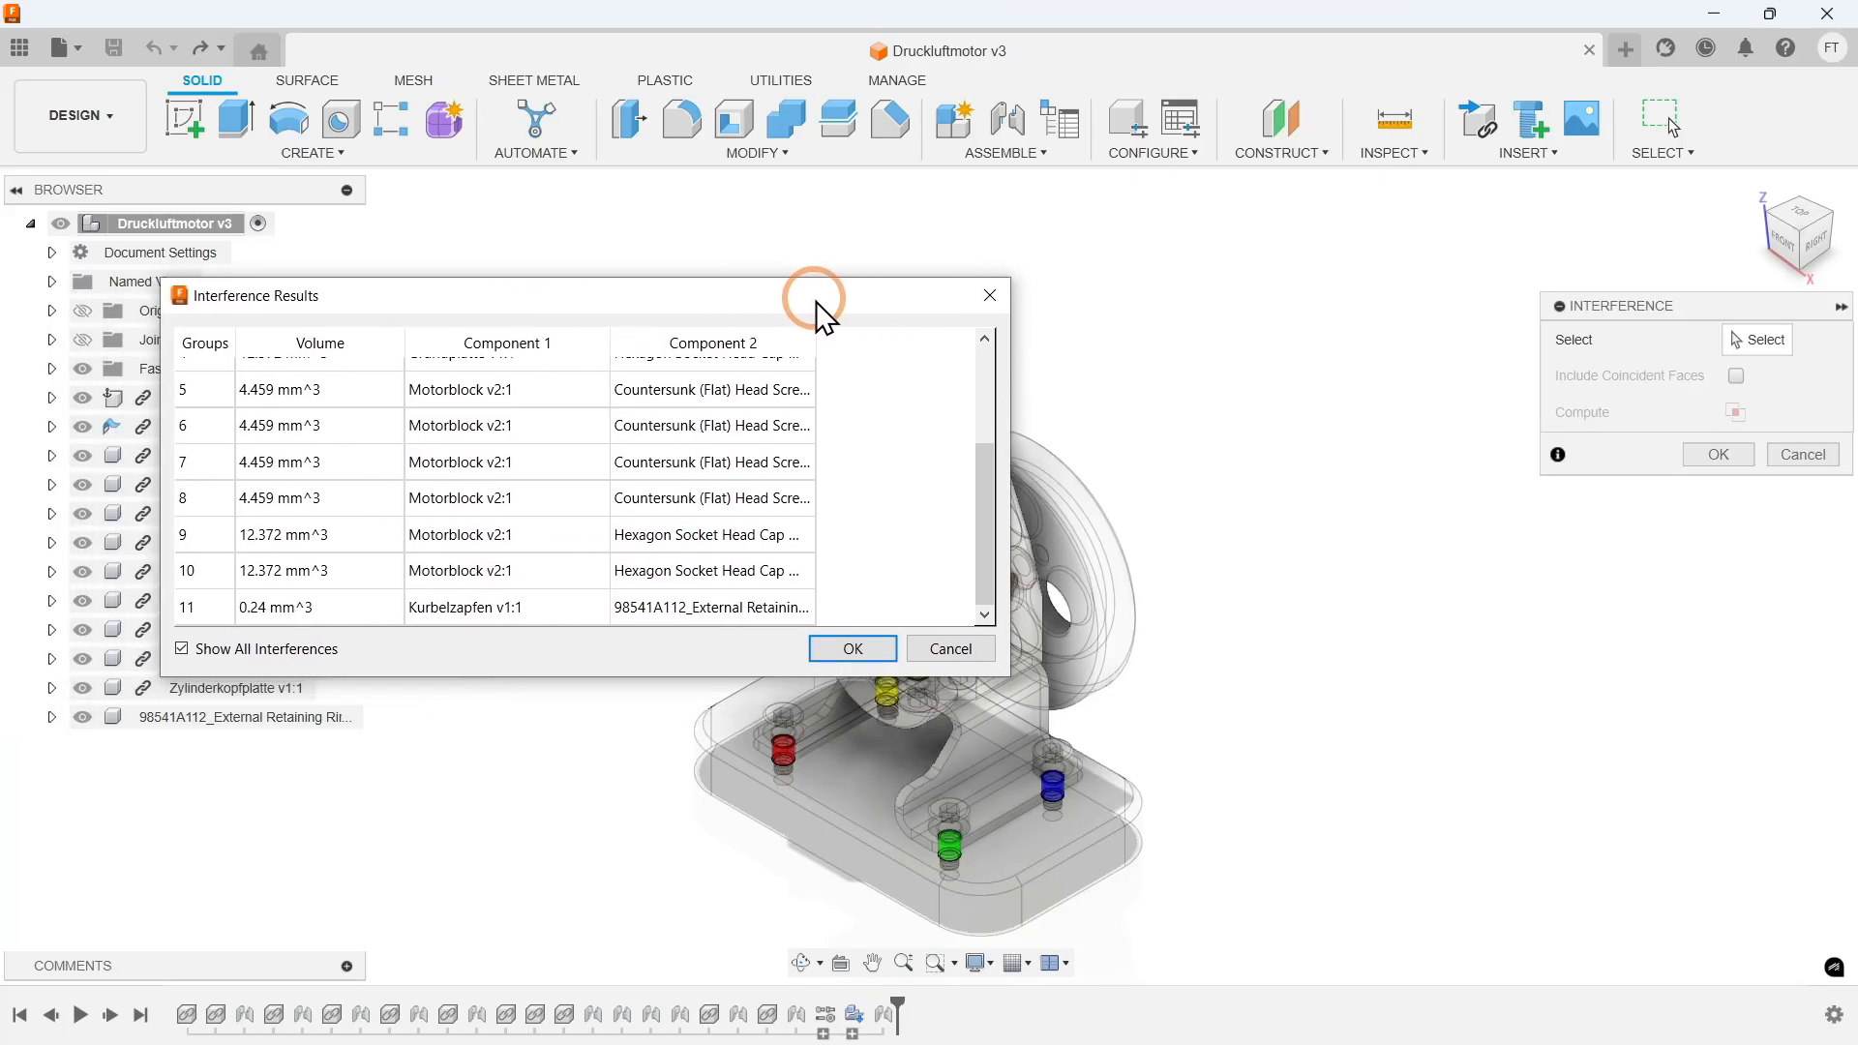
{"action": "scroll", "coordinate": [785, 453], "scroll_direction": "up", "scroll_amount": 2}
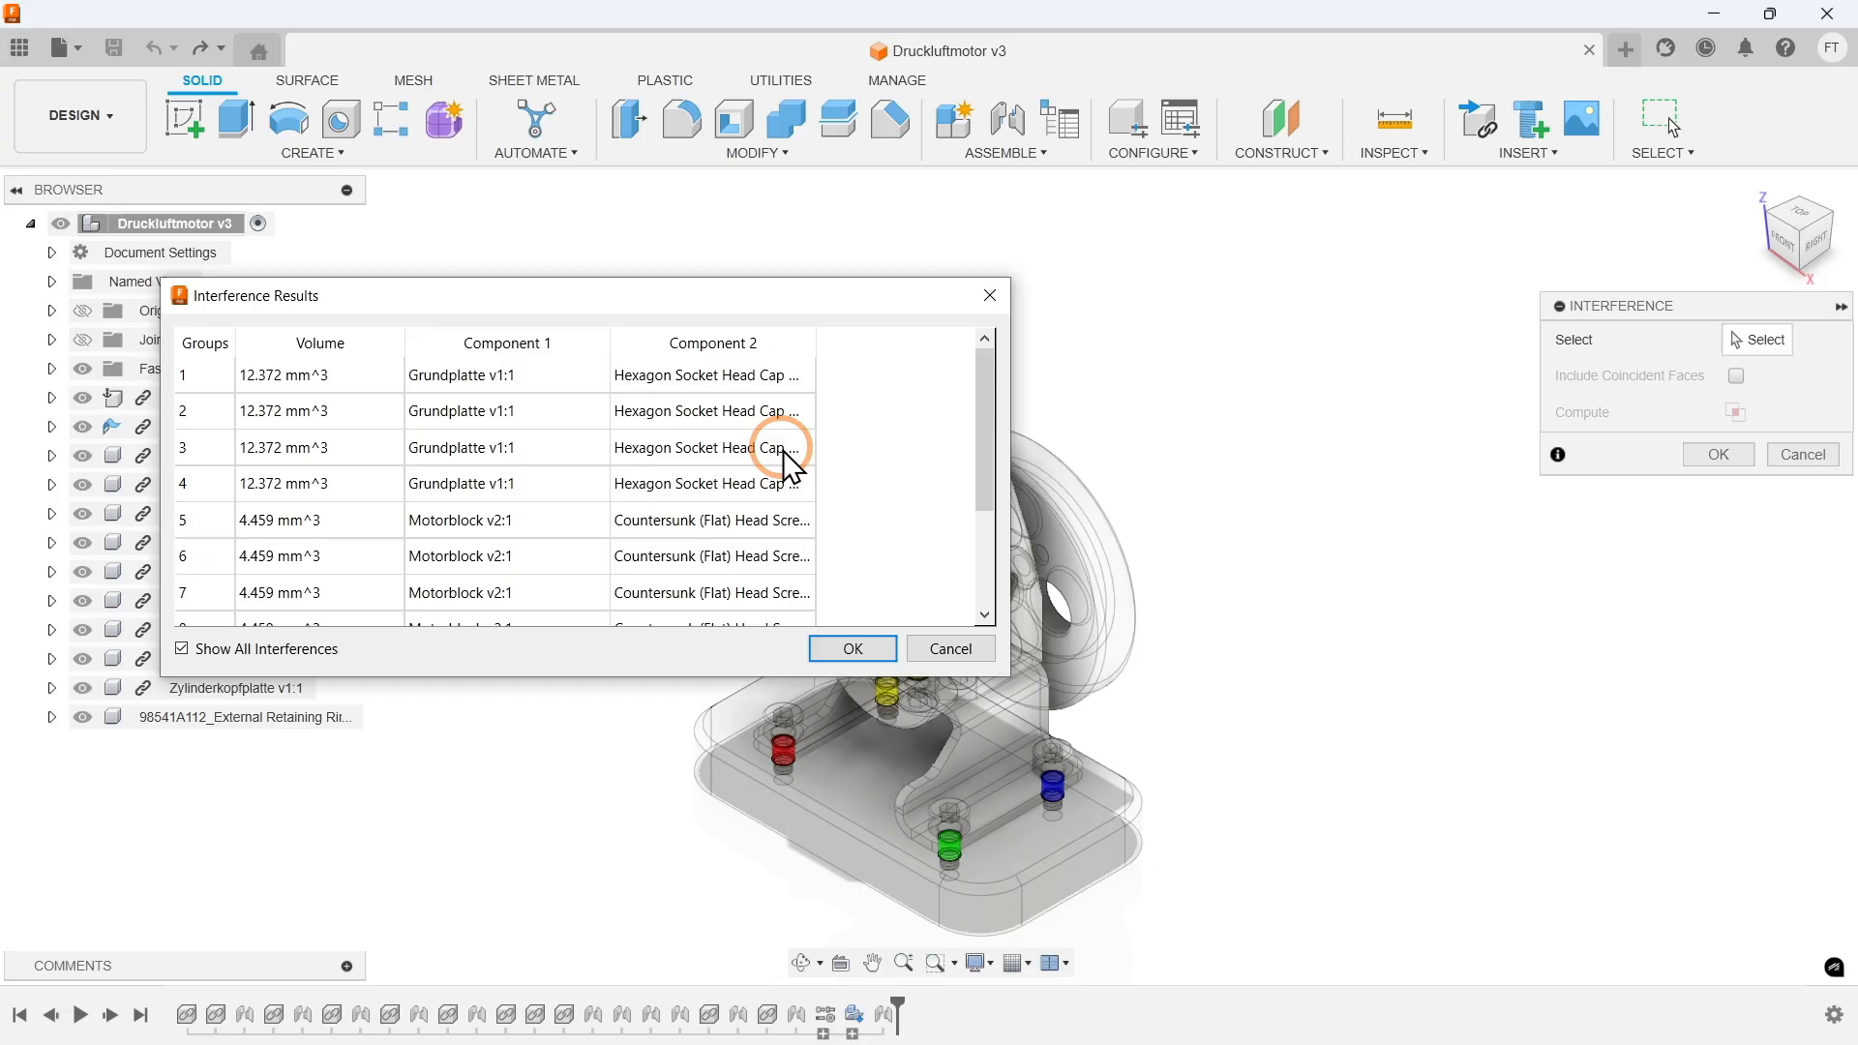
{"action": "left_click", "coordinate": [852, 648]}
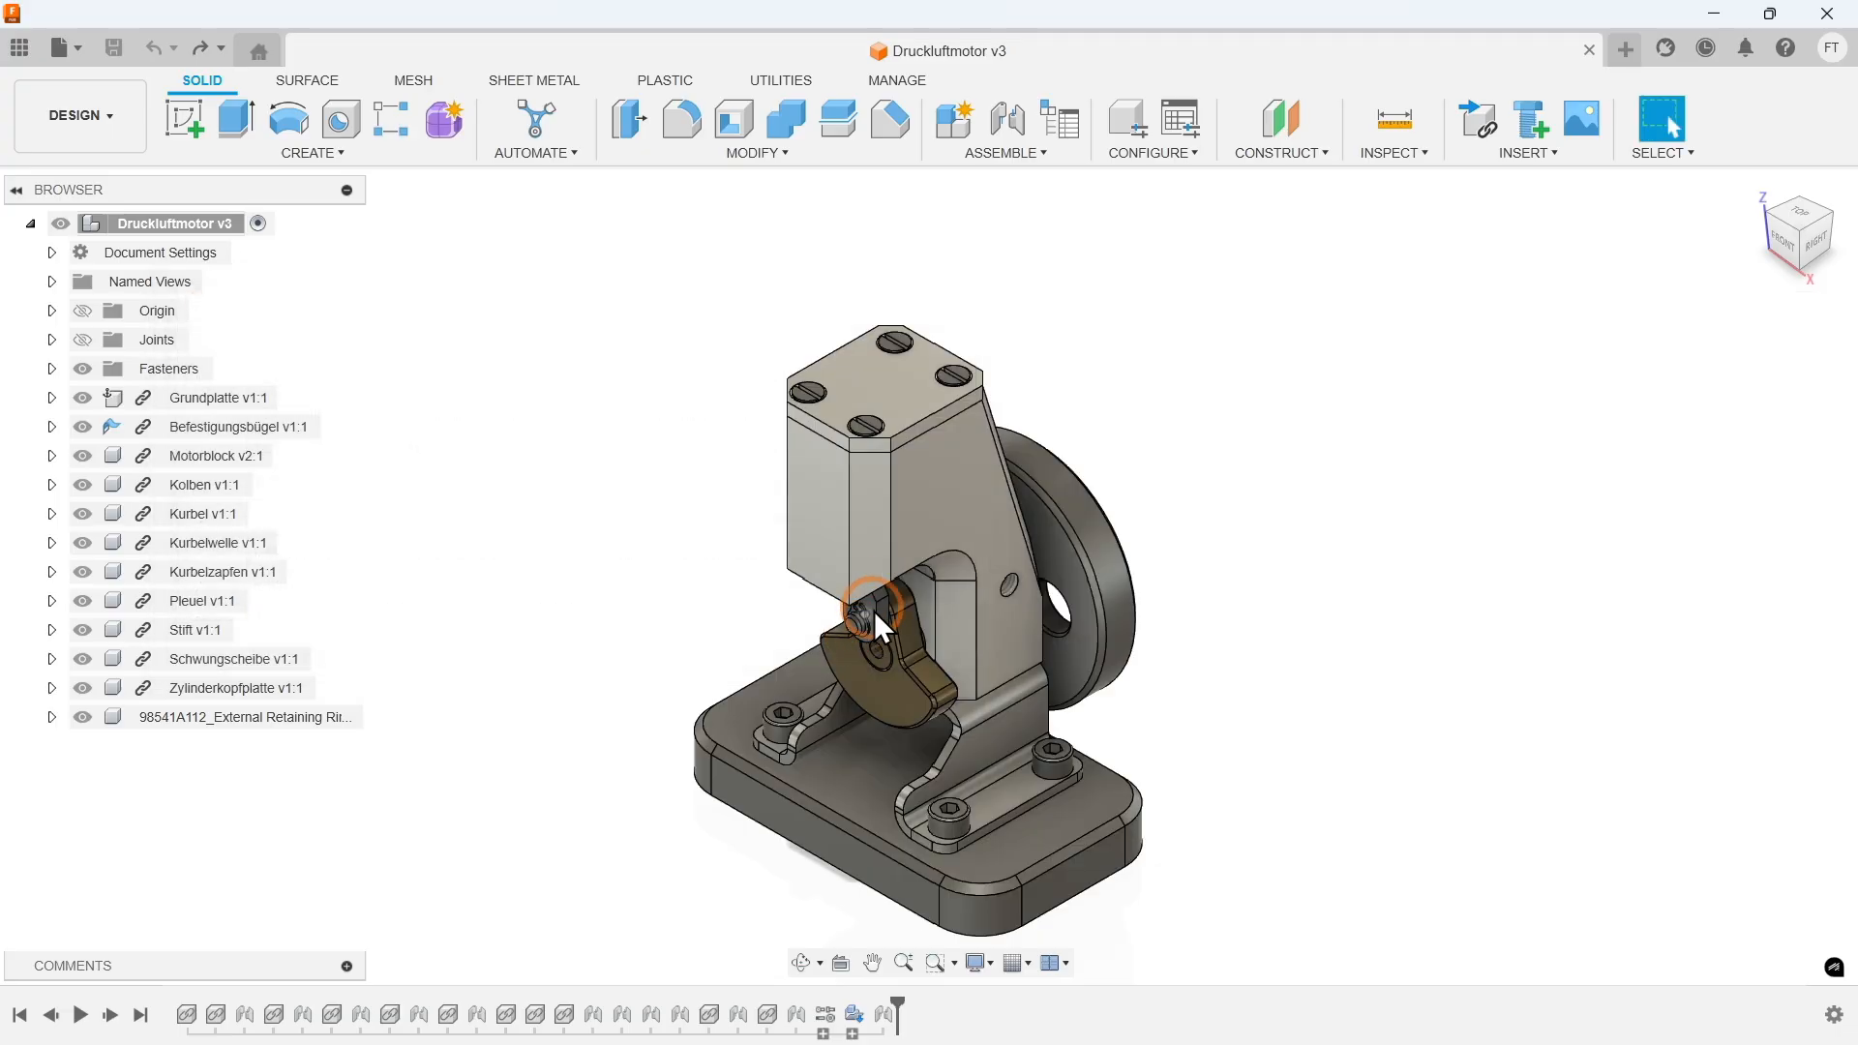
Compute an interference check on the components Grundplatte through Zylinderkopfplatte, including coincident faces.
{"action": "left_click", "coordinate": [1391, 155]}
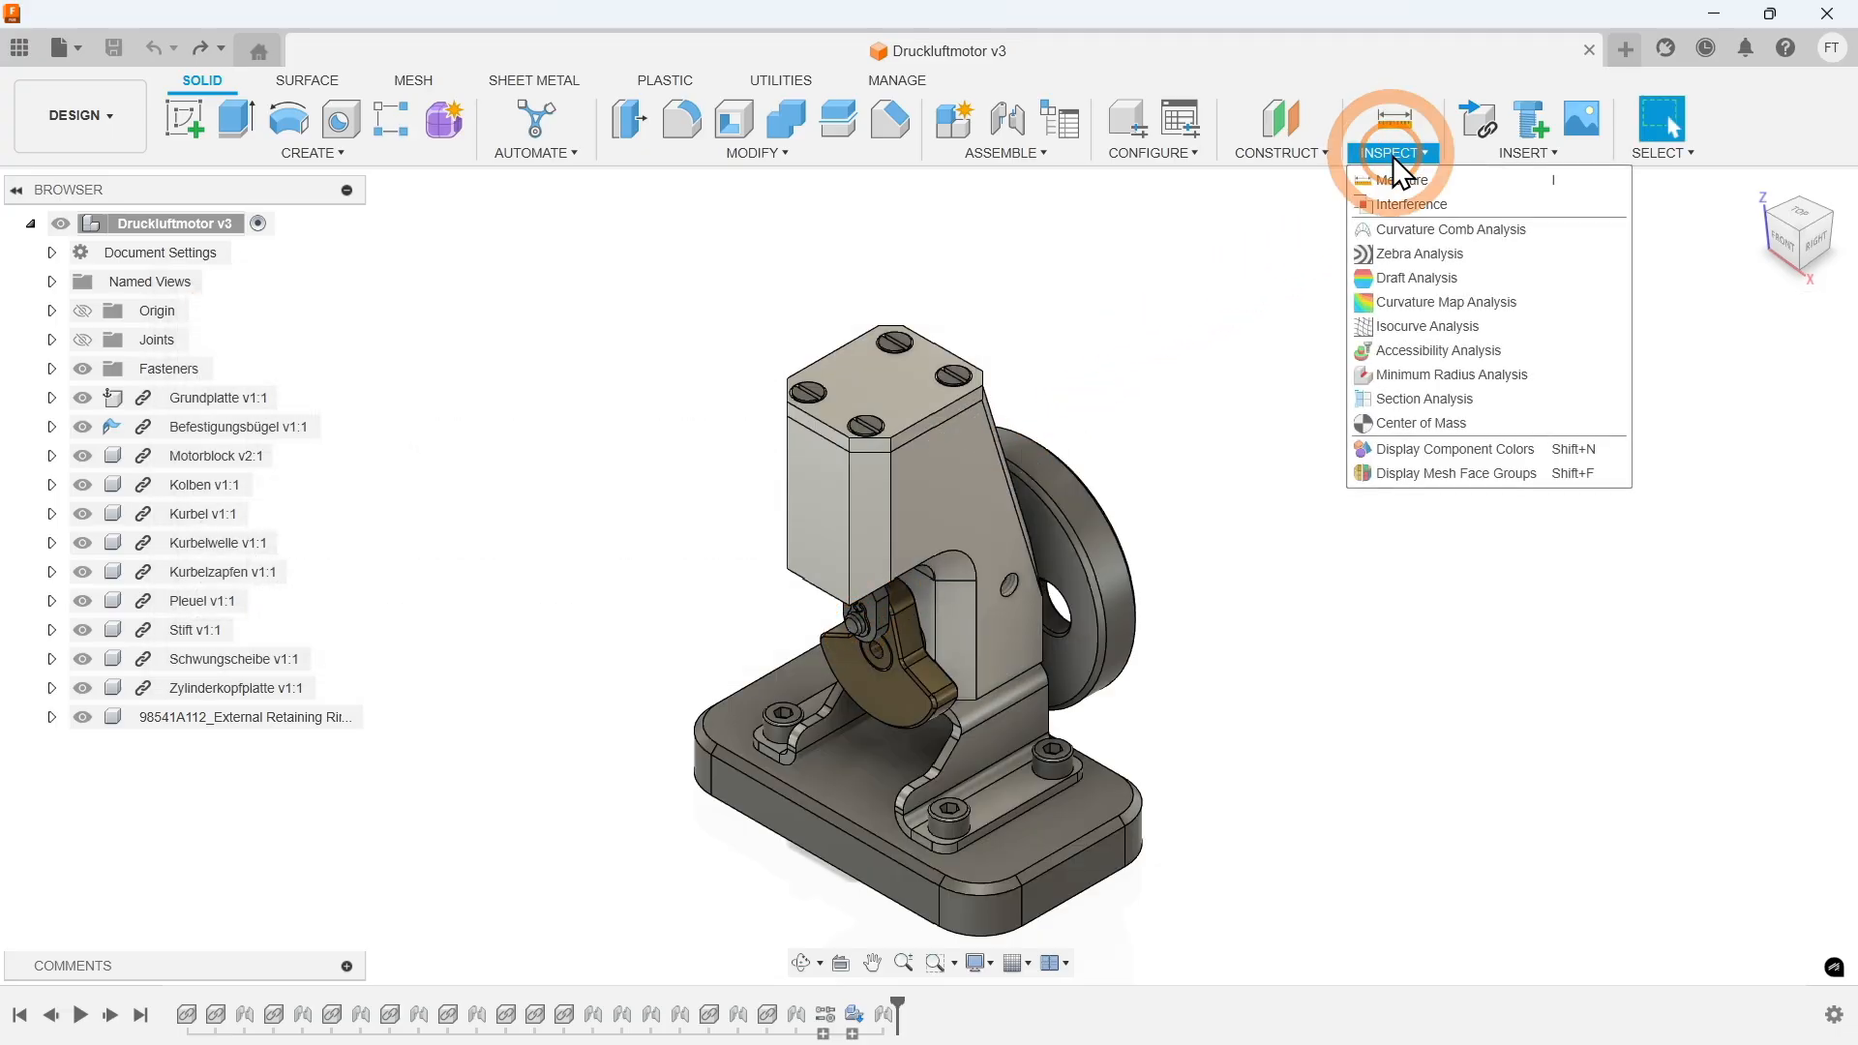
{"action": "left_click", "coordinate": [1429, 203]}
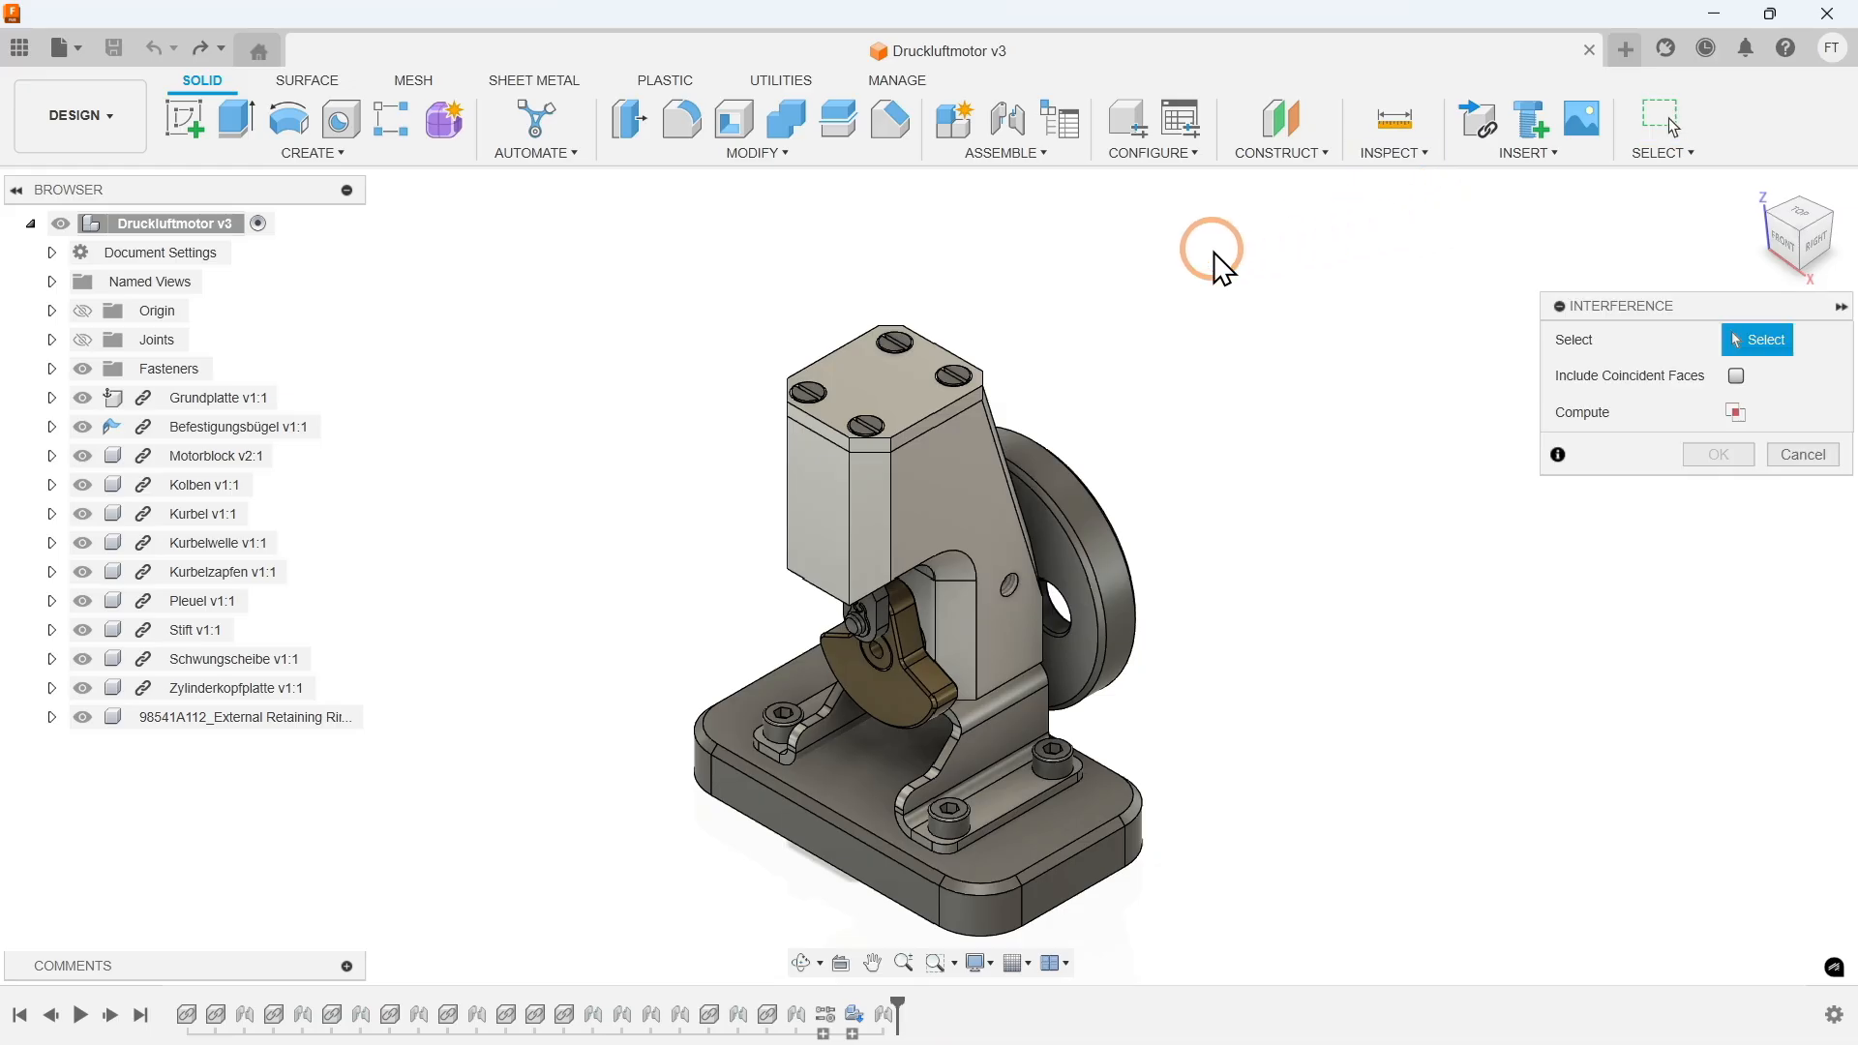
{"action": "left_click", "coordinate": [242, 402]}
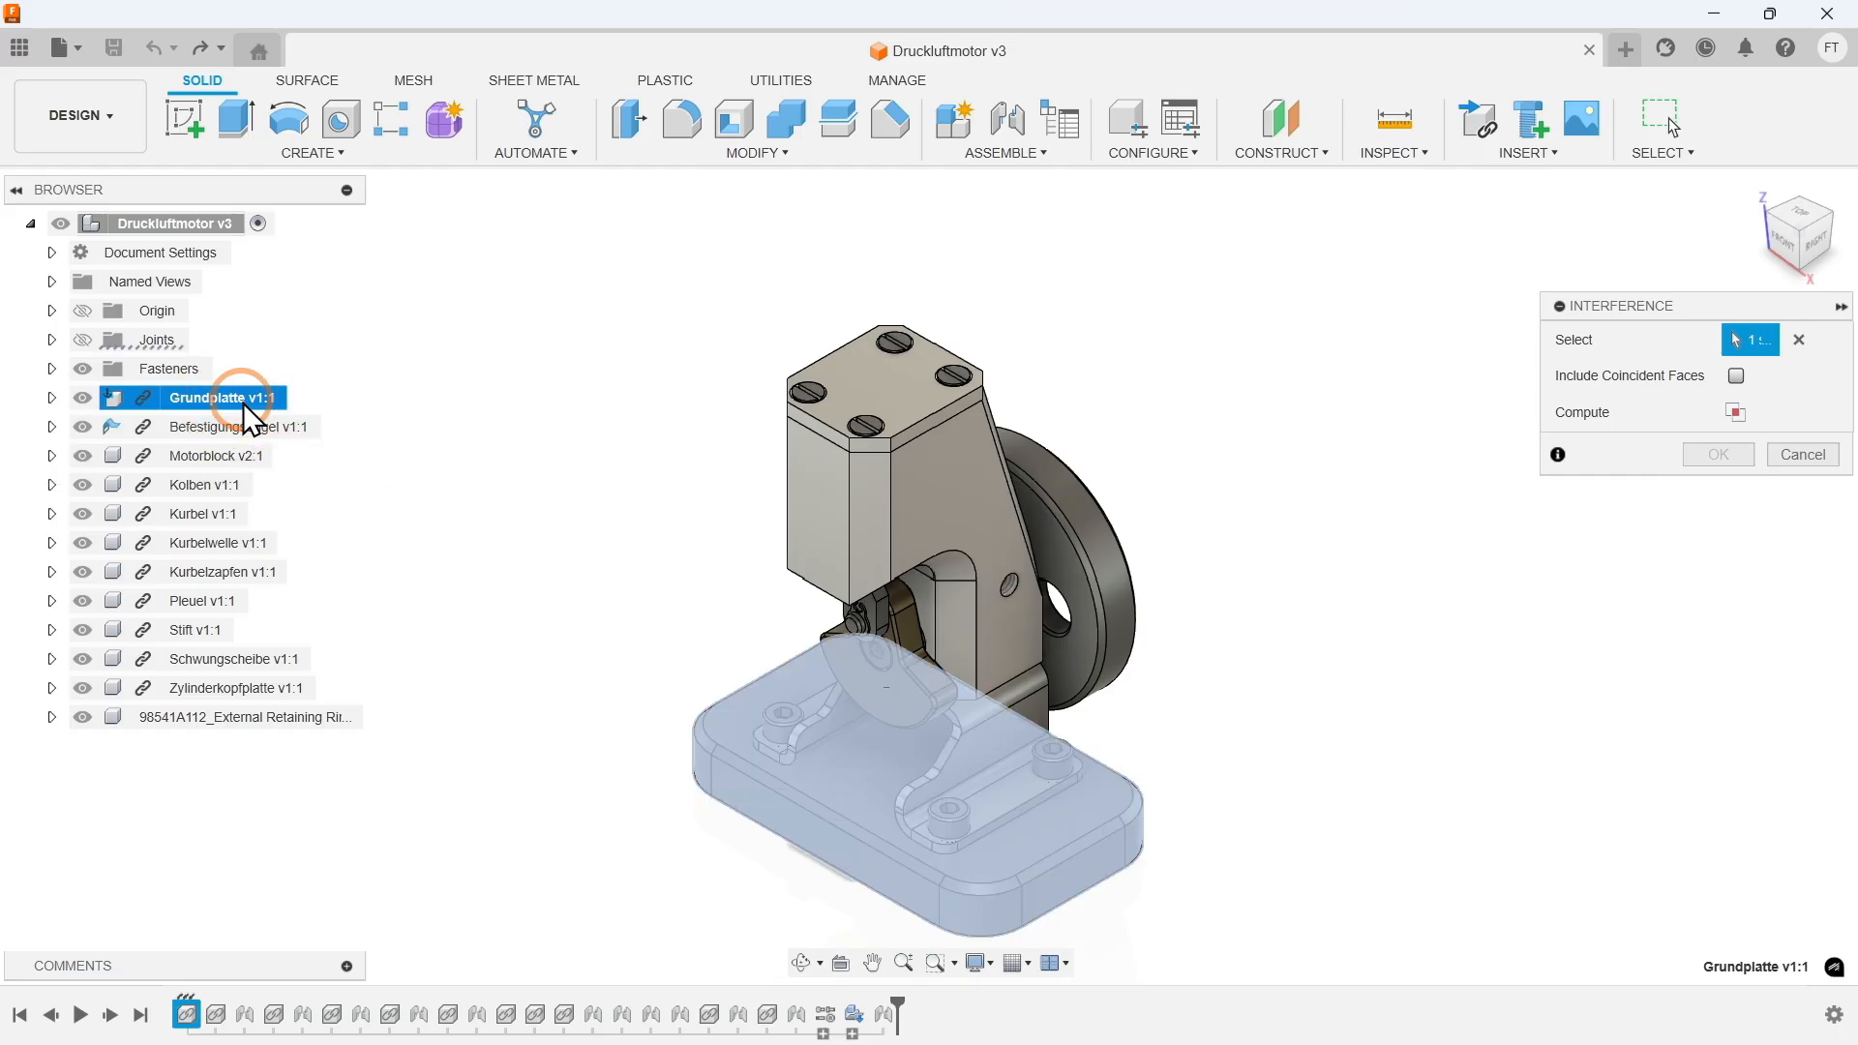
{"action": "left_click", "coordinate": [229, 687], "text": "shift"}
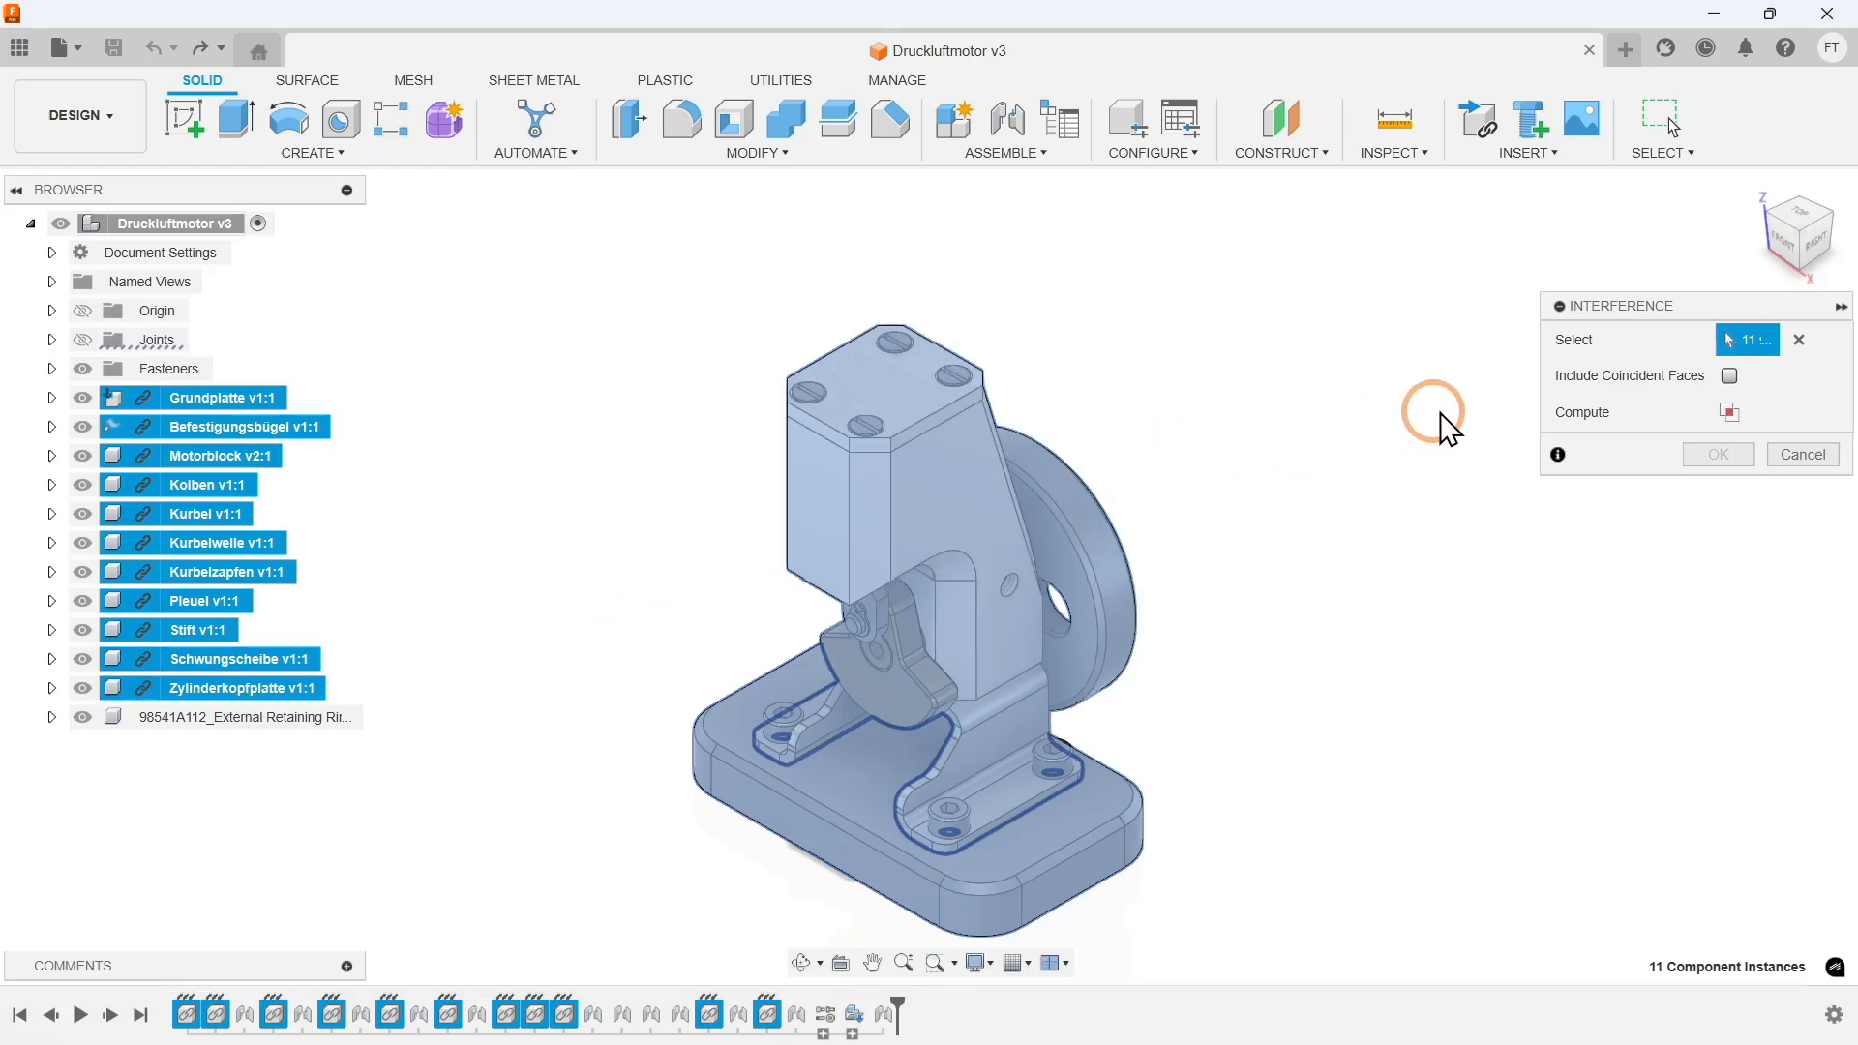
{"action": "left_click", "coordinate": [1729, 376]}
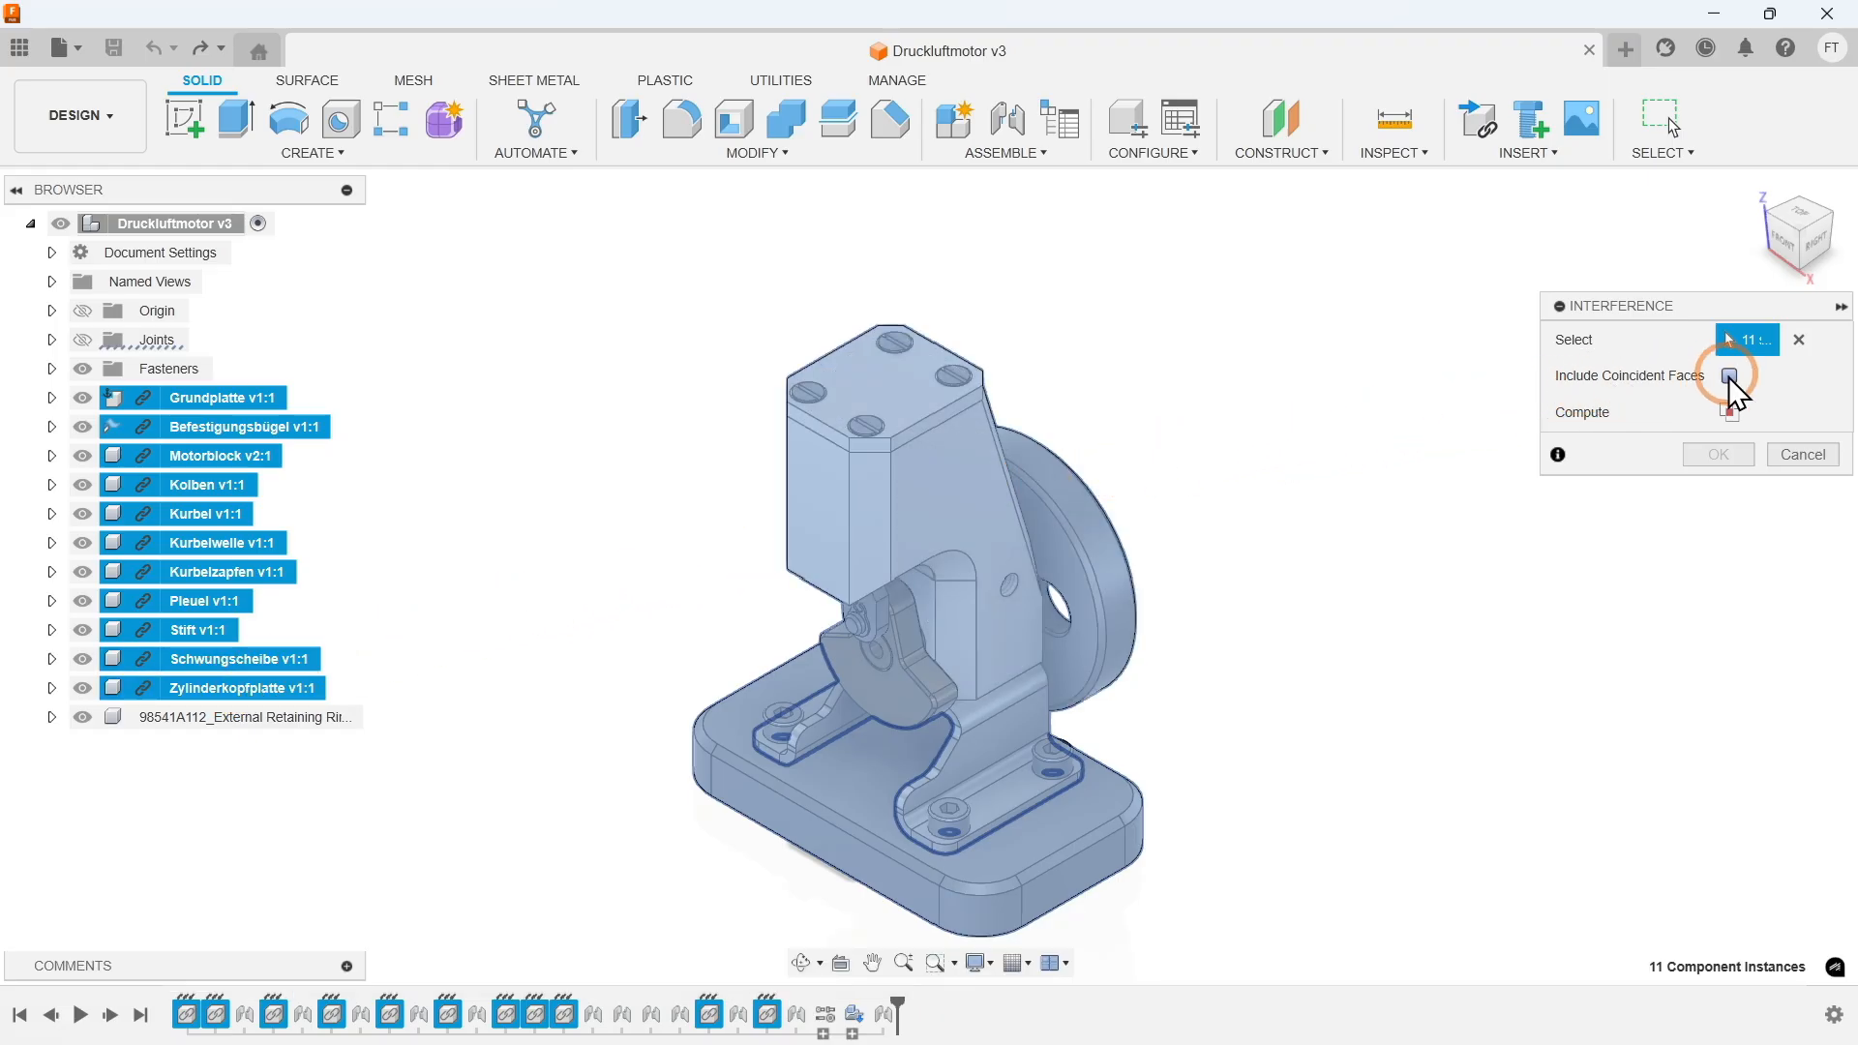
{"action": "left_click", "coordinate": [1729, 376]}
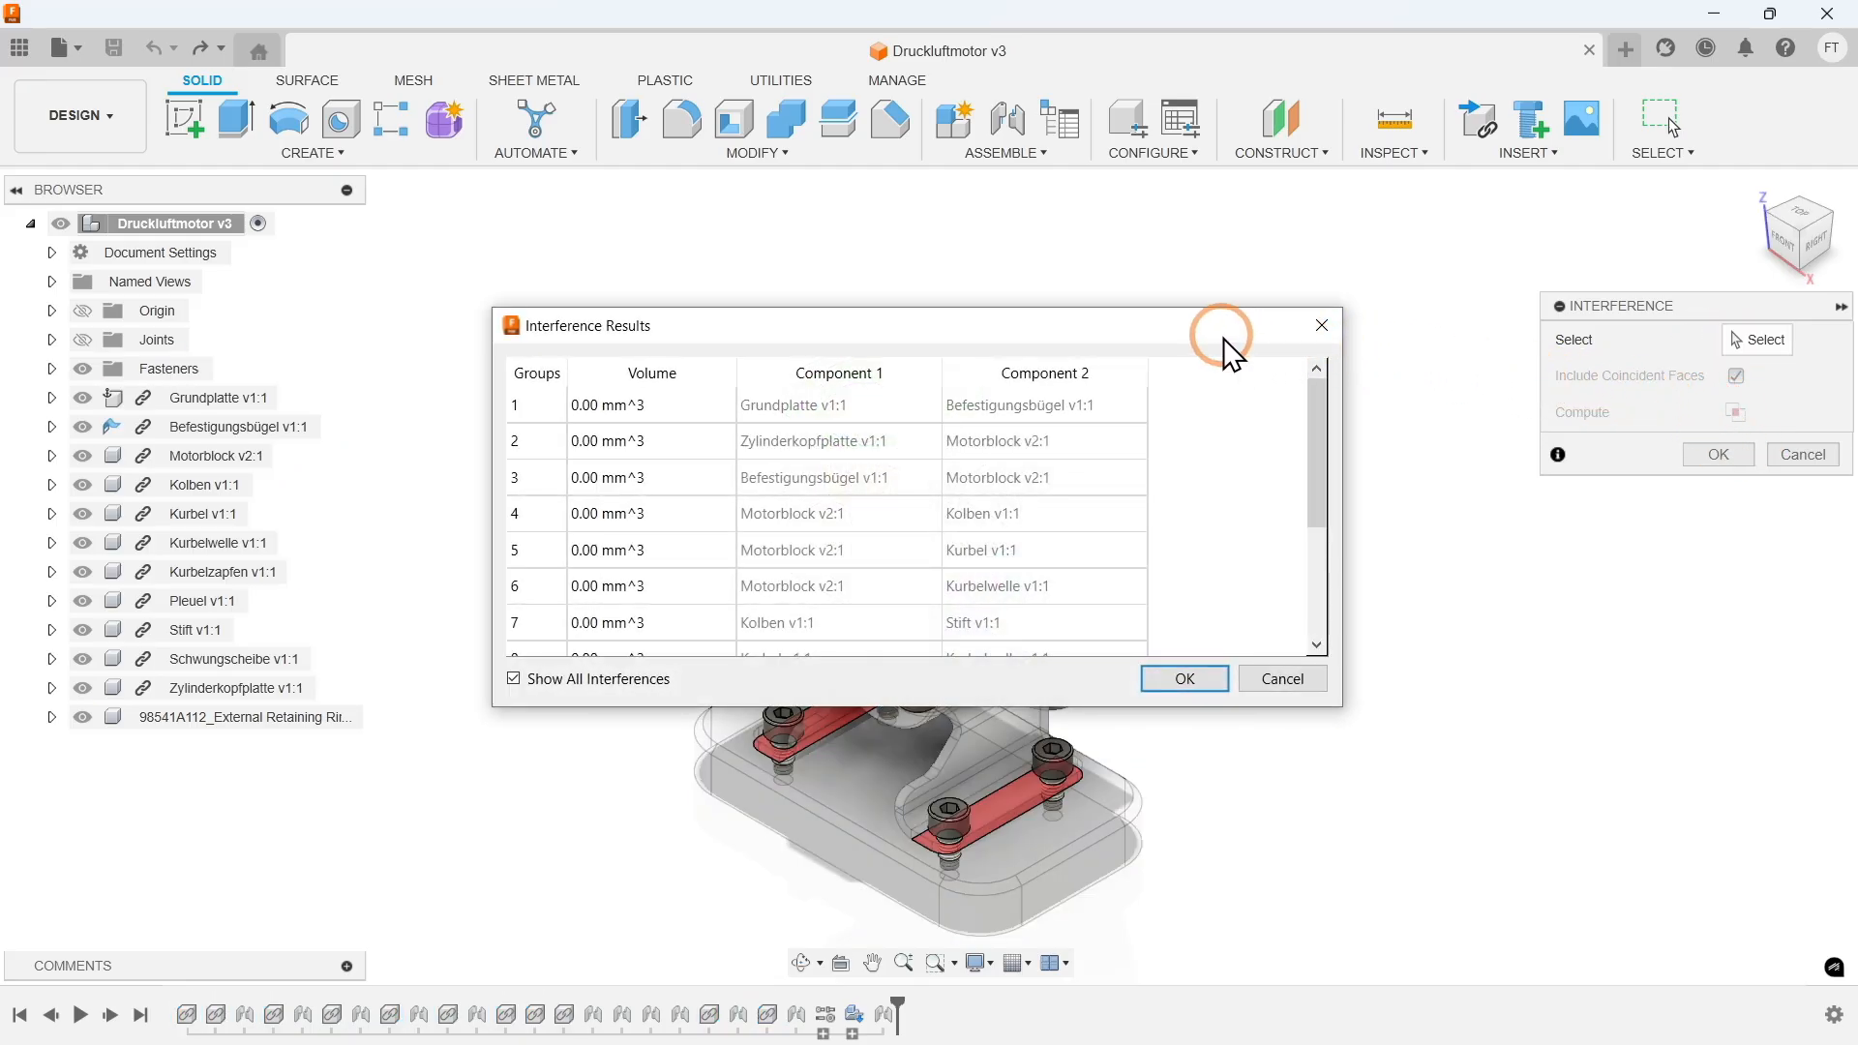
Enlarge the coincident-face results list, compare its groups with the coloured contact areas in the model, and close the check.
{"action": "scroll", "coordinate": [1185, 377], "scroll_direction": "down", "scroll_amount": 3}
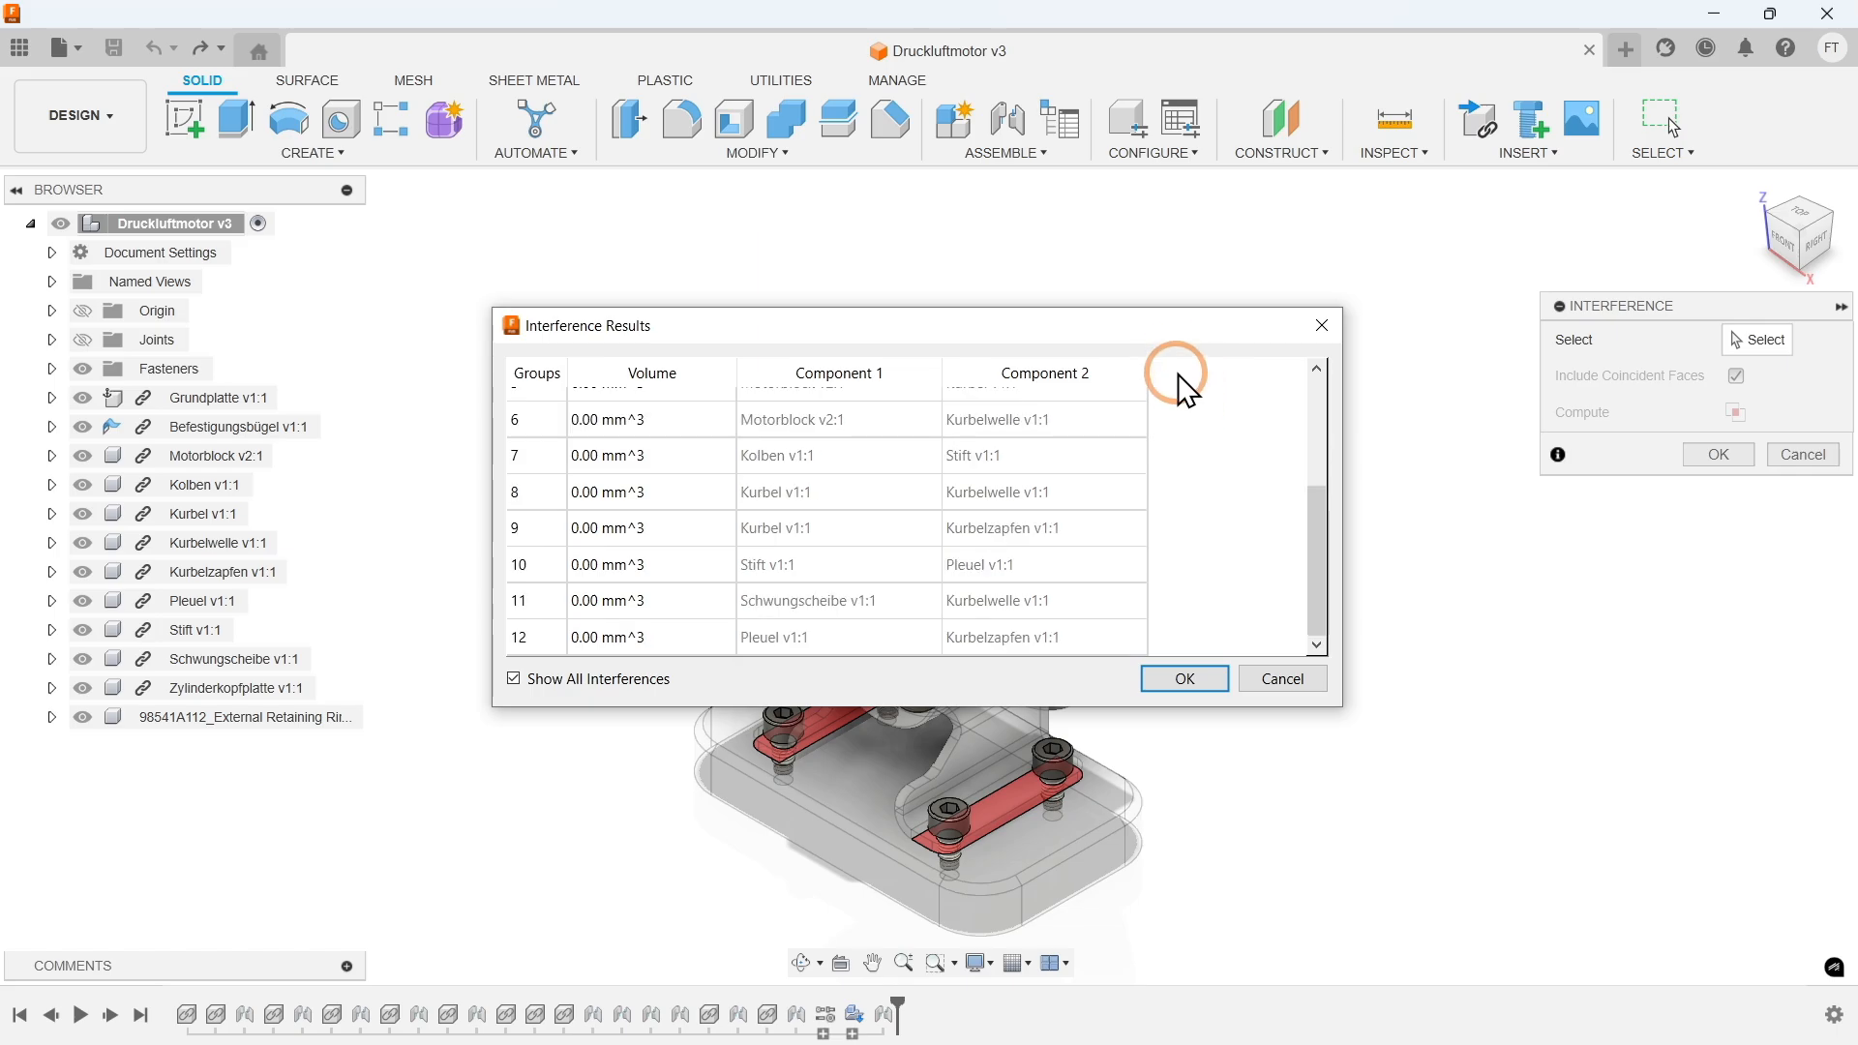
{"action": "left_click_drag", "start_coordinate": [1176, 329], "coordinate": [701, 184]}
{"action": "left_click", "coordinate": [626, 384]}
{"action": "left_click_drag", "start_coordinate": [572, 561], "coordinate": [515, 832]}
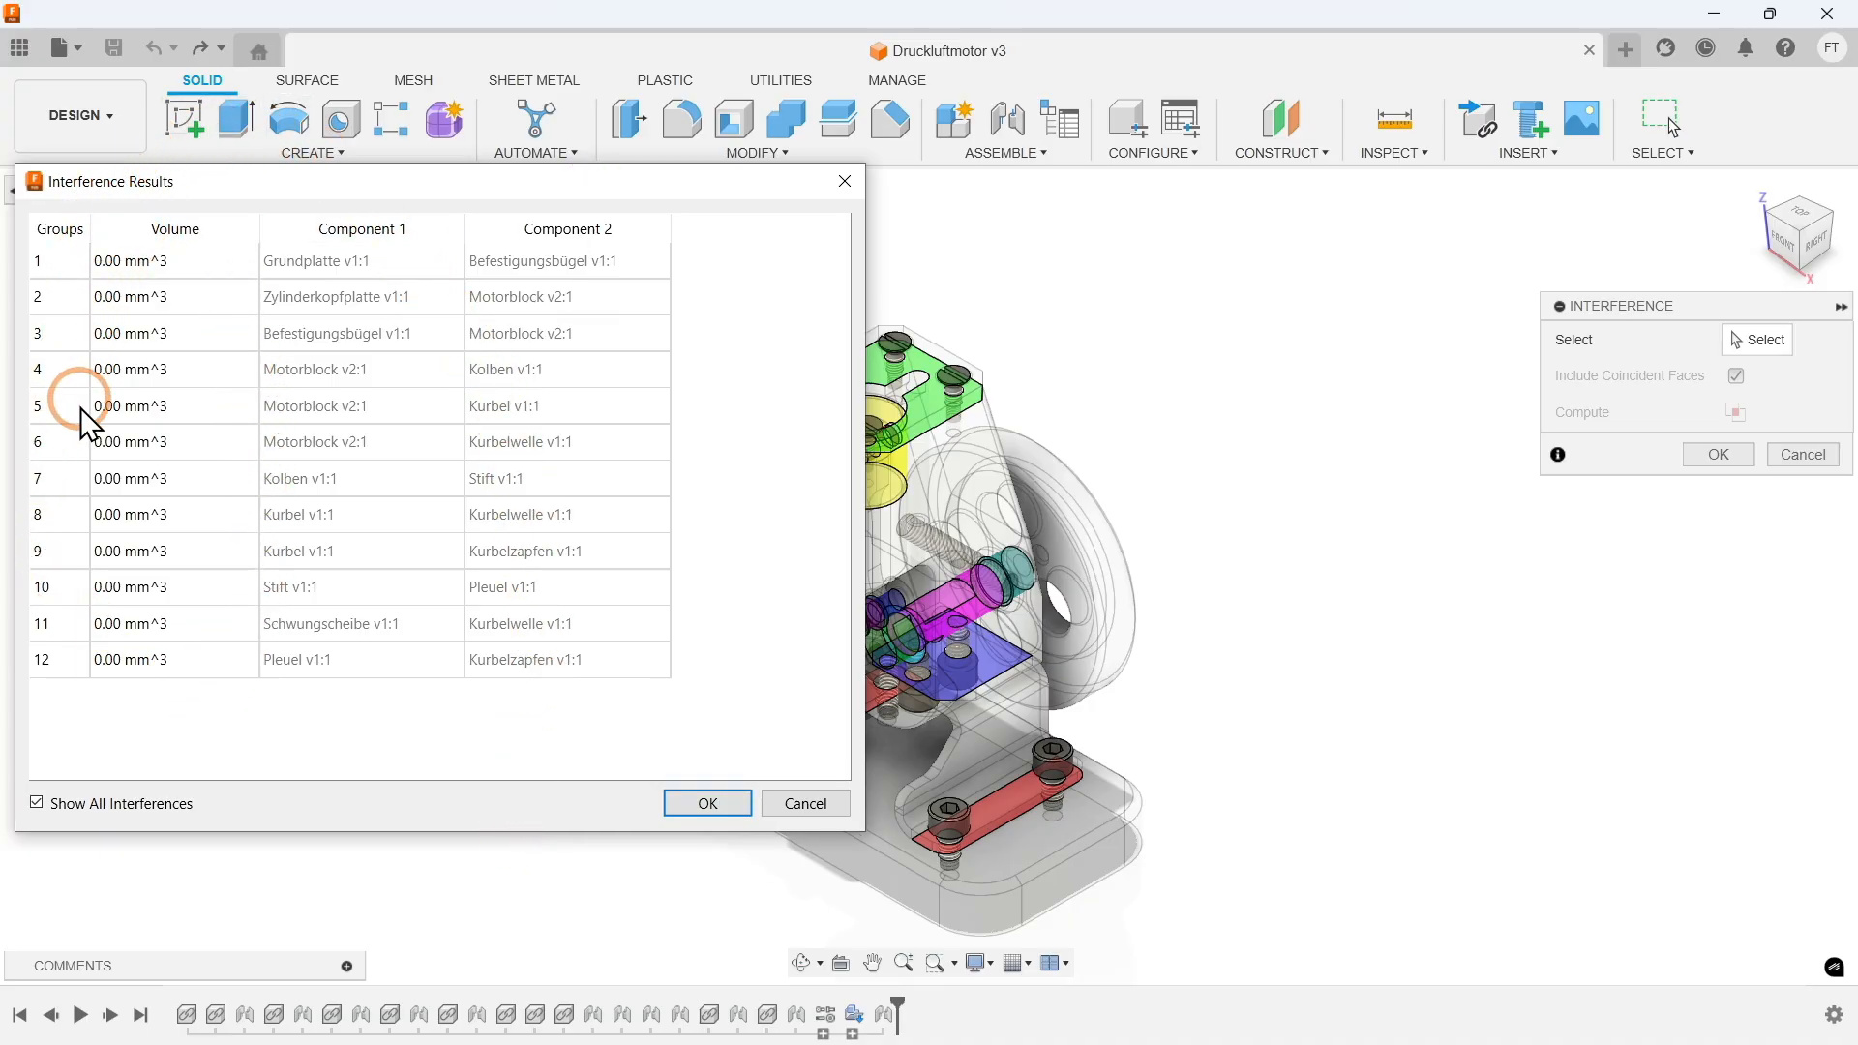
{"action": "middle_click_drag", "start_coordinate": [1086, 622], "coordinate": [1349, 600]}
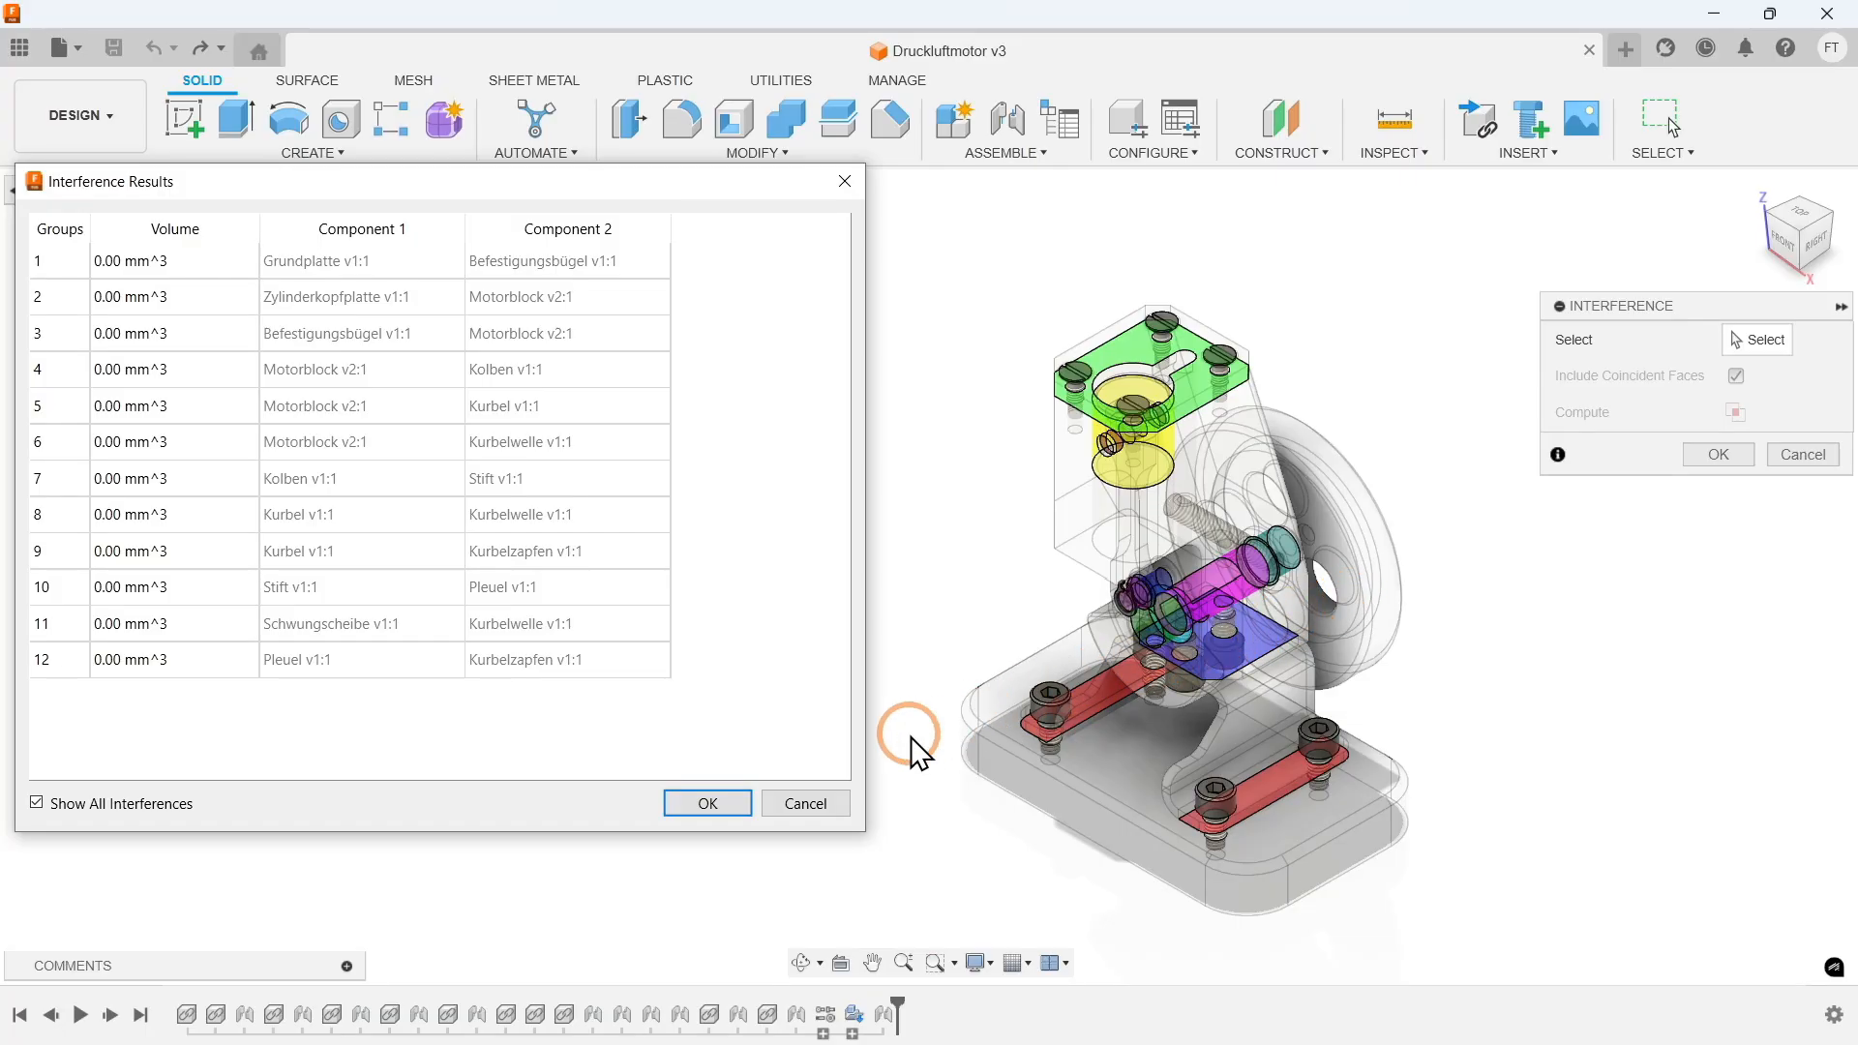
{"action": "left_click", "coordinate": [733, 801]}
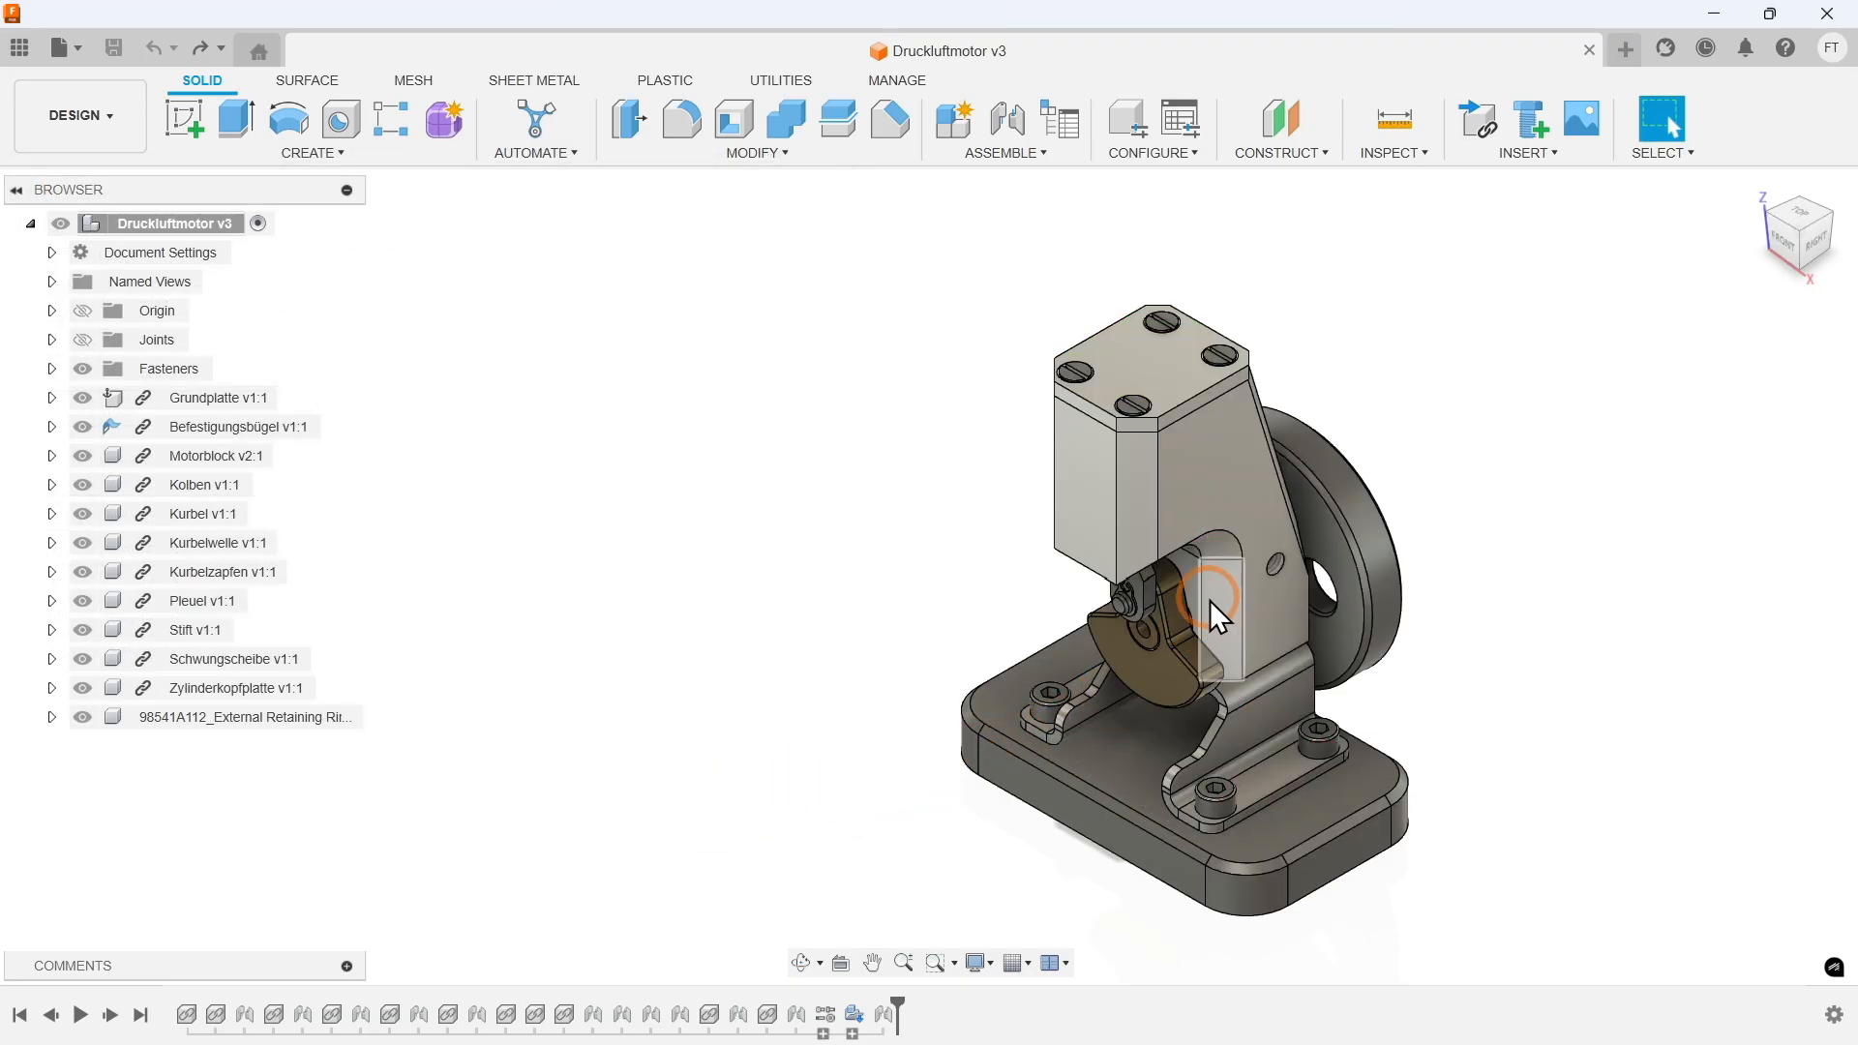
Make the assembly's joints visible and expand the list of individual joints.
{"action": "left_click_drag", "start_coordinate": [1097, 646], "coordinate": [978, 601]}
{"action": "left_click_drag", "start_coordinate": [298, 399], "coordinate": [94, 351]}
{"action": "left_click", "coordinate": [84, 341]}
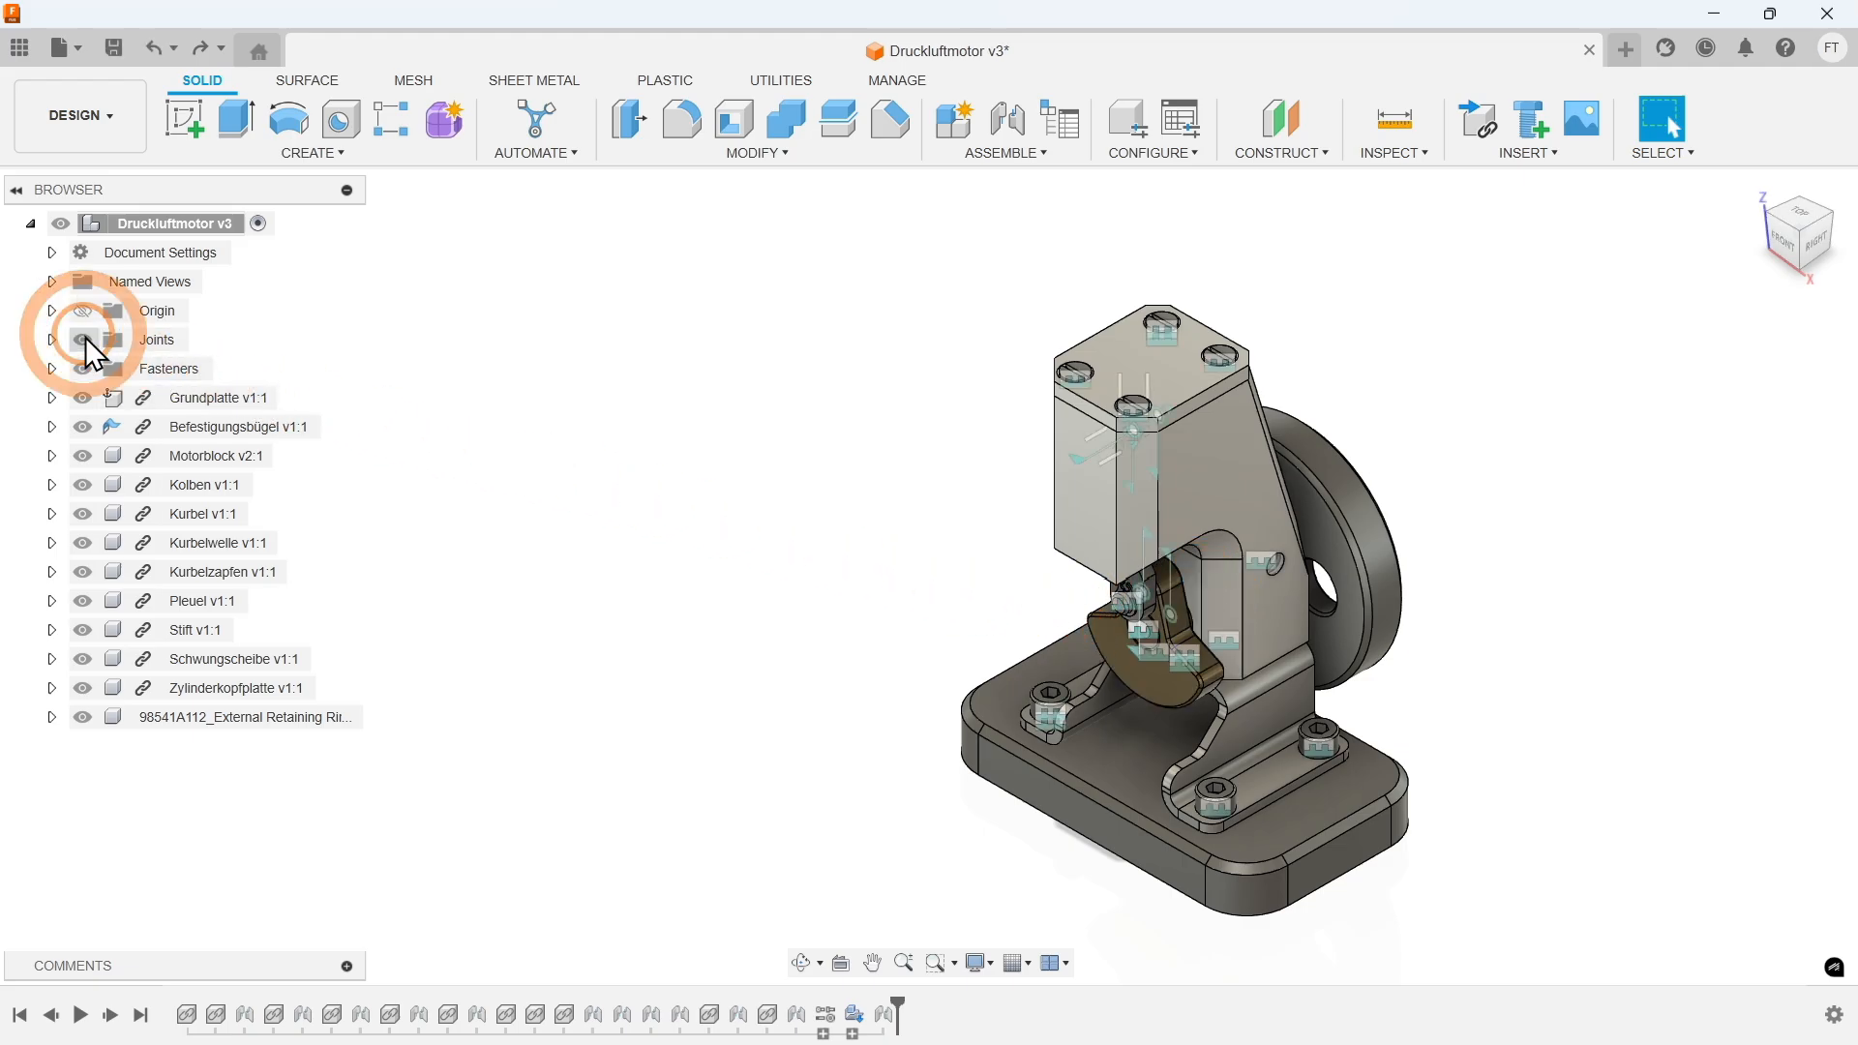
{"action": "left_click", "coordinate": [52, 339]}
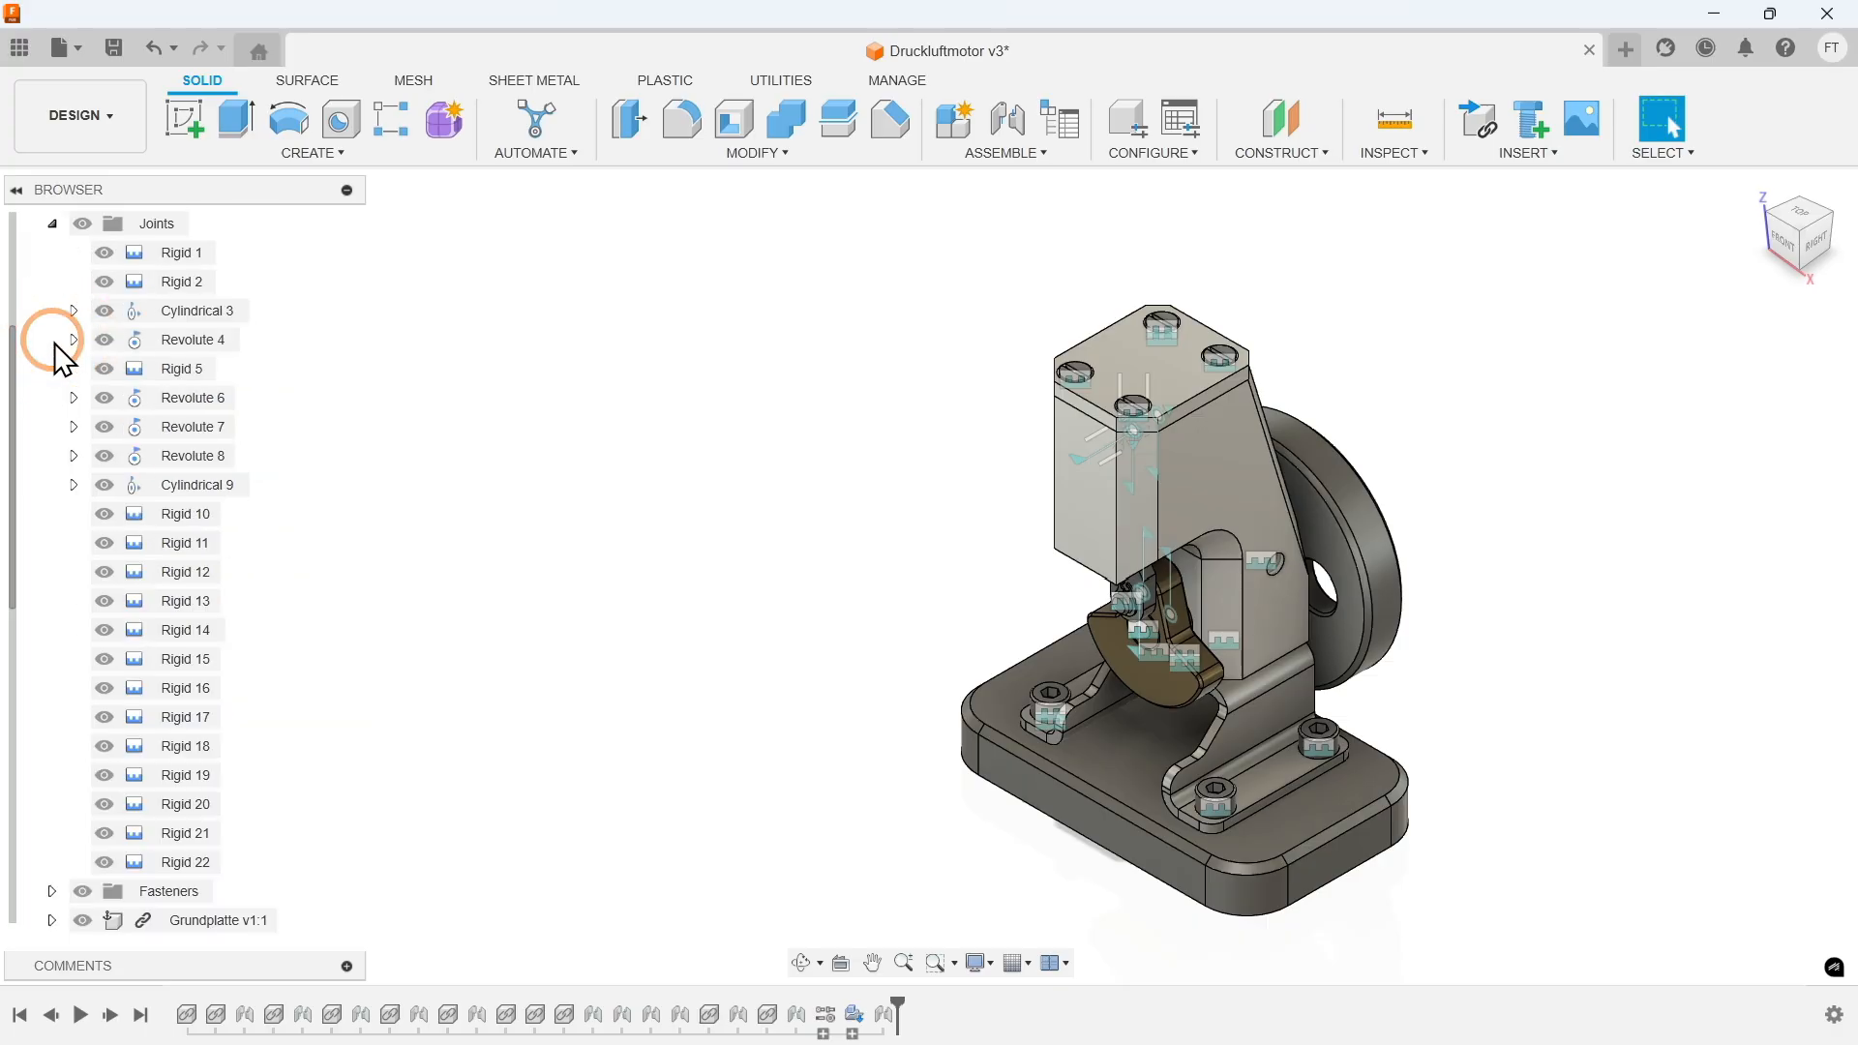
Create a motion study for joint Revolute 4 with an animation point at an angle of 360 deg at step 100.
{"action": "left_click", "coordinate": [182, 337]}
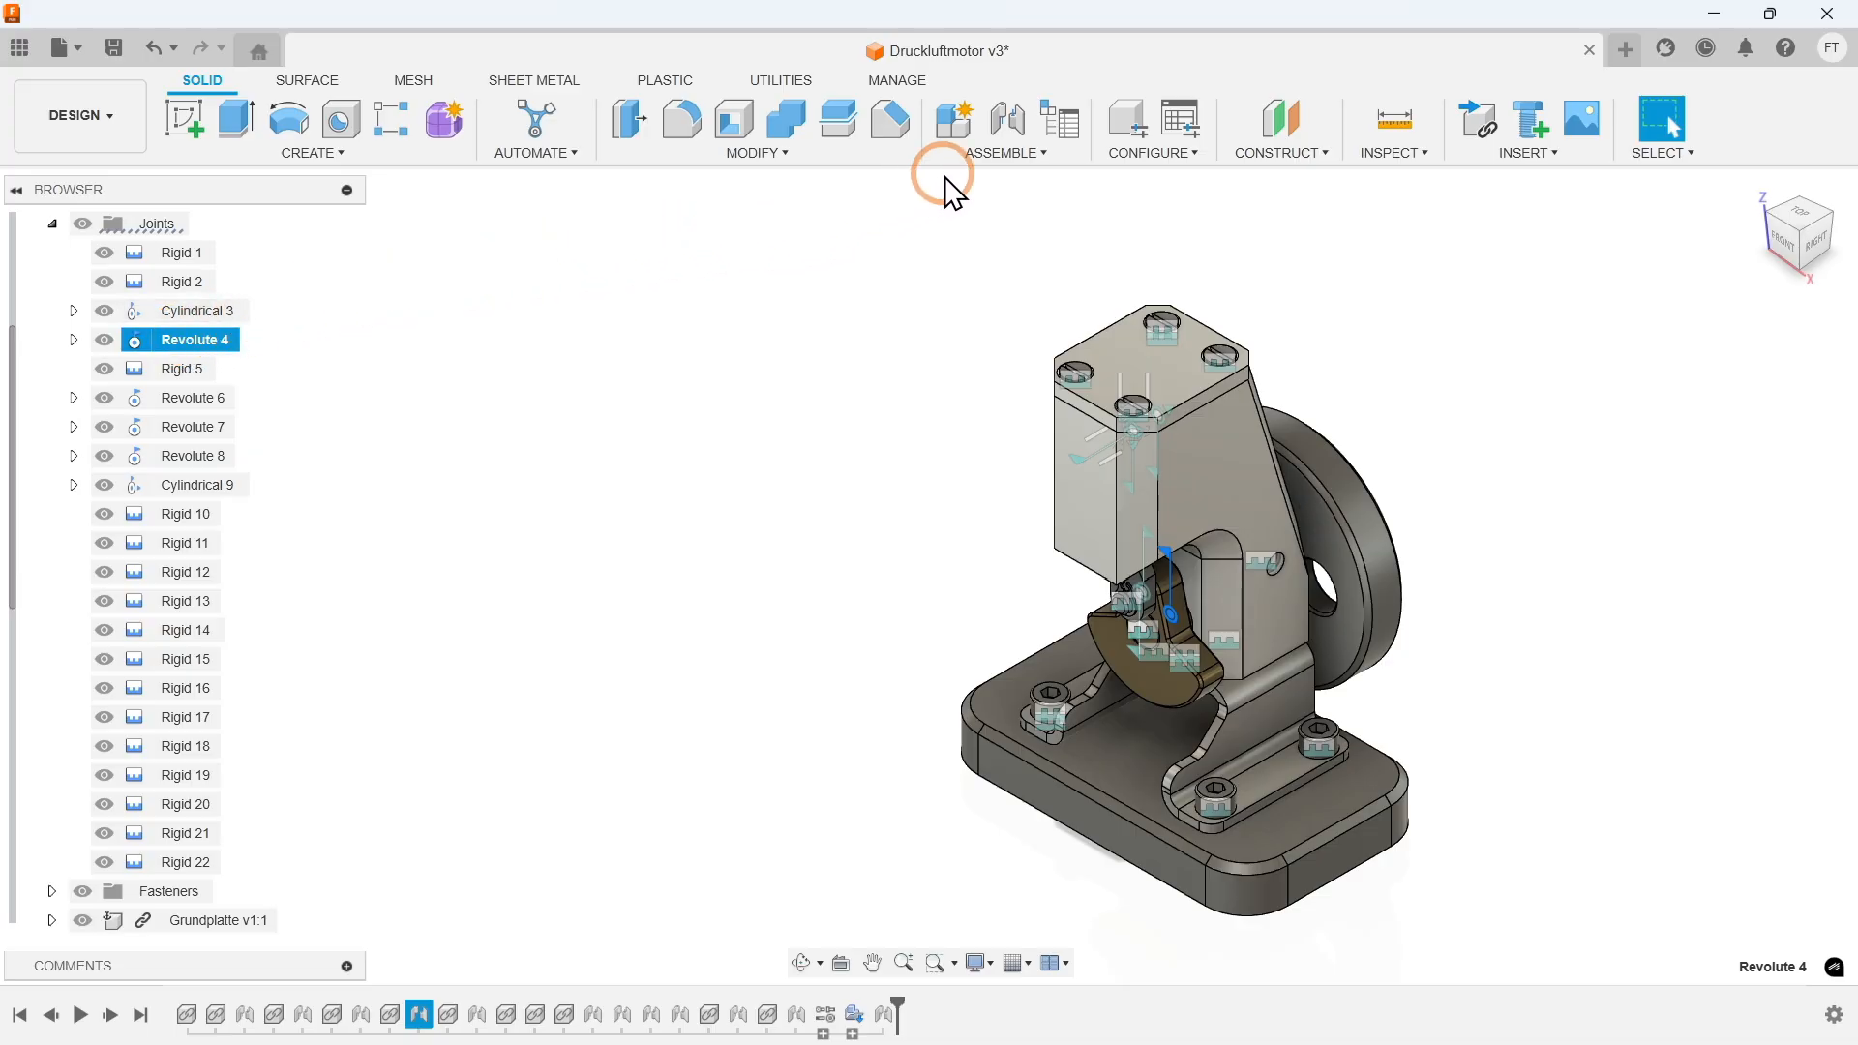
{"action": "left_click", "coordinate": [977, 153]}
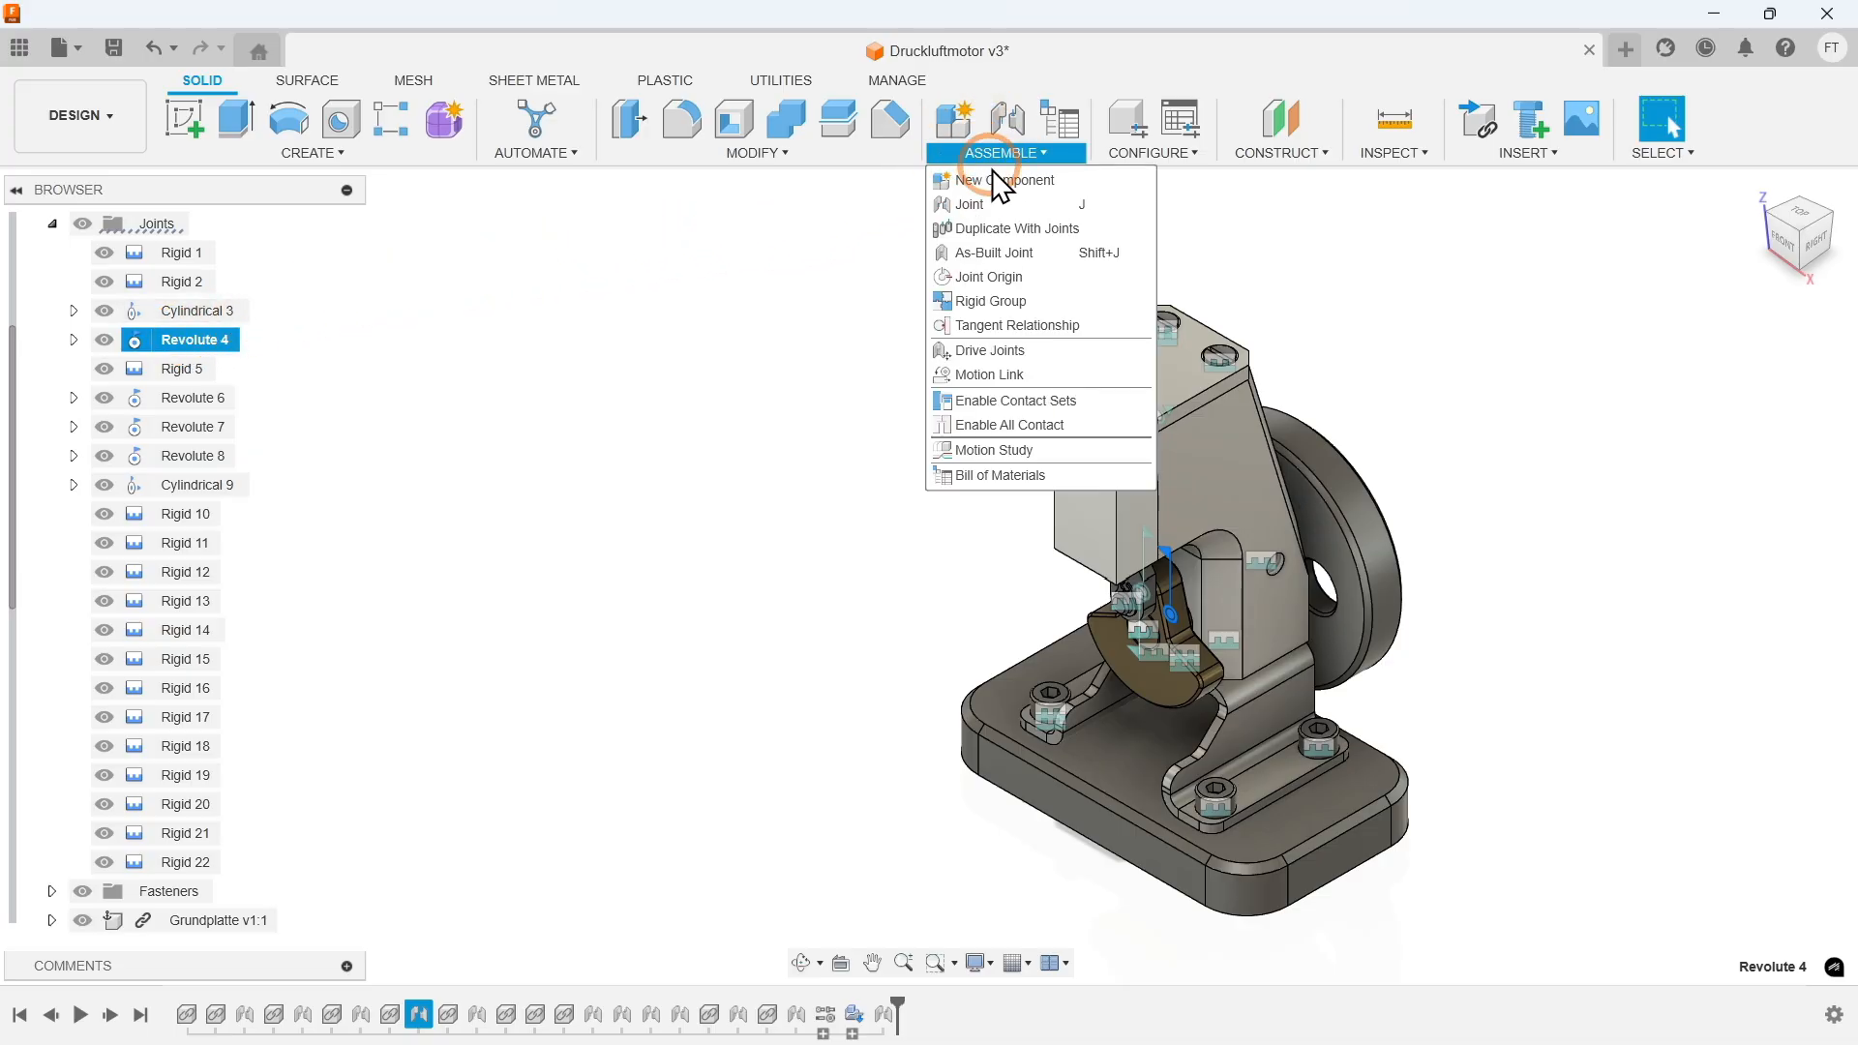
{"action": "left_click", "coordinate": [1042, 449]}
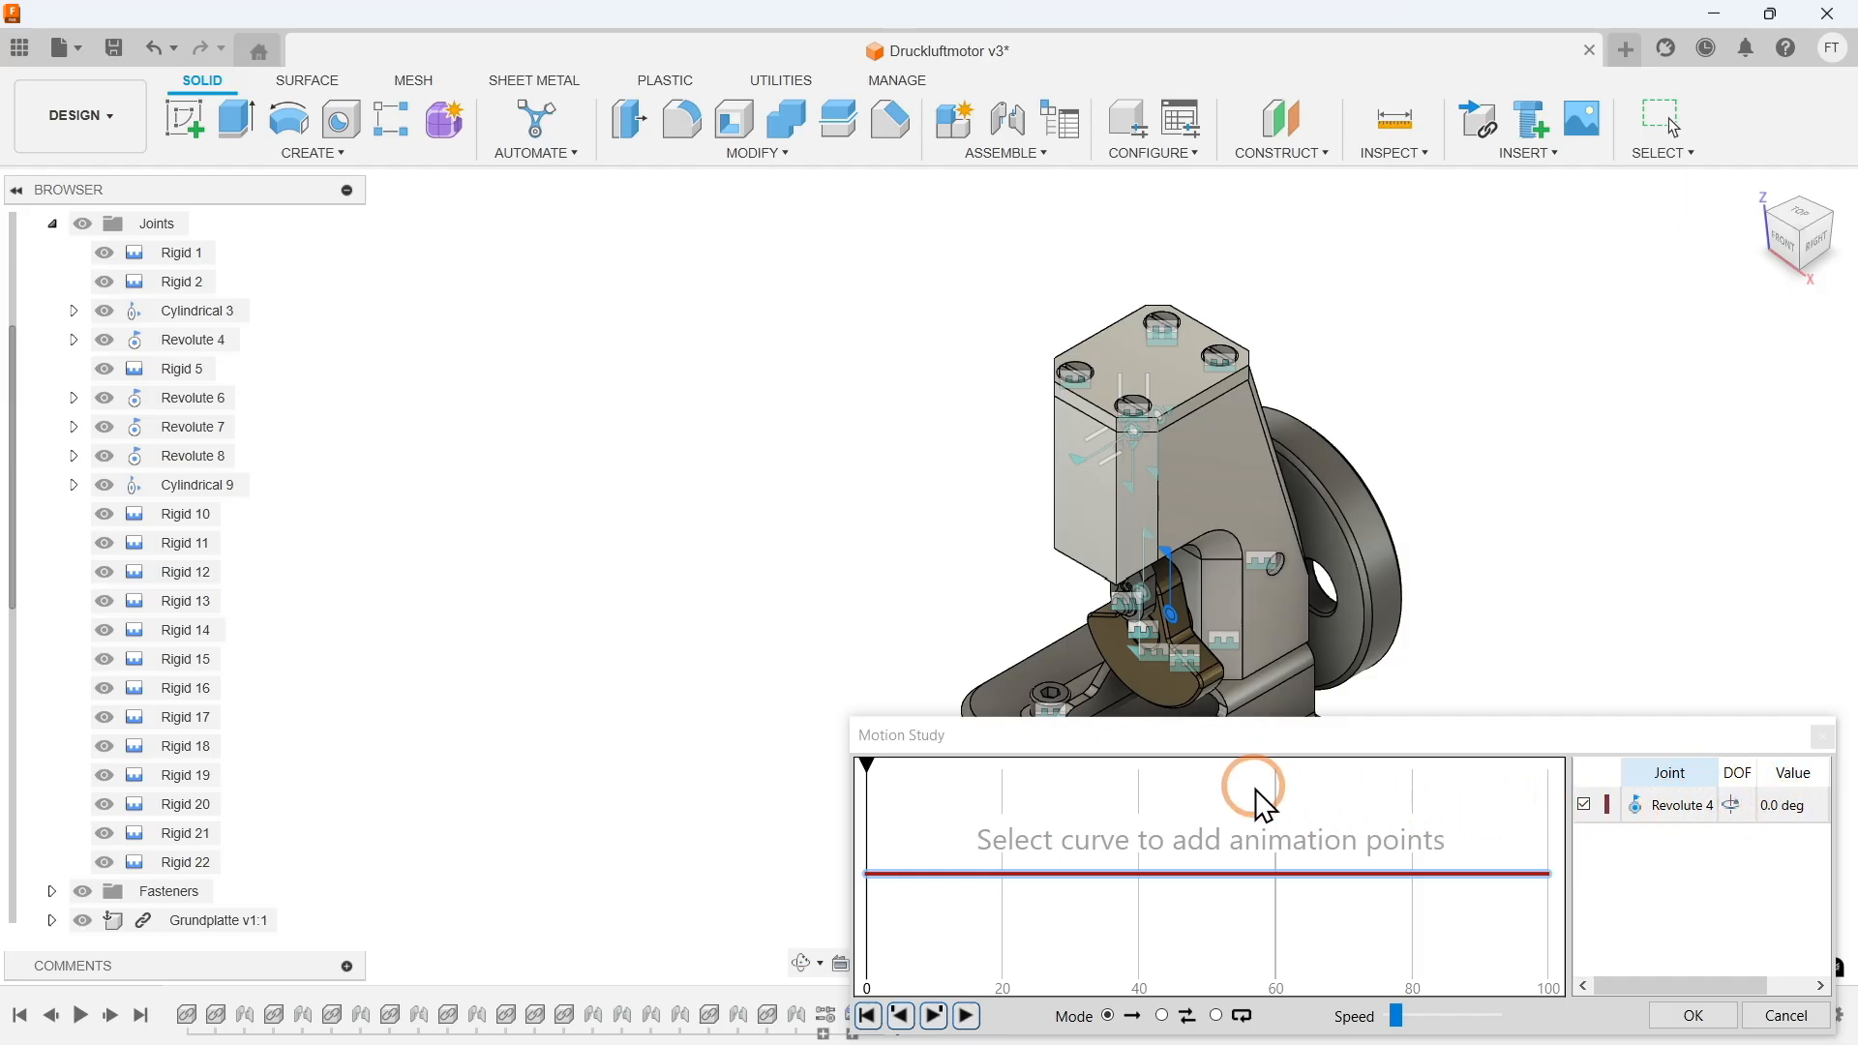
{"action": "left_click", "coordinate": [1535, 874]}
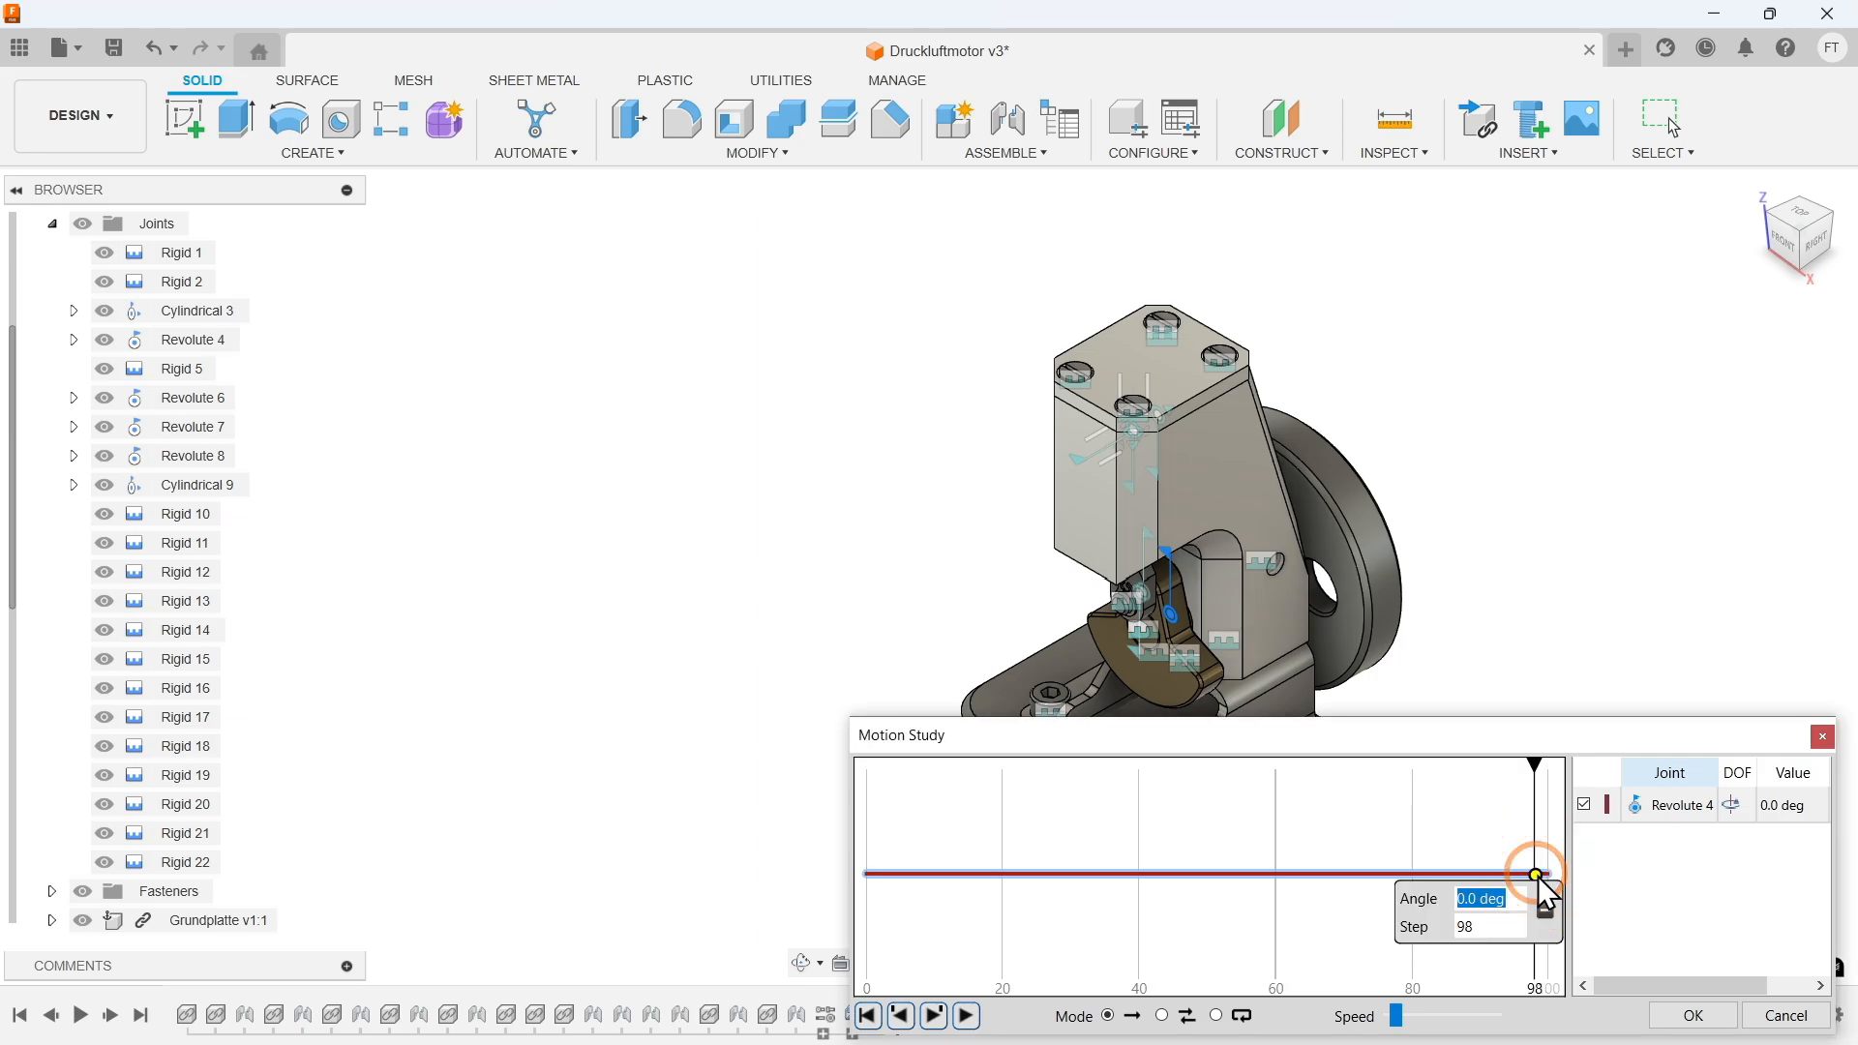
{"action": "type", "text": "360"}
{"action": "left_click", "coordinate": [1496, 926]}
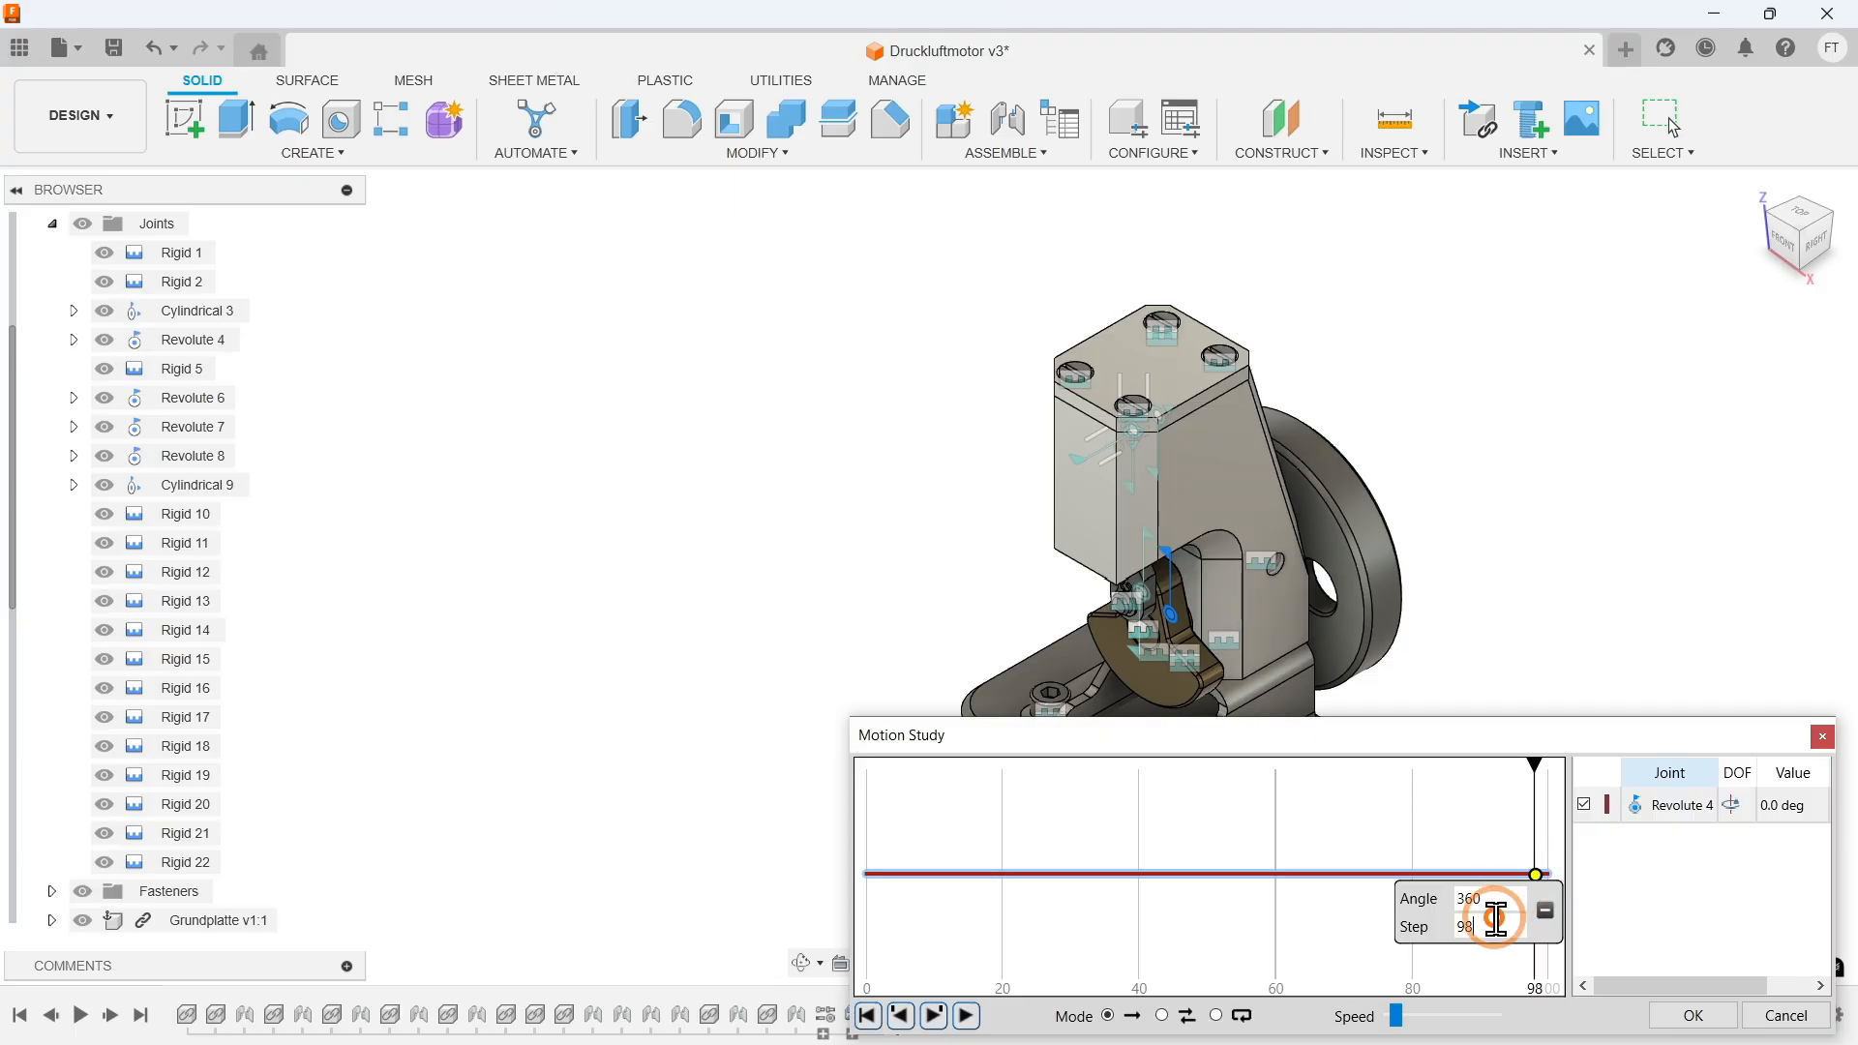
{"action": "type", "text": "100"}
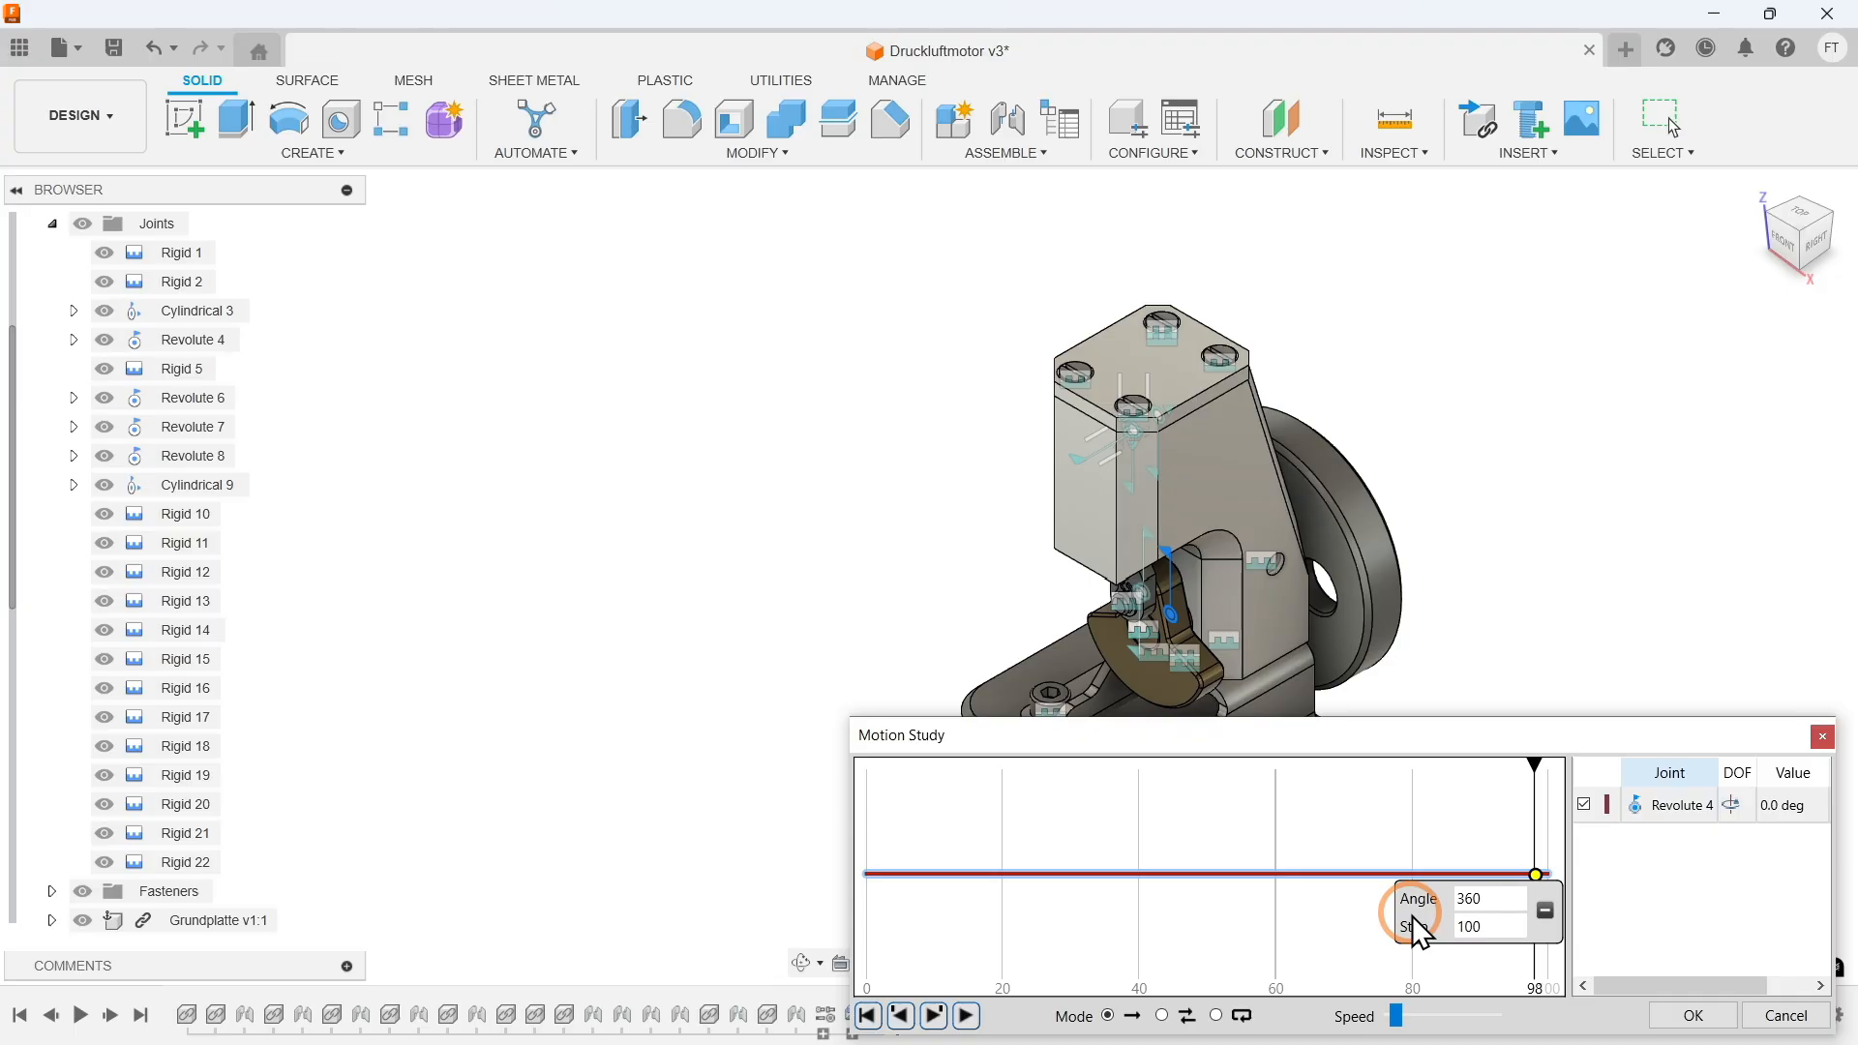
{"action": "key", "text": "Return"}
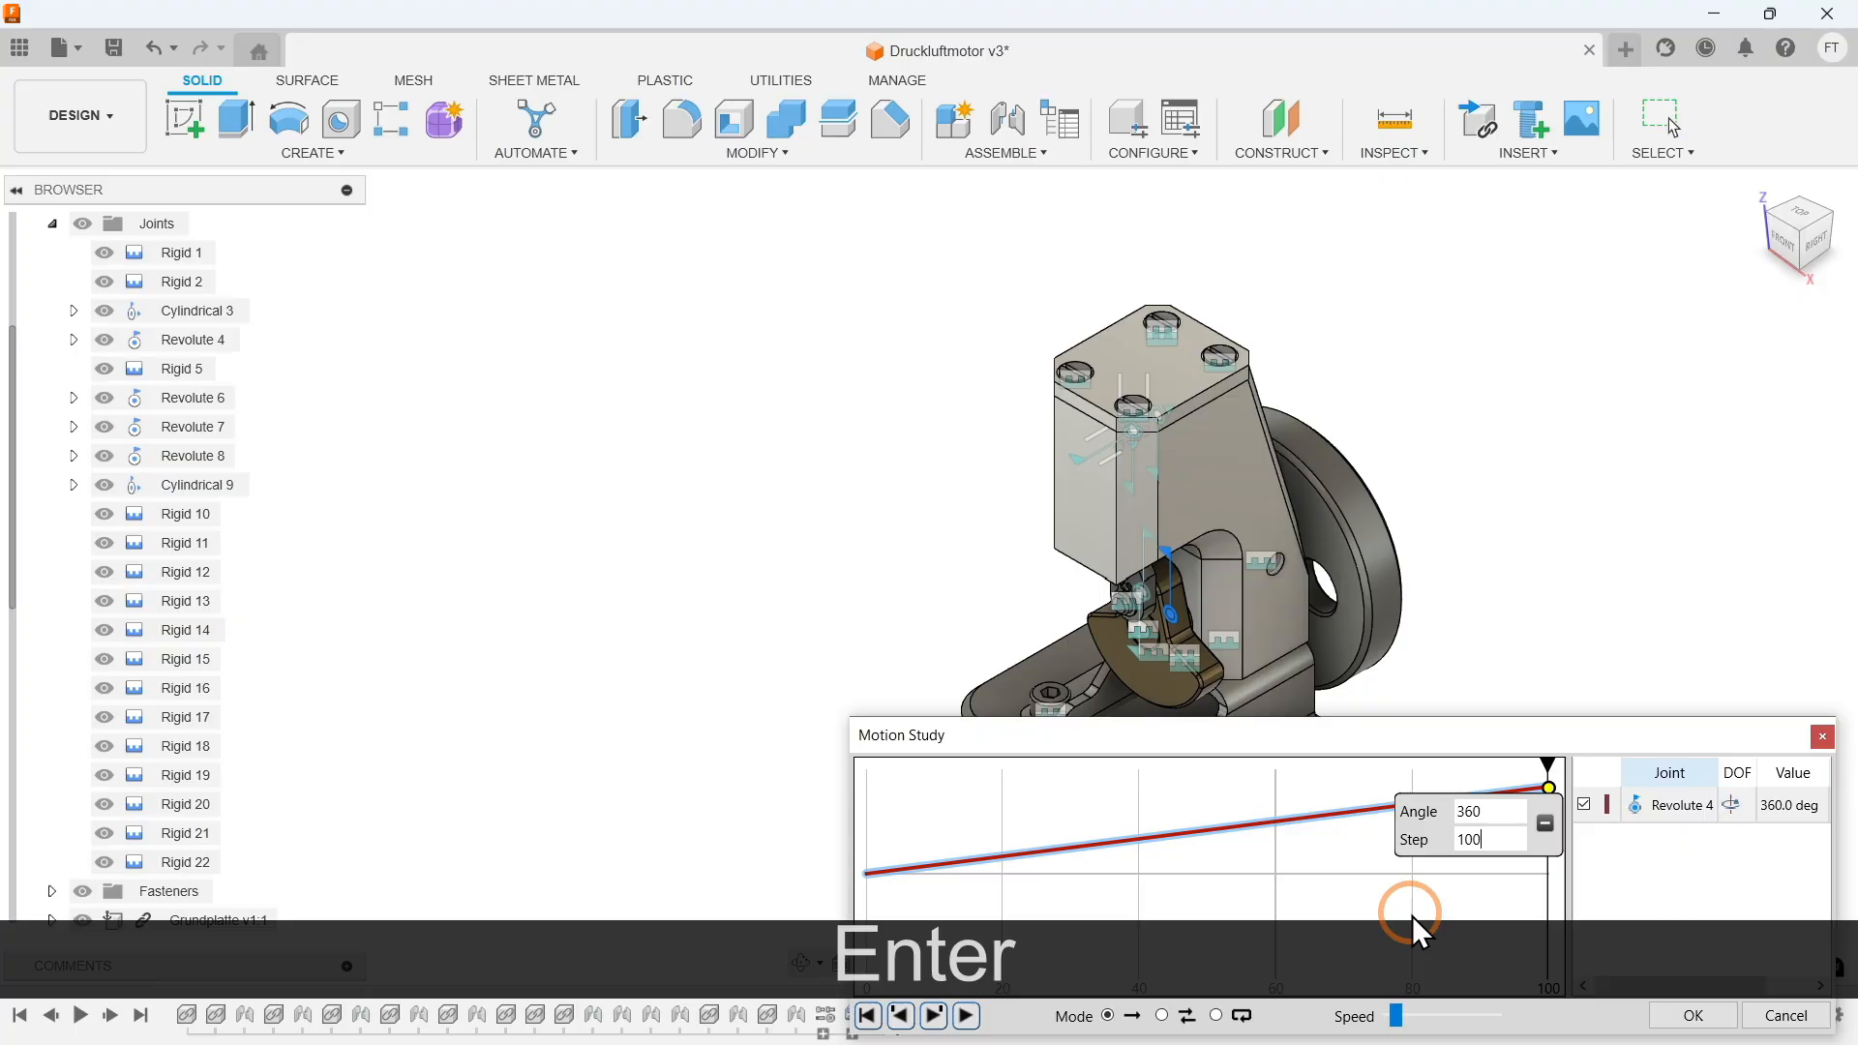
{"action": "left_click", "coordinate": [1548, 765]}
{"action": "mouse_move", "coordinate": [1548, 765]}
{"action": "left_mouse_down"}
{"action": "mouse_move", "coordinate": [858, 816]}
{"action": "mouse_move", "coordinate": [1227, 771]}
{"action": "mouse_move", "coordinate": [1554, 773]}
{"action": "left_mouse_up"}
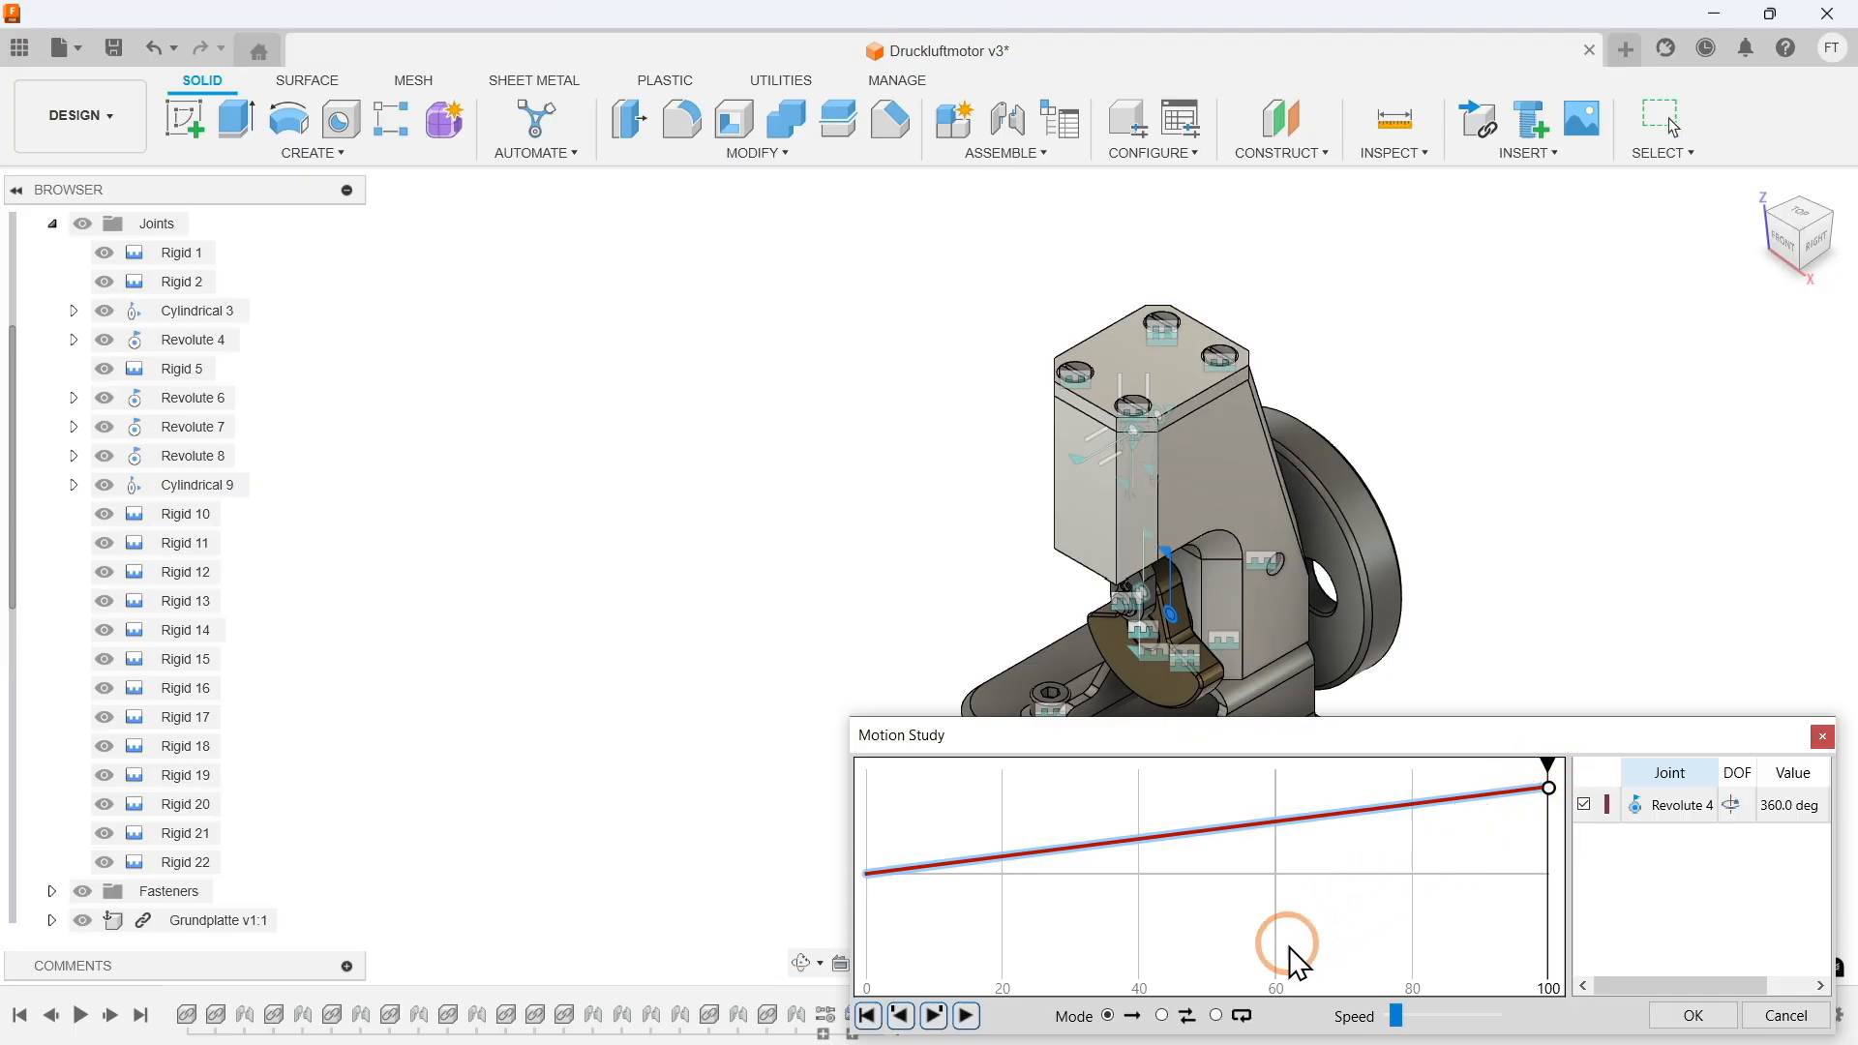
Play the motion study in continuous loop mode and reduce its playback speed.
{"action": "left_click", "coordinate": [1216, 1015]}
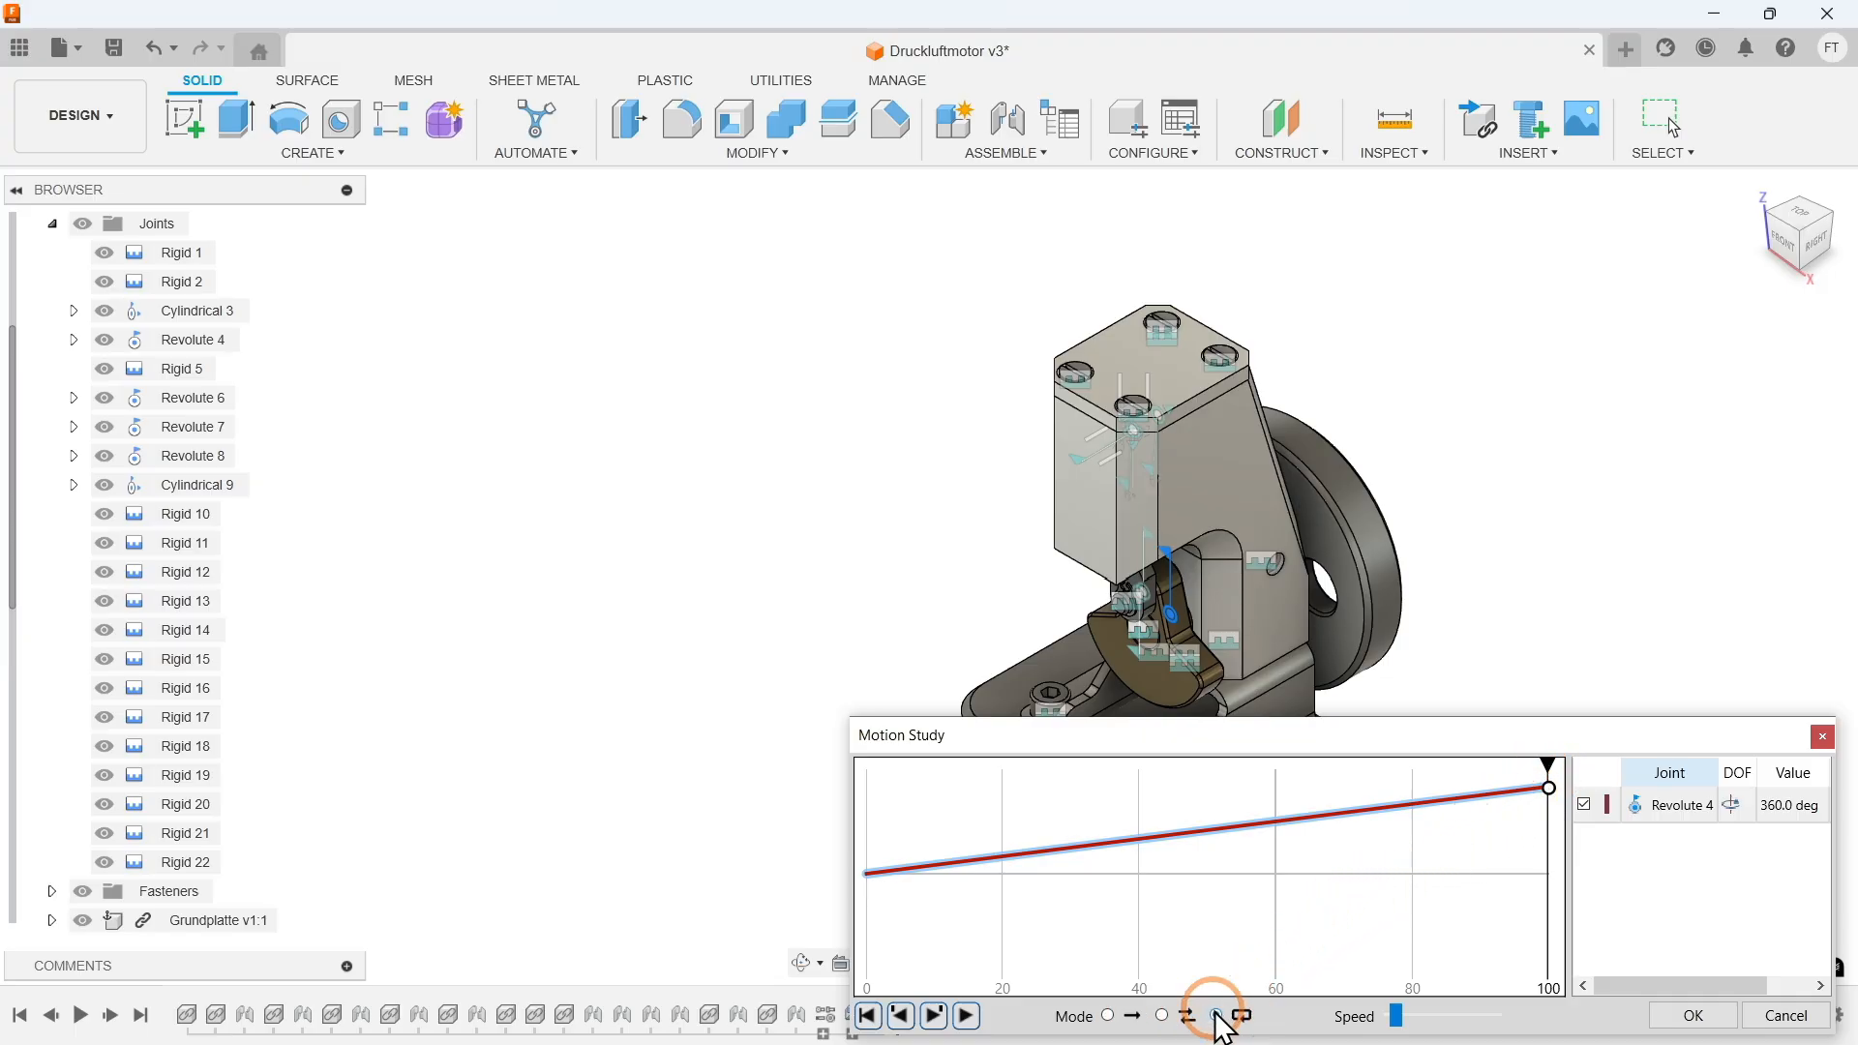
{"action": "left_click", "coordinate": [970, 1014]}
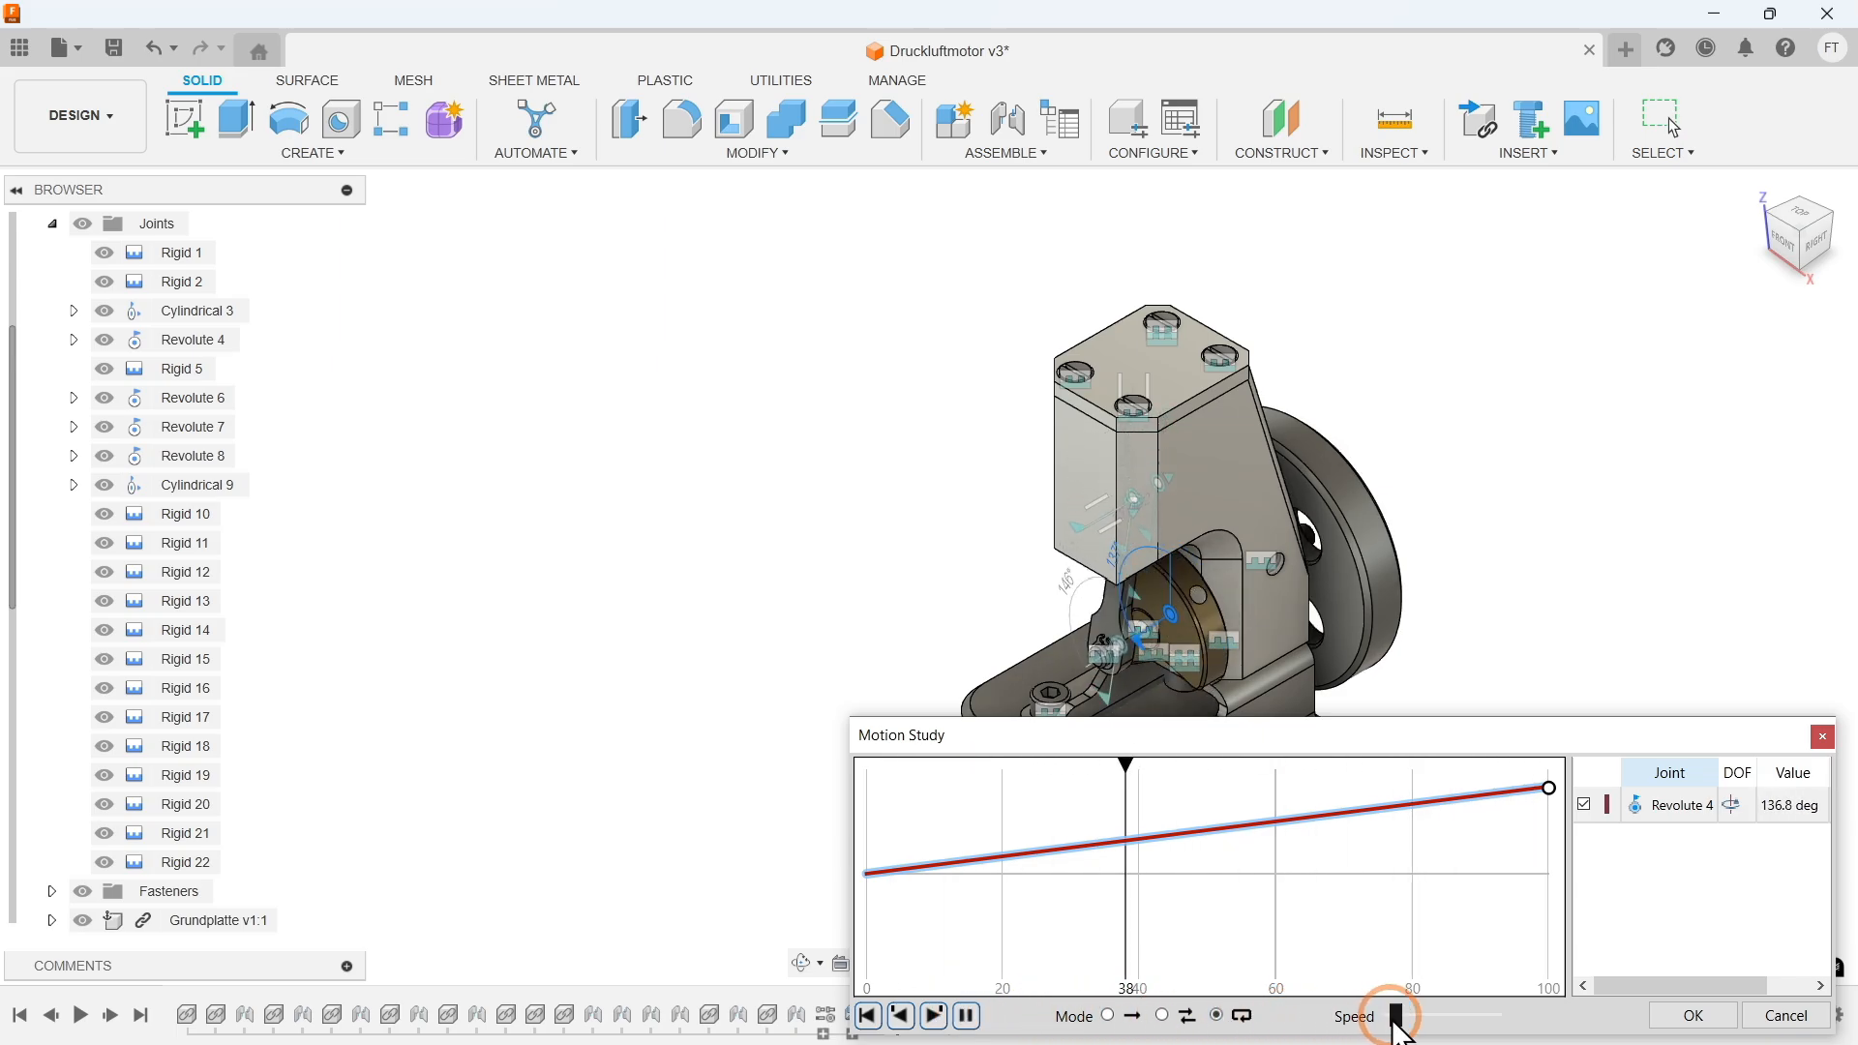
{"action": "mouse_move", "coordinate": [1398, 1018]}
{"action": "left_mouse_down"}
{"action": "mouse_move", "coordinate": [1415, 1031]}
{"action": "mouse_move", "coordinate": [1377, 1012]}
{"action": "left_mouse_up"}
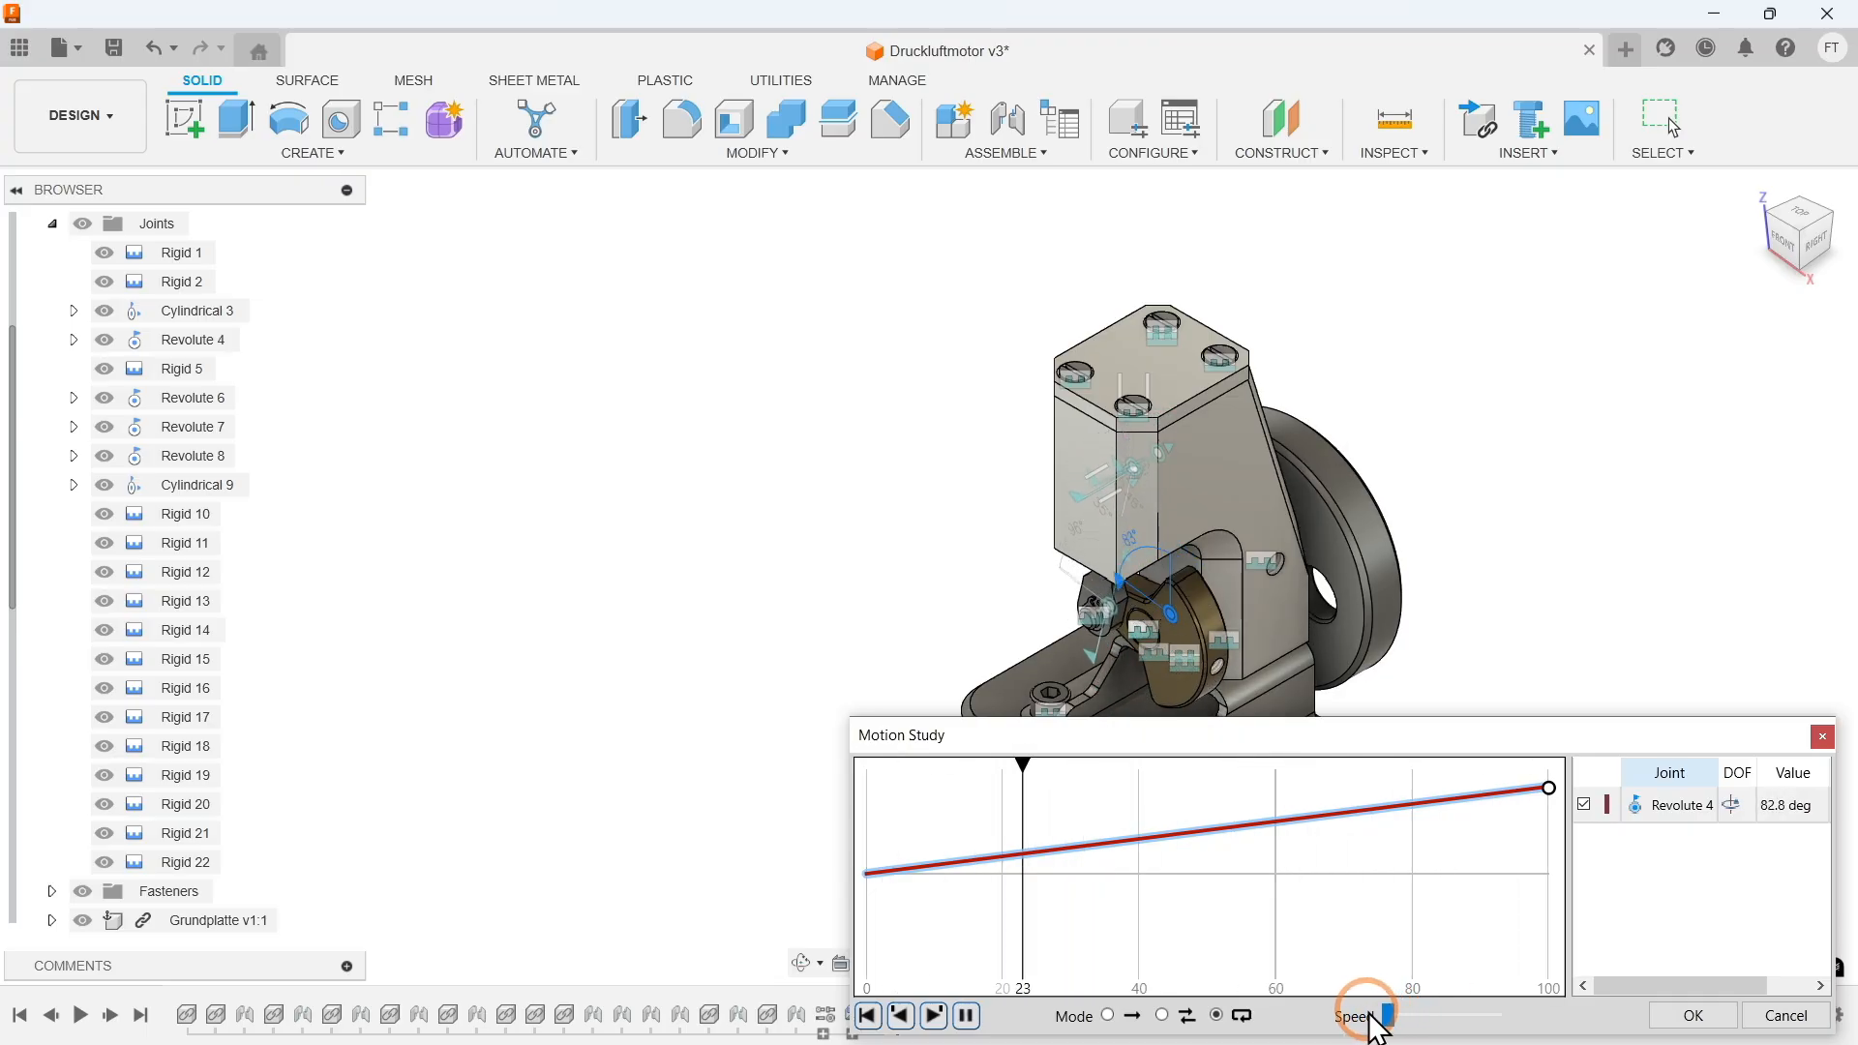
Temporarily hide the Motorblock to watch the inner parts move, show it again, and accept the motion study.
{"action": "scroll", "coordinate": [190, 705], "scroll_direction": "down", "scroll_amount": 5}
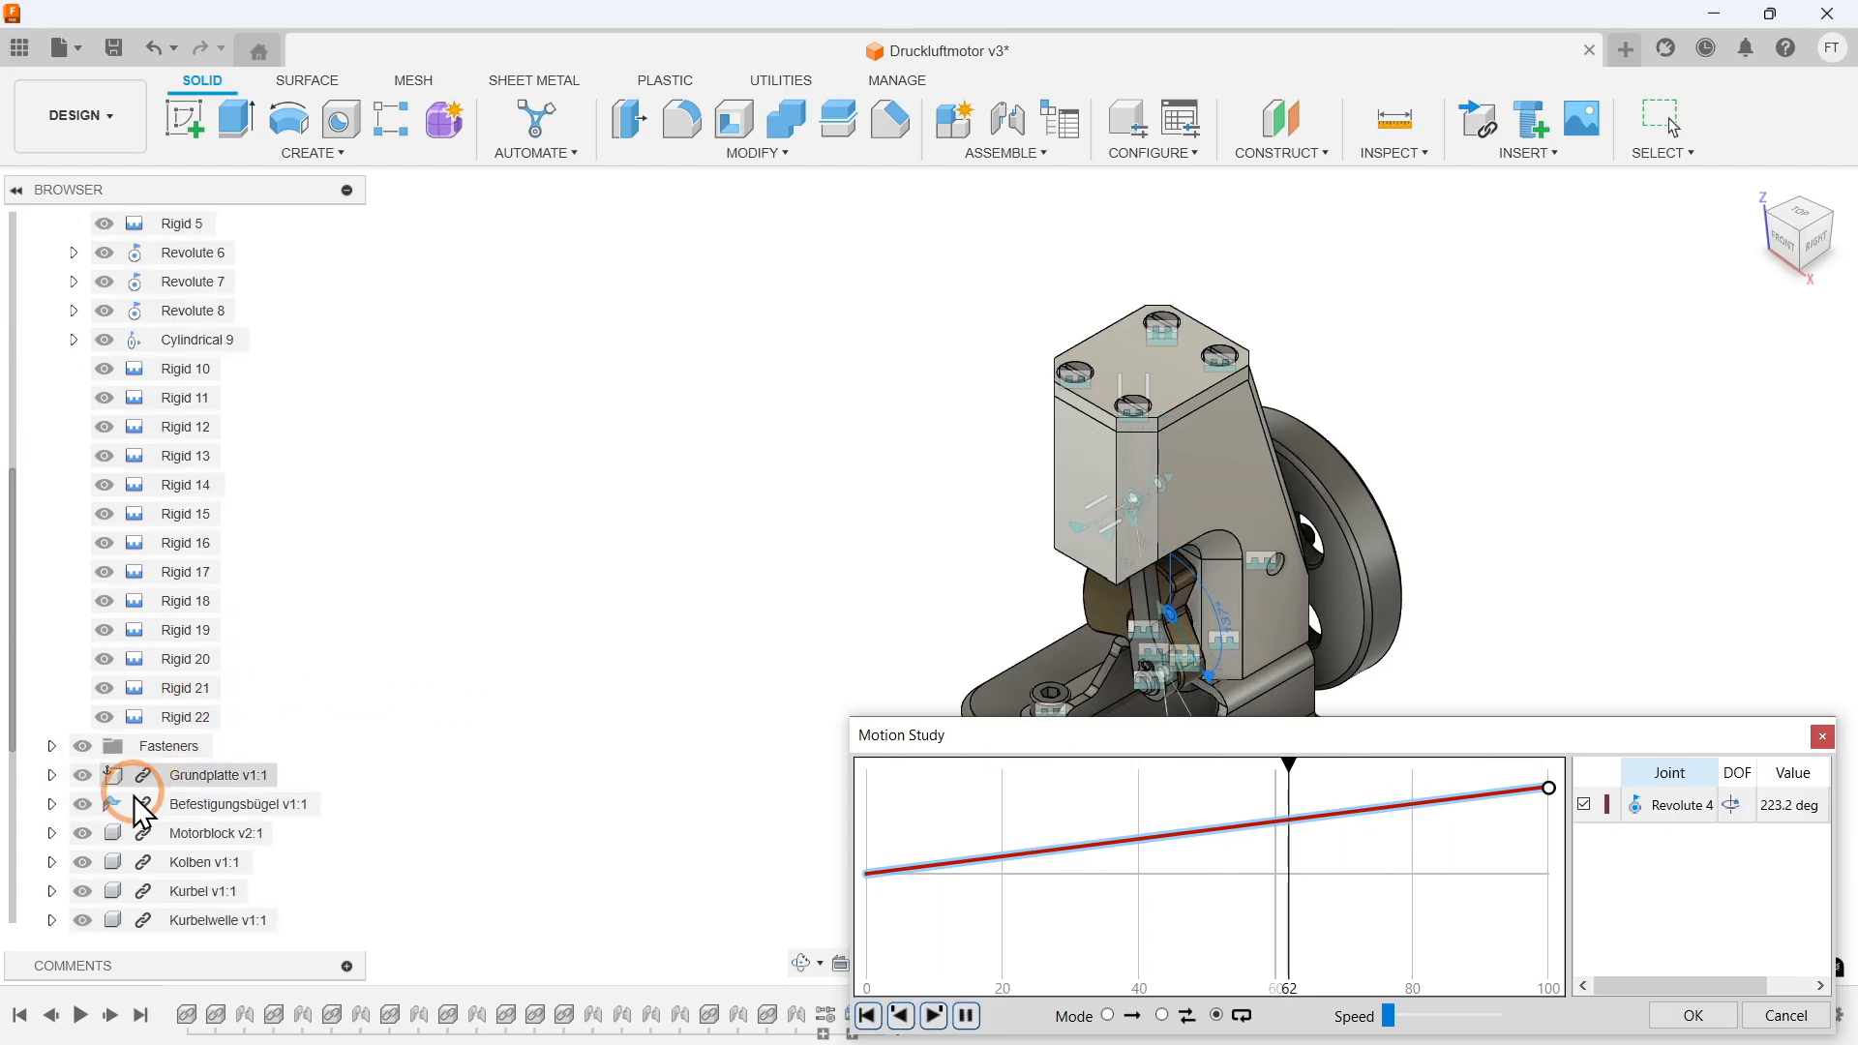
{"action": "left_click", "coordinate": [84, 829]}
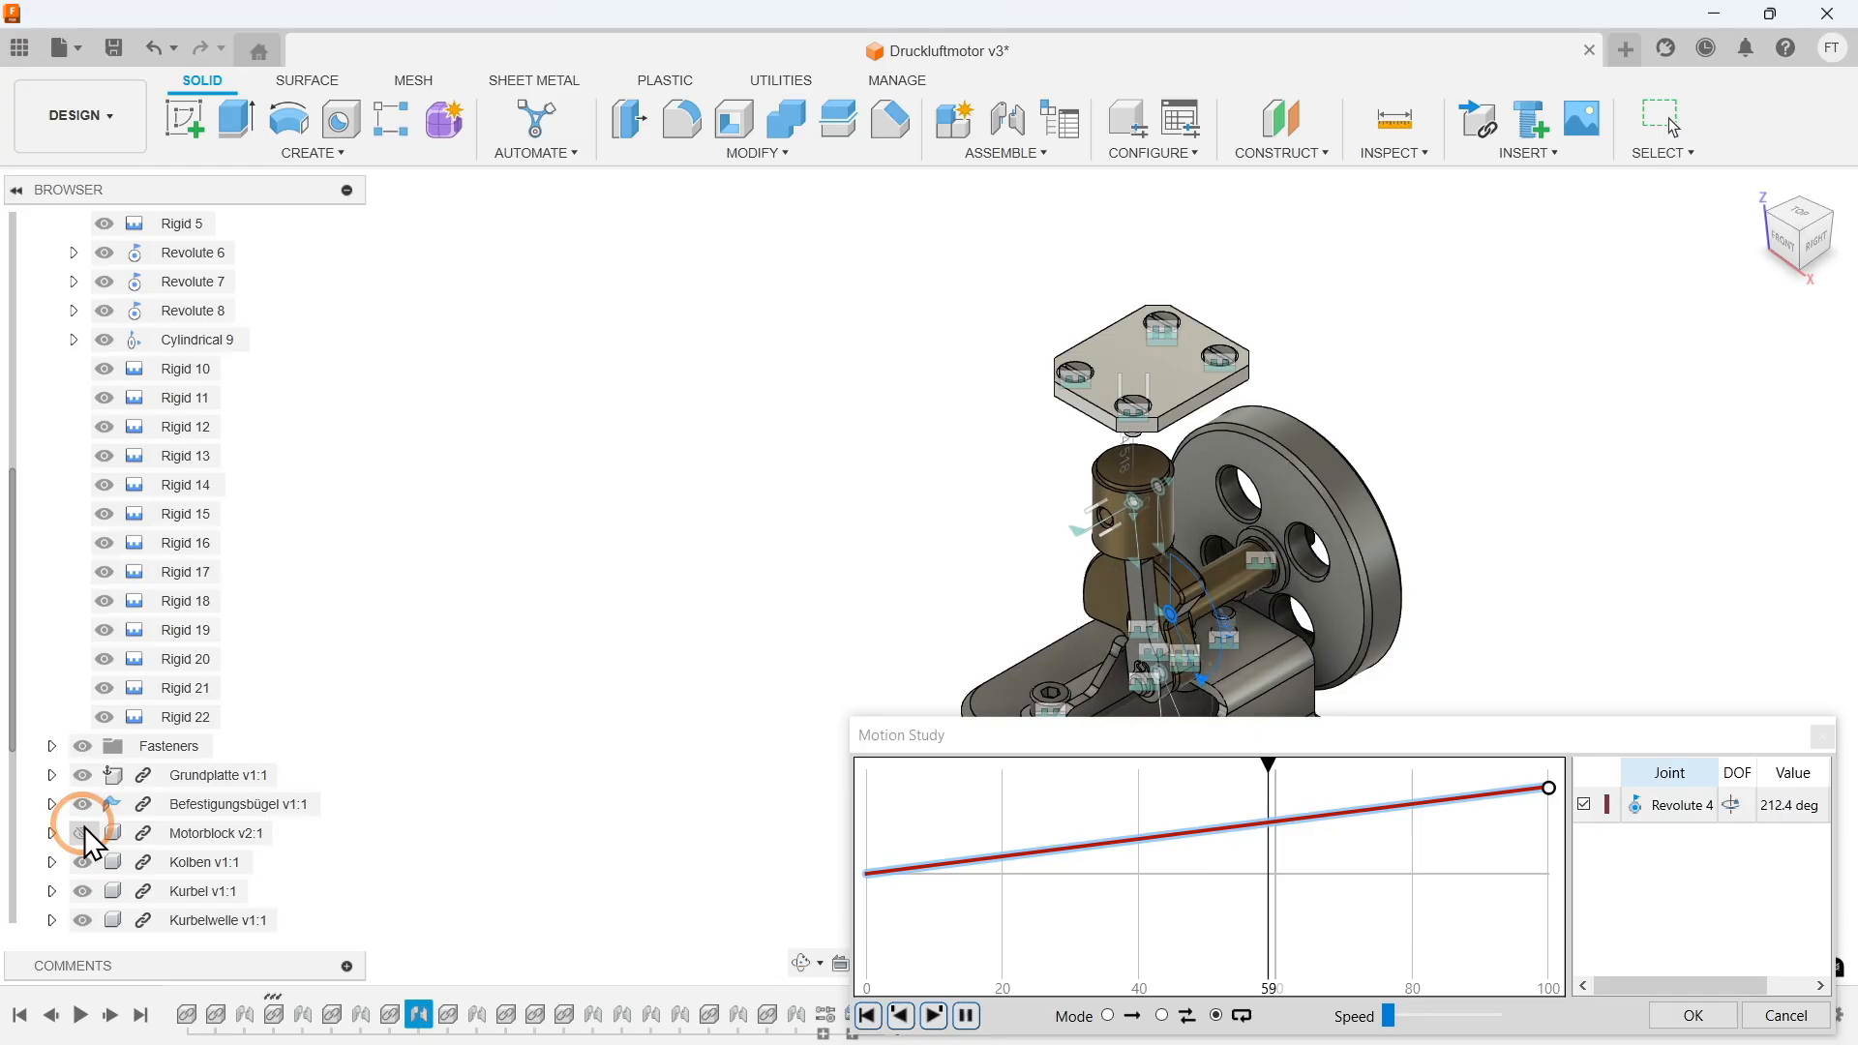
{"action": "left_click", "coordinate": [84, 829]}
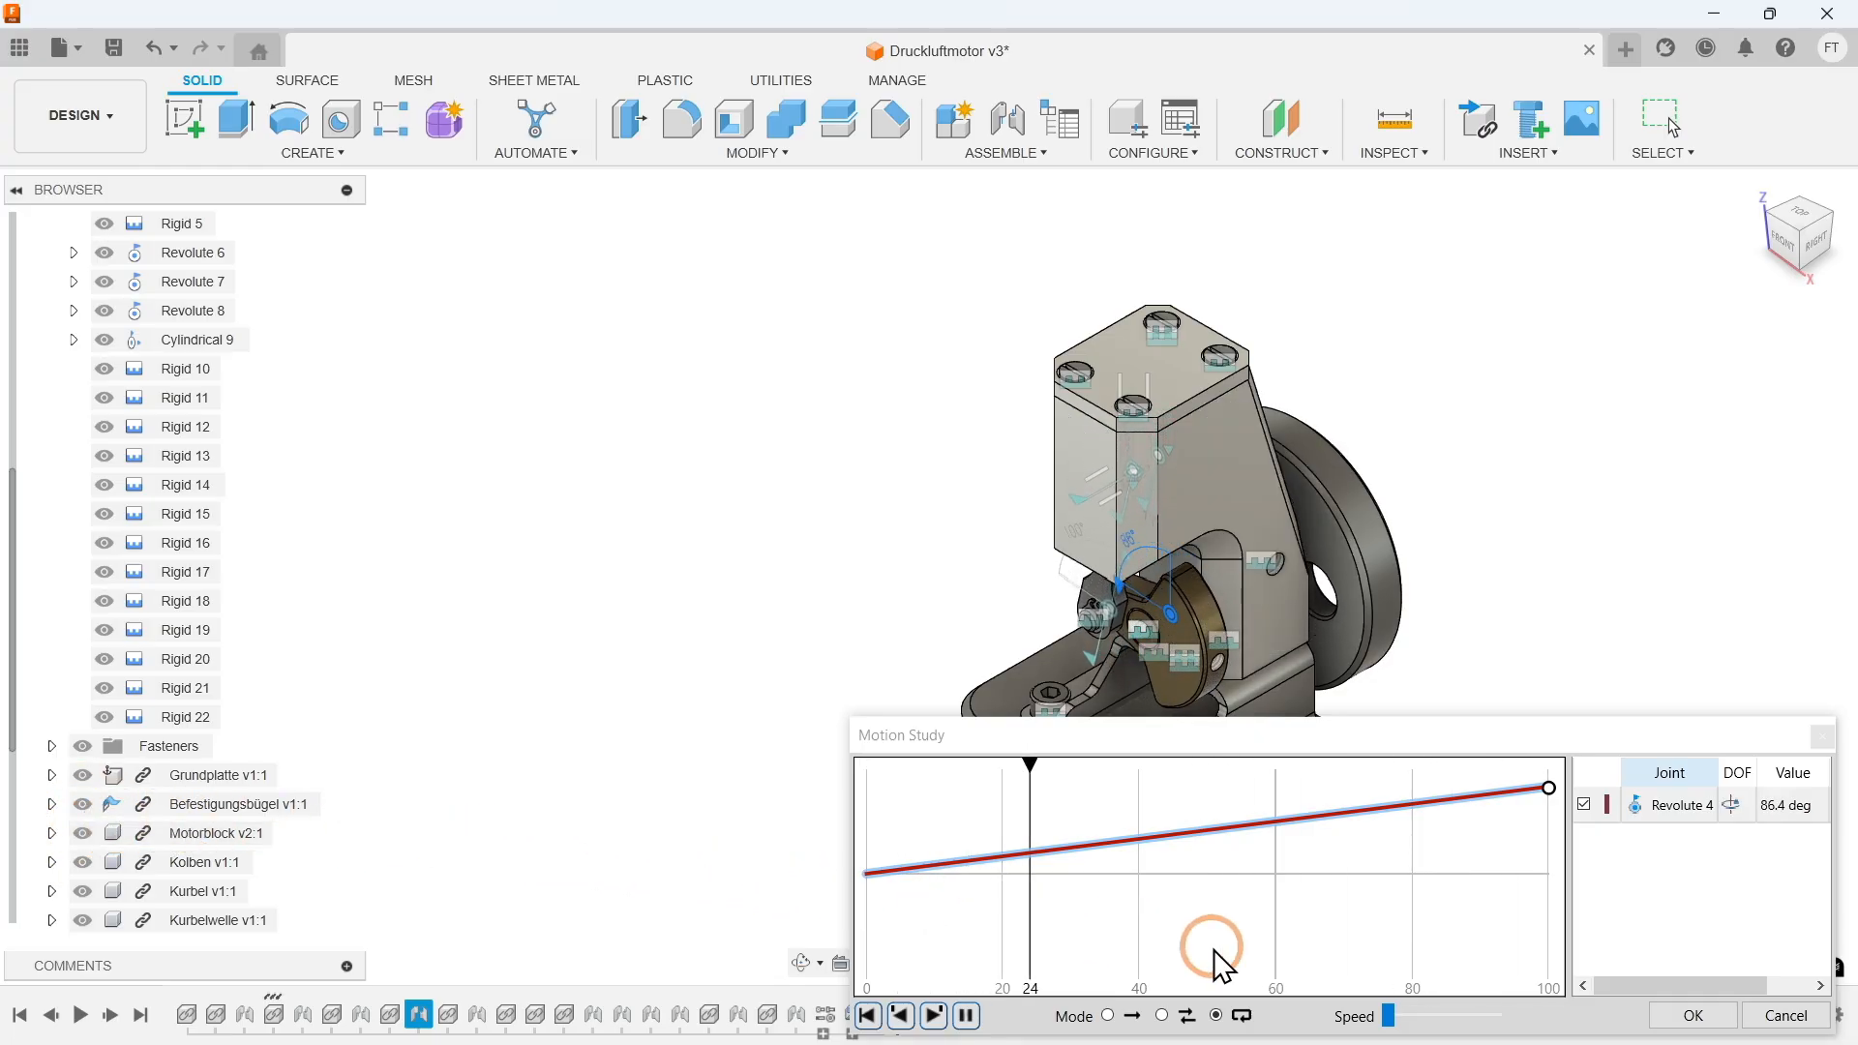
{"action": "left_click", "coordinate": [1688, 1015]}
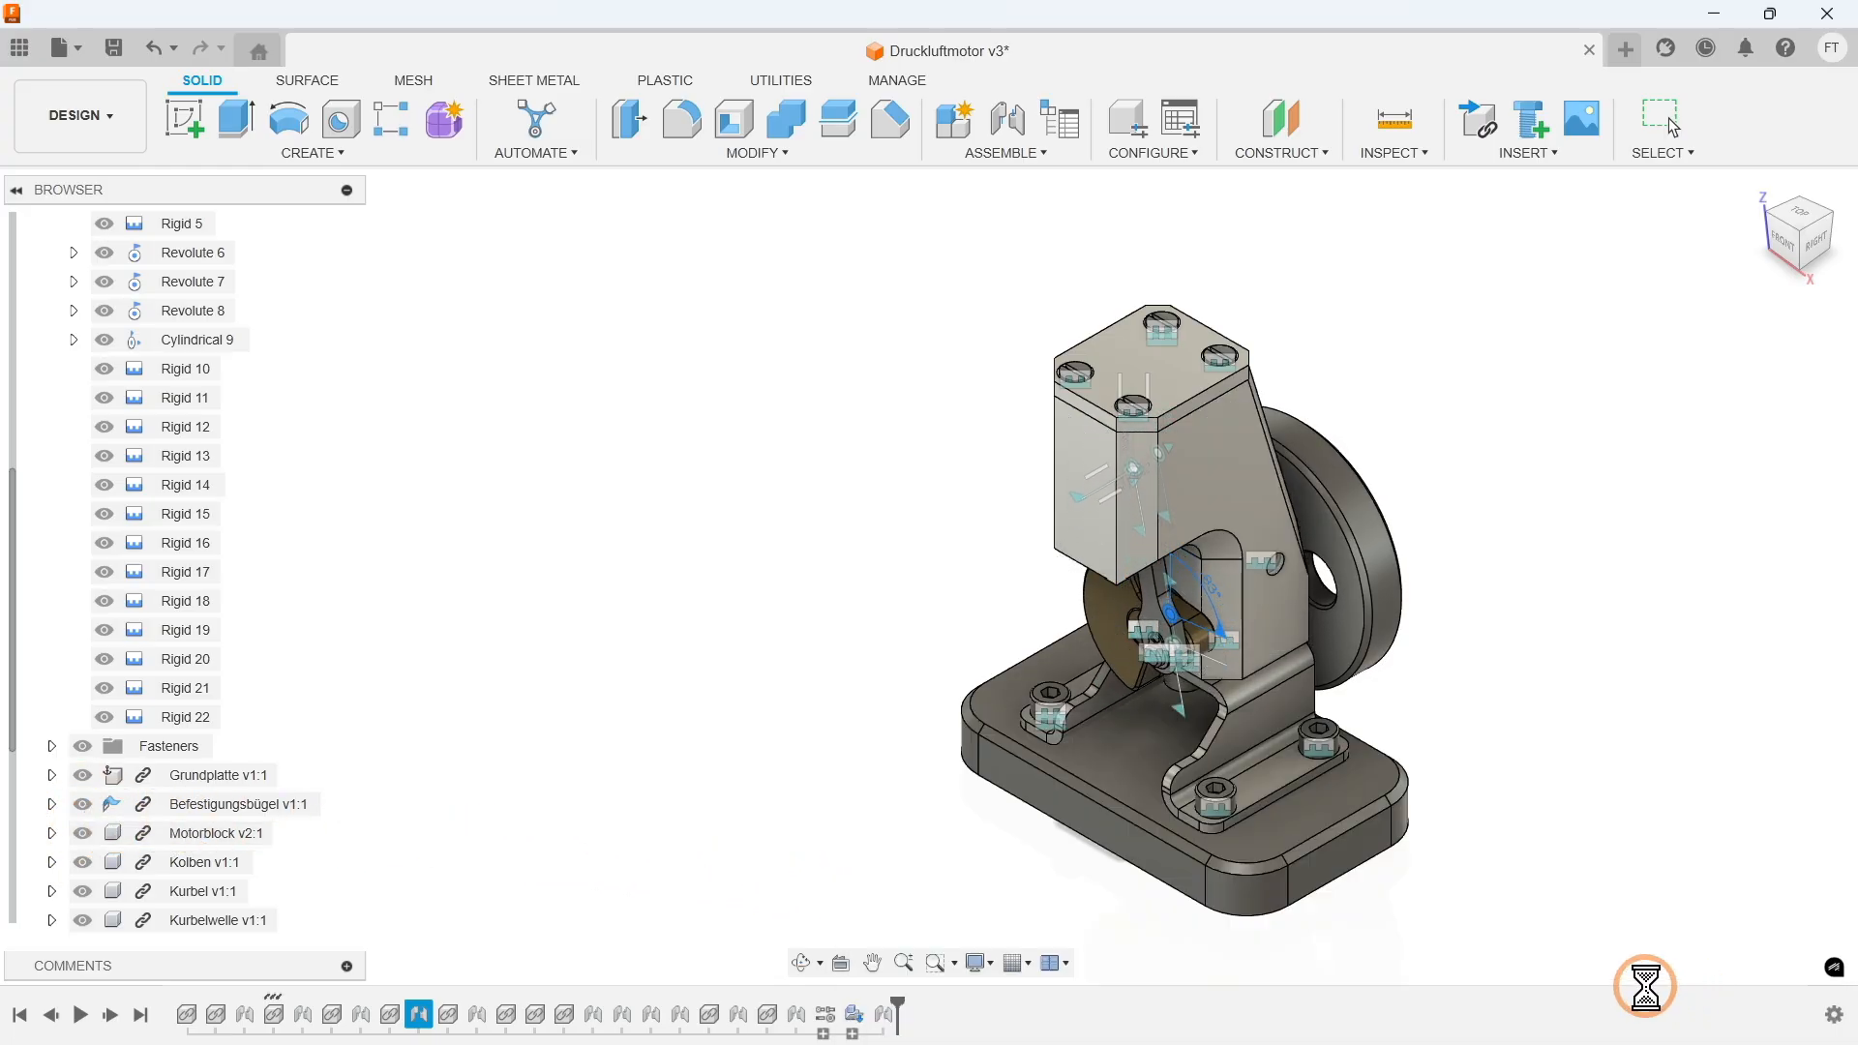
Collapse the joints and motion studies lists, restore the home view, and hide all joints.
{"action": "scroll", "coordinate": [175, 585], "scroll_direction": "up", "scroll_amount": 1}
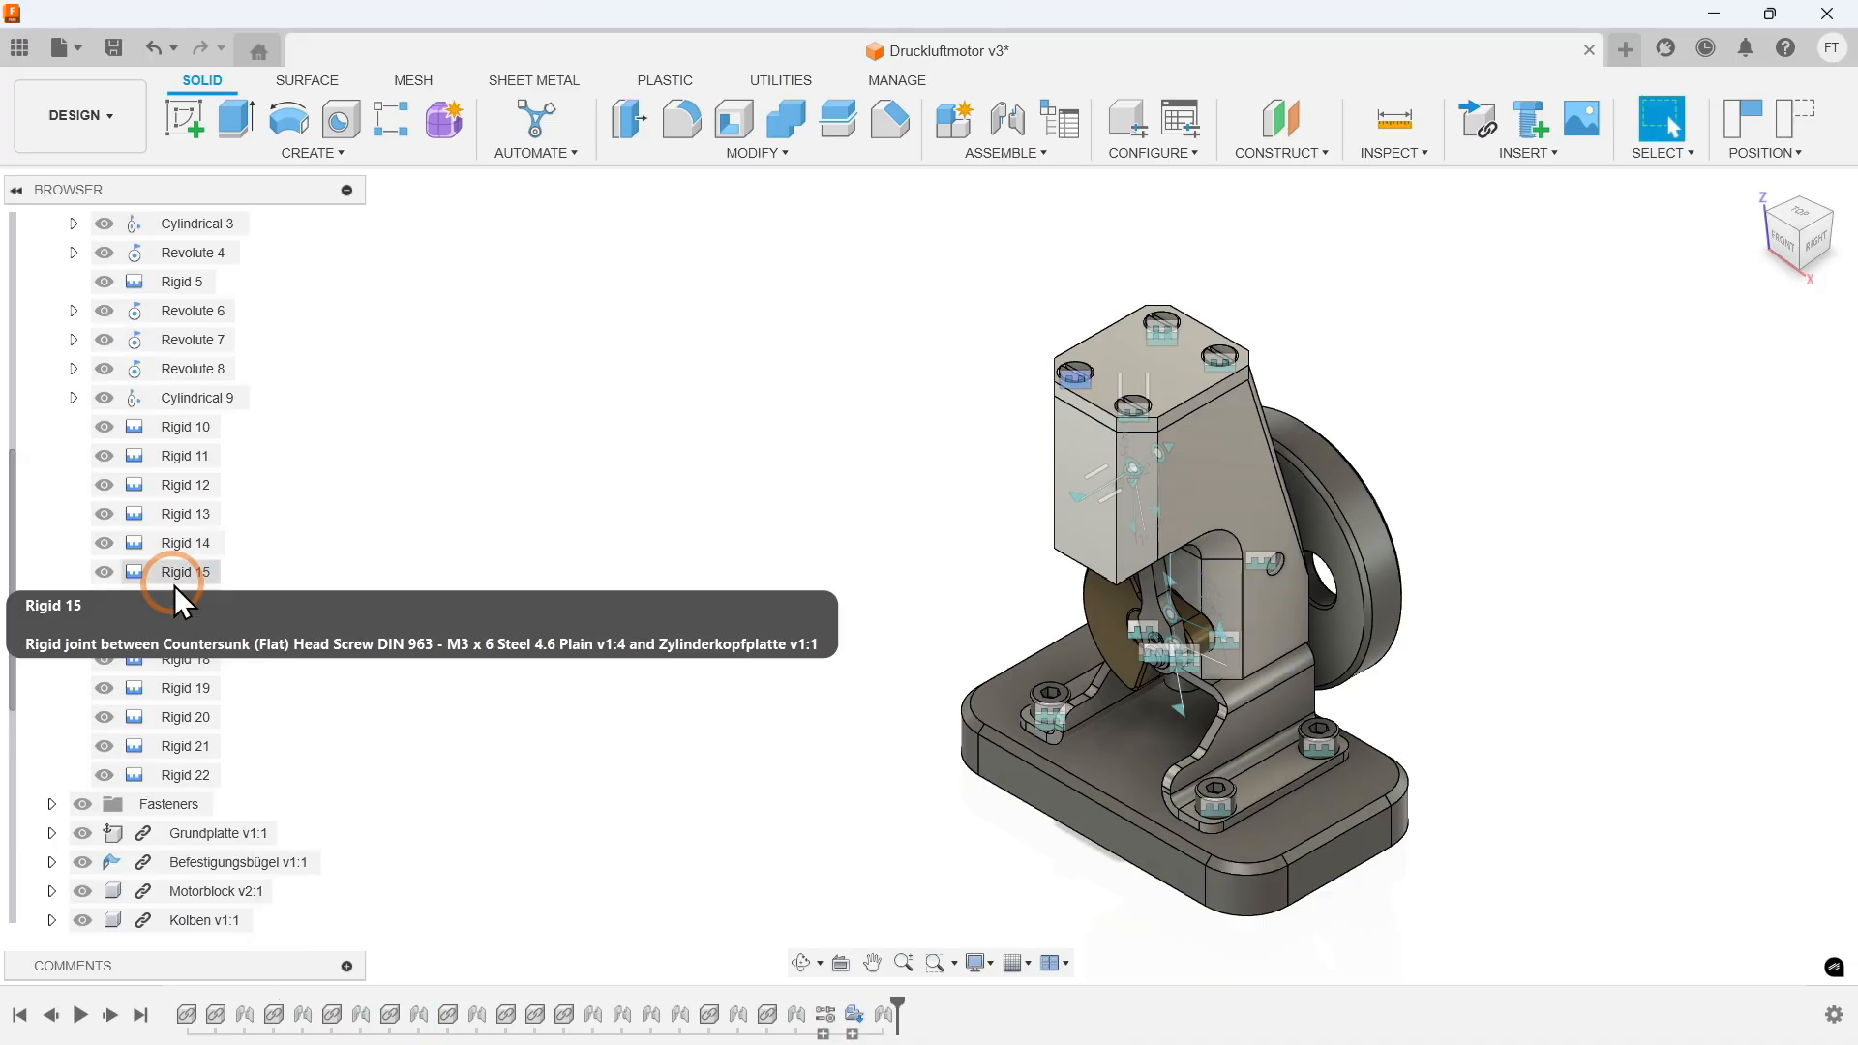
{"action": "scroll", "coordinate": [174, 584], "scroll_direction": "up", "scroll_amount": 3}
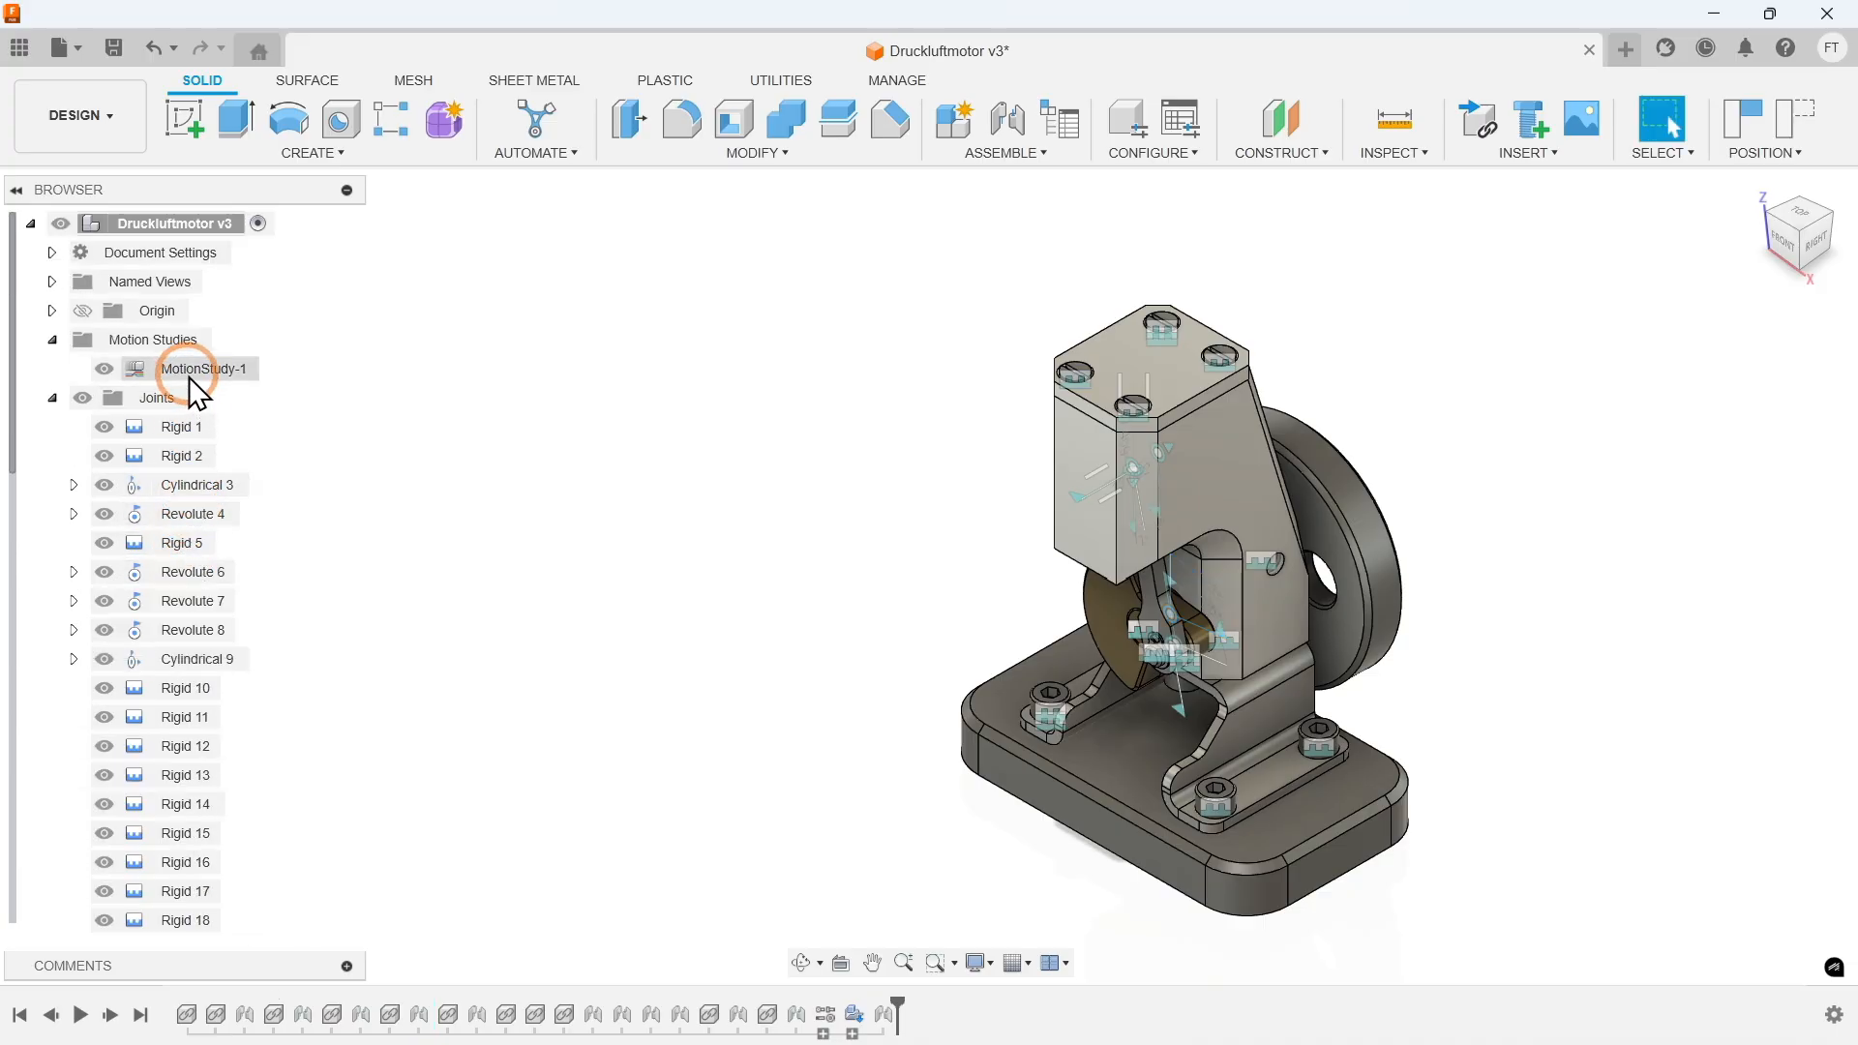
{"action": "left_click", "coordinate": [53, 399]}
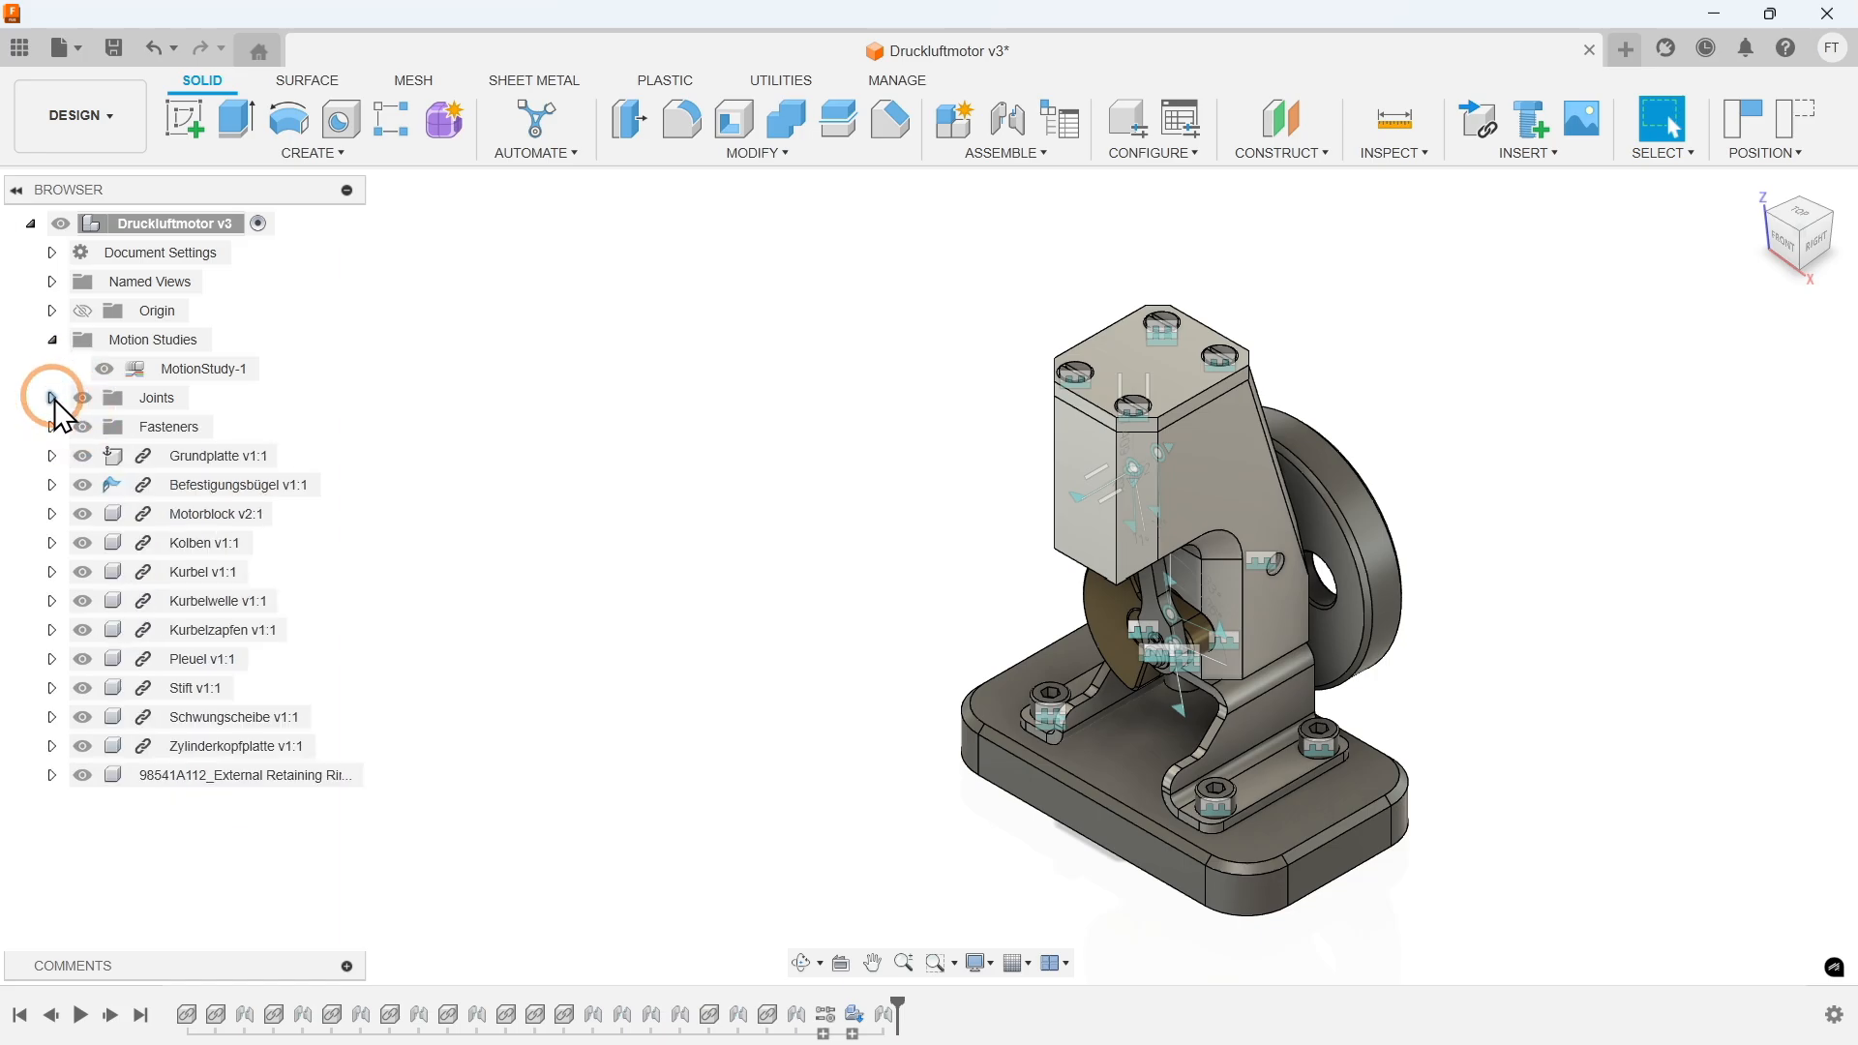
{"action": "left_click", "coordinate": [52, 340]}
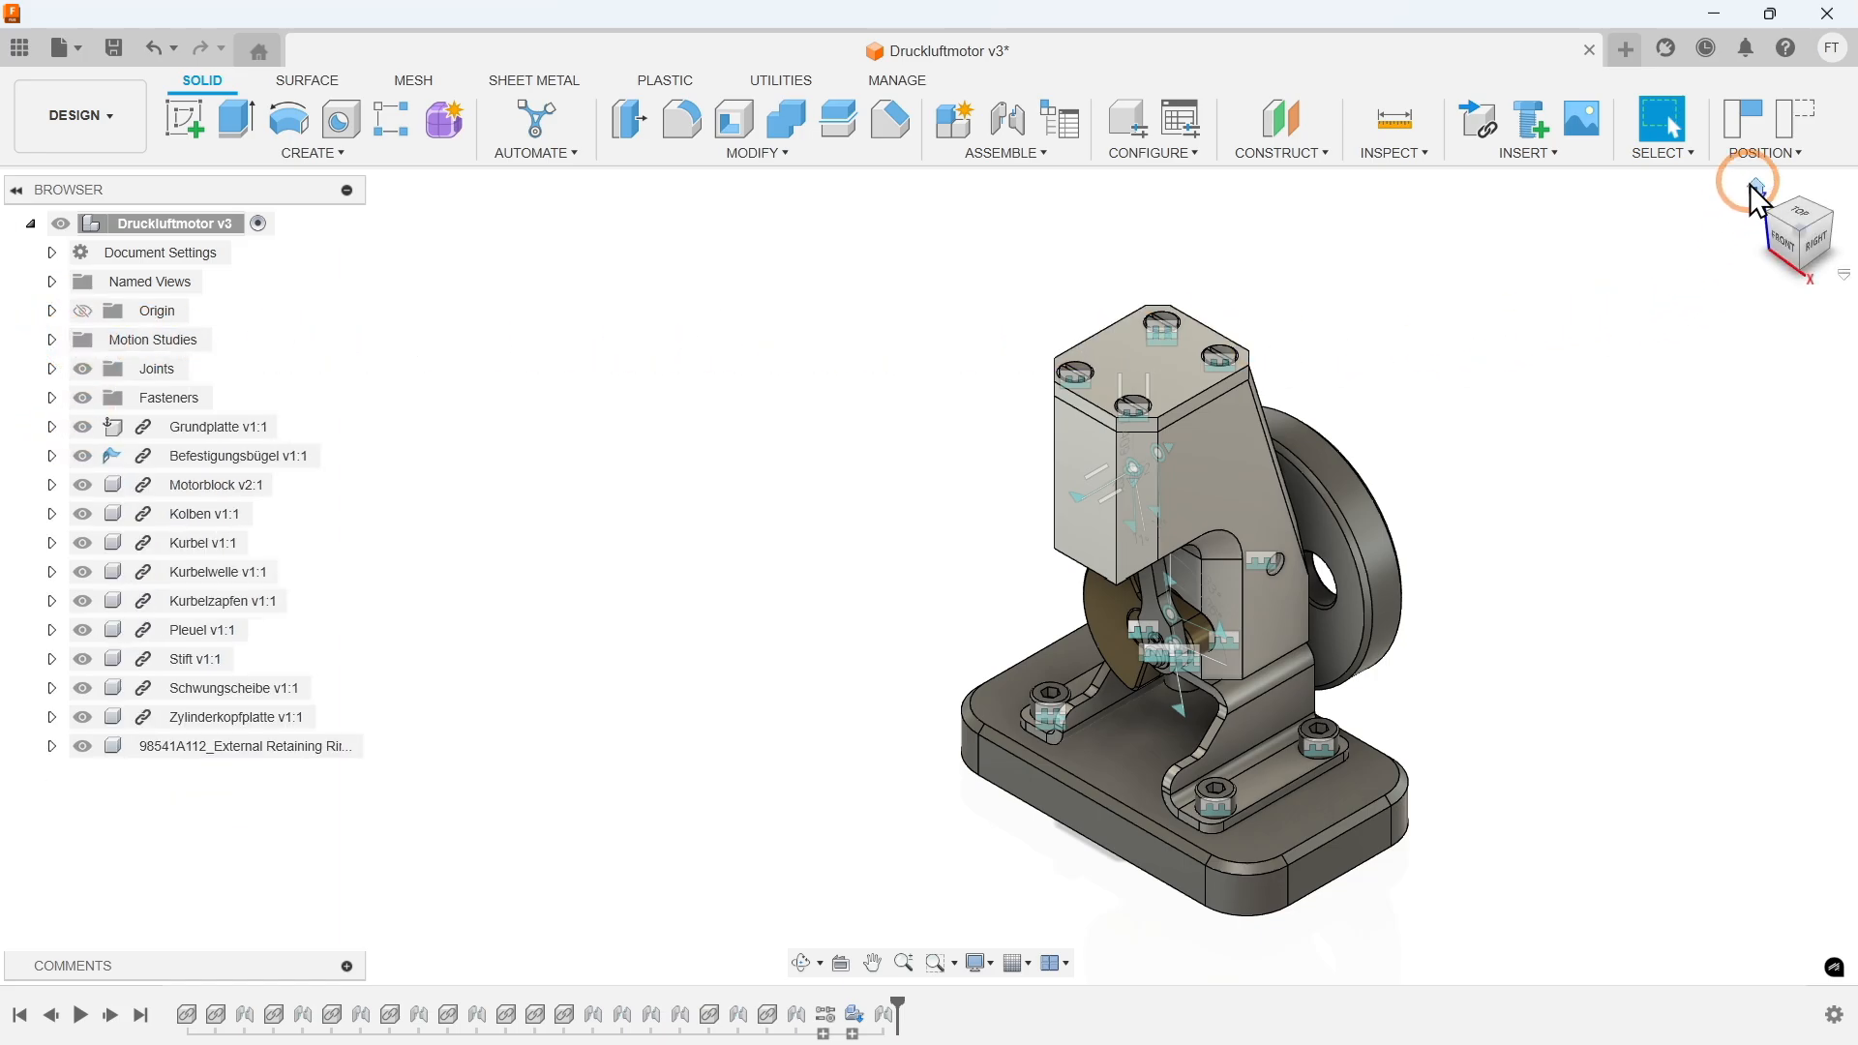
{"action": "left_click", "coordinate": [1753, 184]}
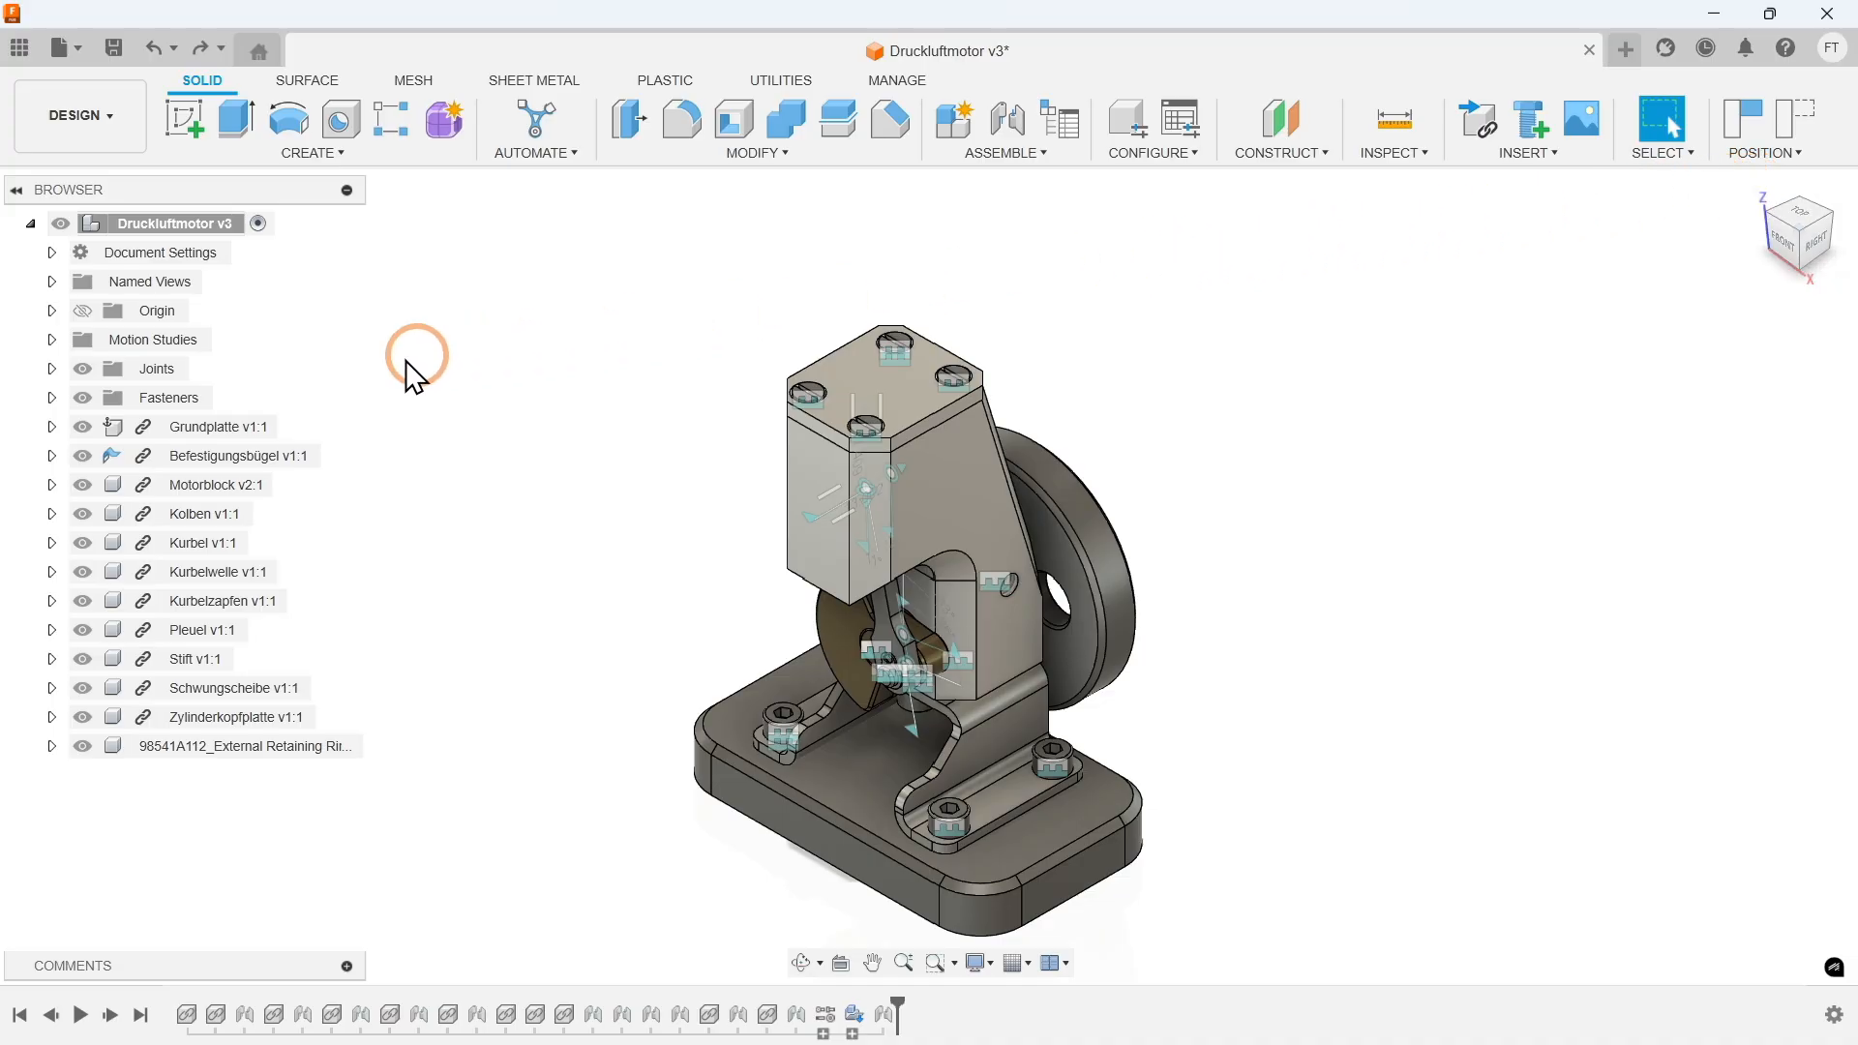
{"action": "left_click", "coordinate": [82, 368]}
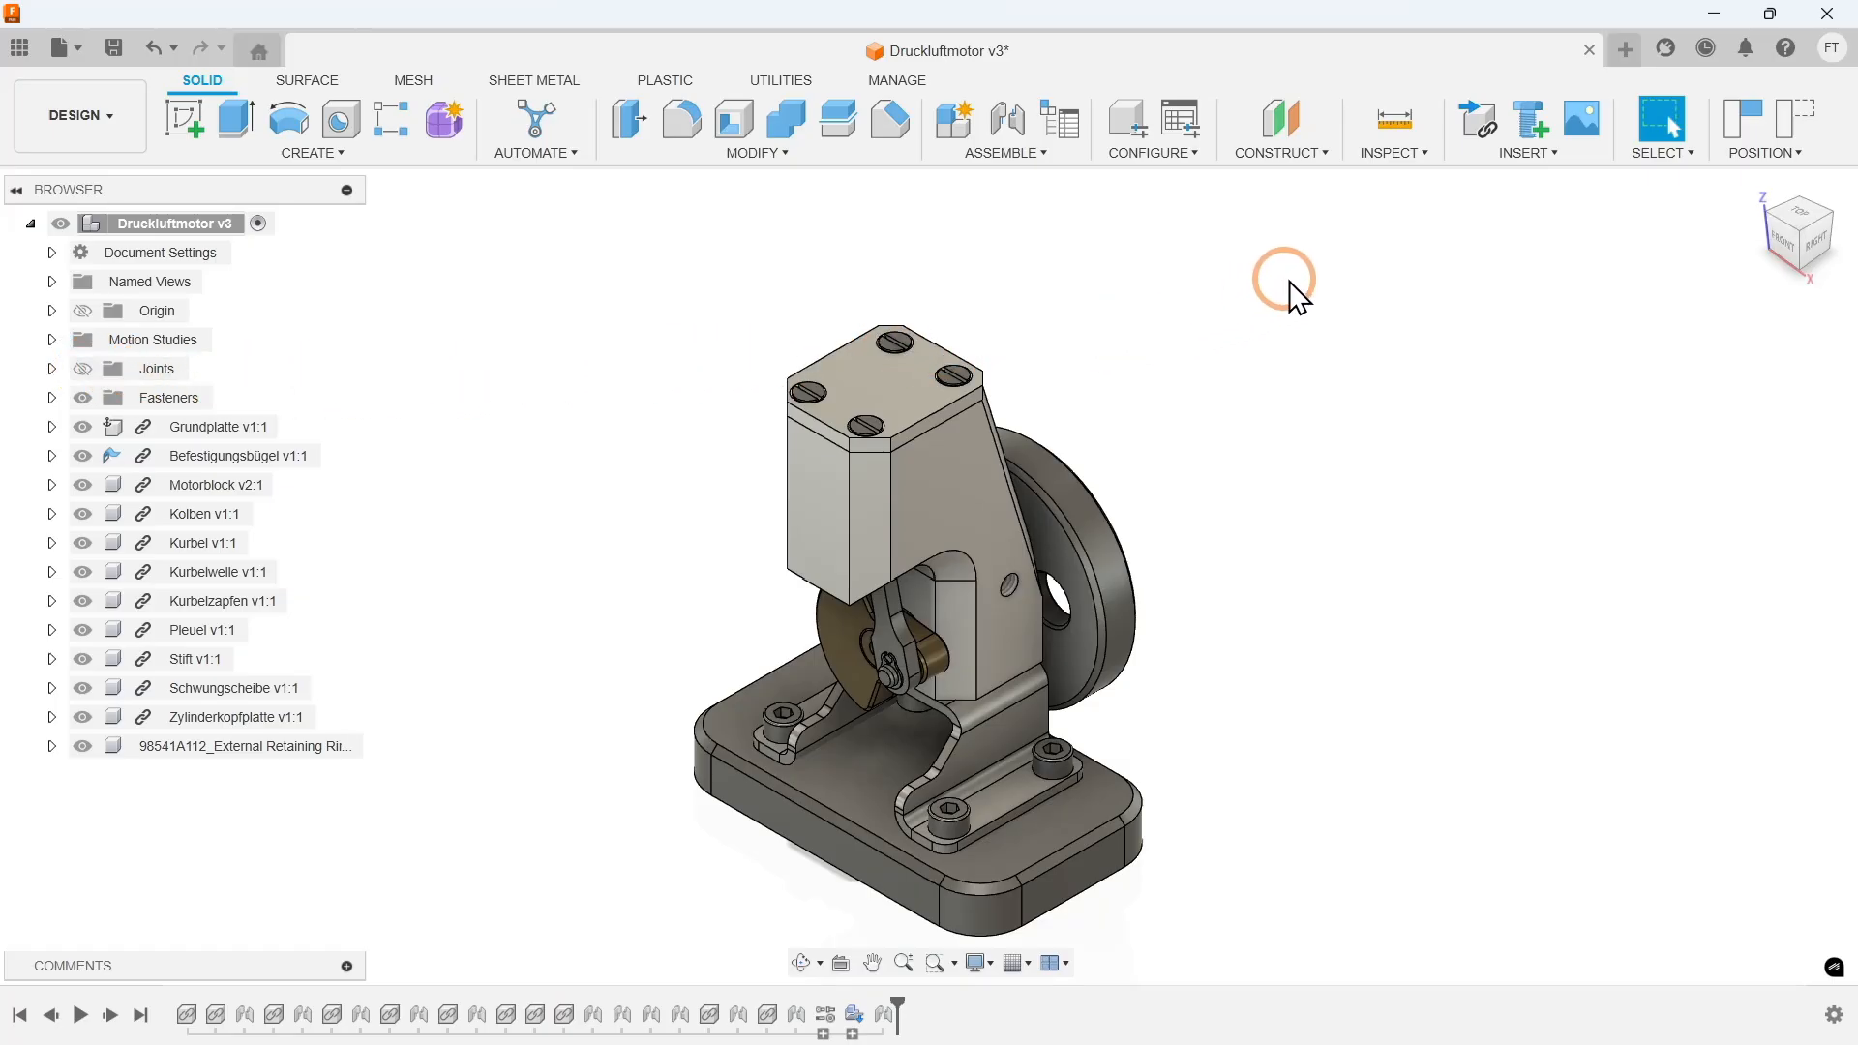
Toggle the component color display on and off to compare it with the assembly's physical appearances.
{"action": "left_click", "coordinate": [1397, 155]}
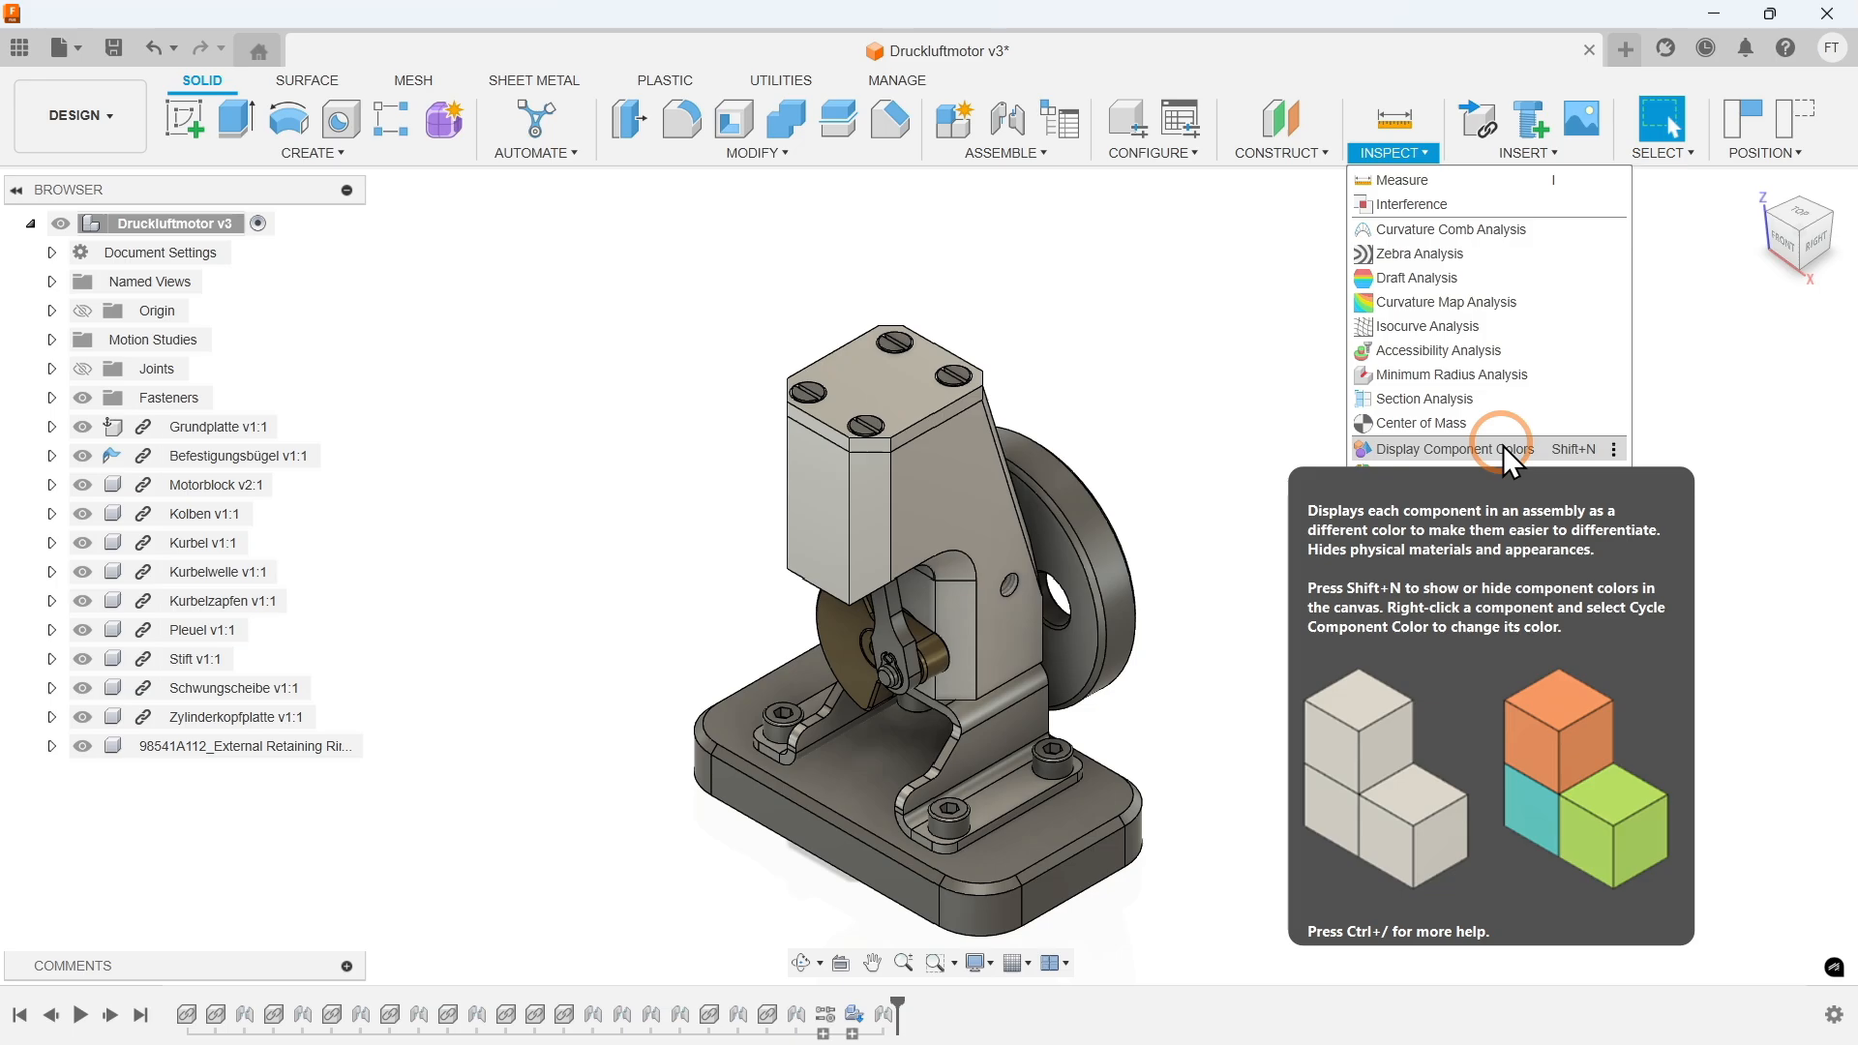
{"action": "left_click", "coordinate": [1508, 455]}
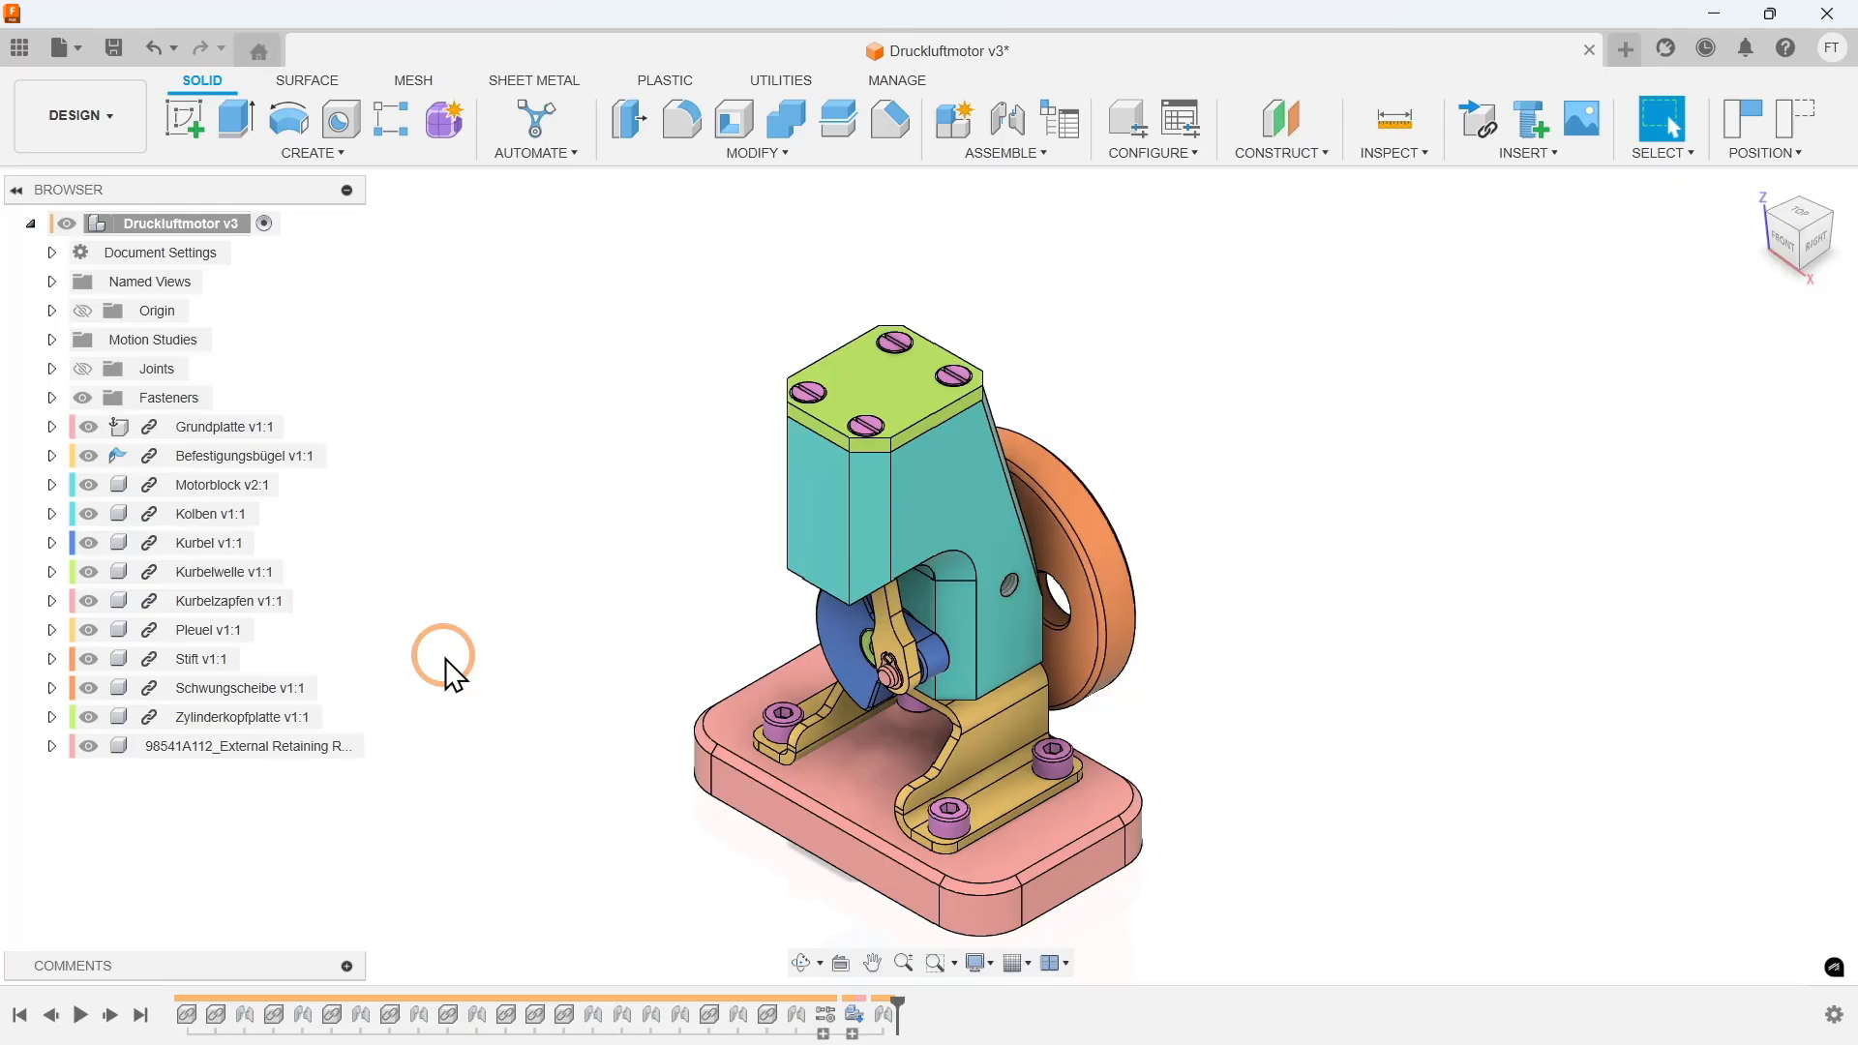
{"action": "key", "text": "shift+n"}
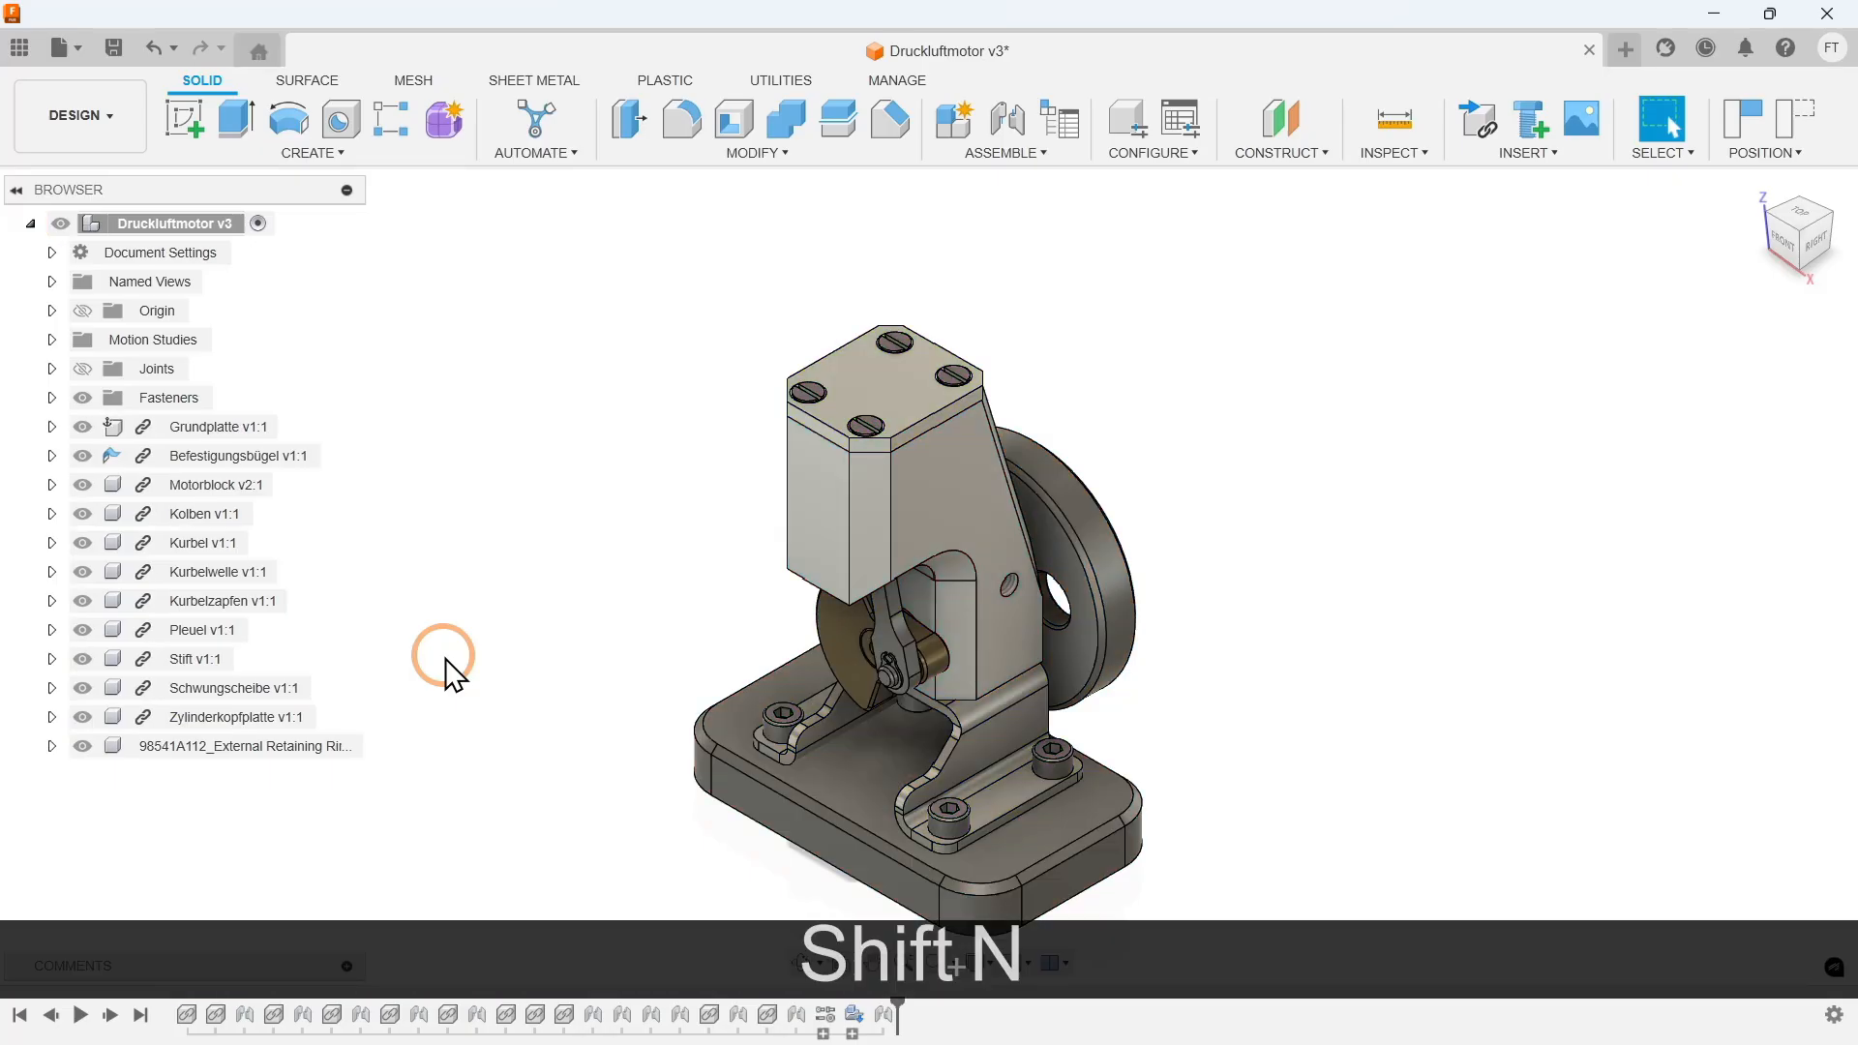
{"action": "key", "text": "shift+n"}
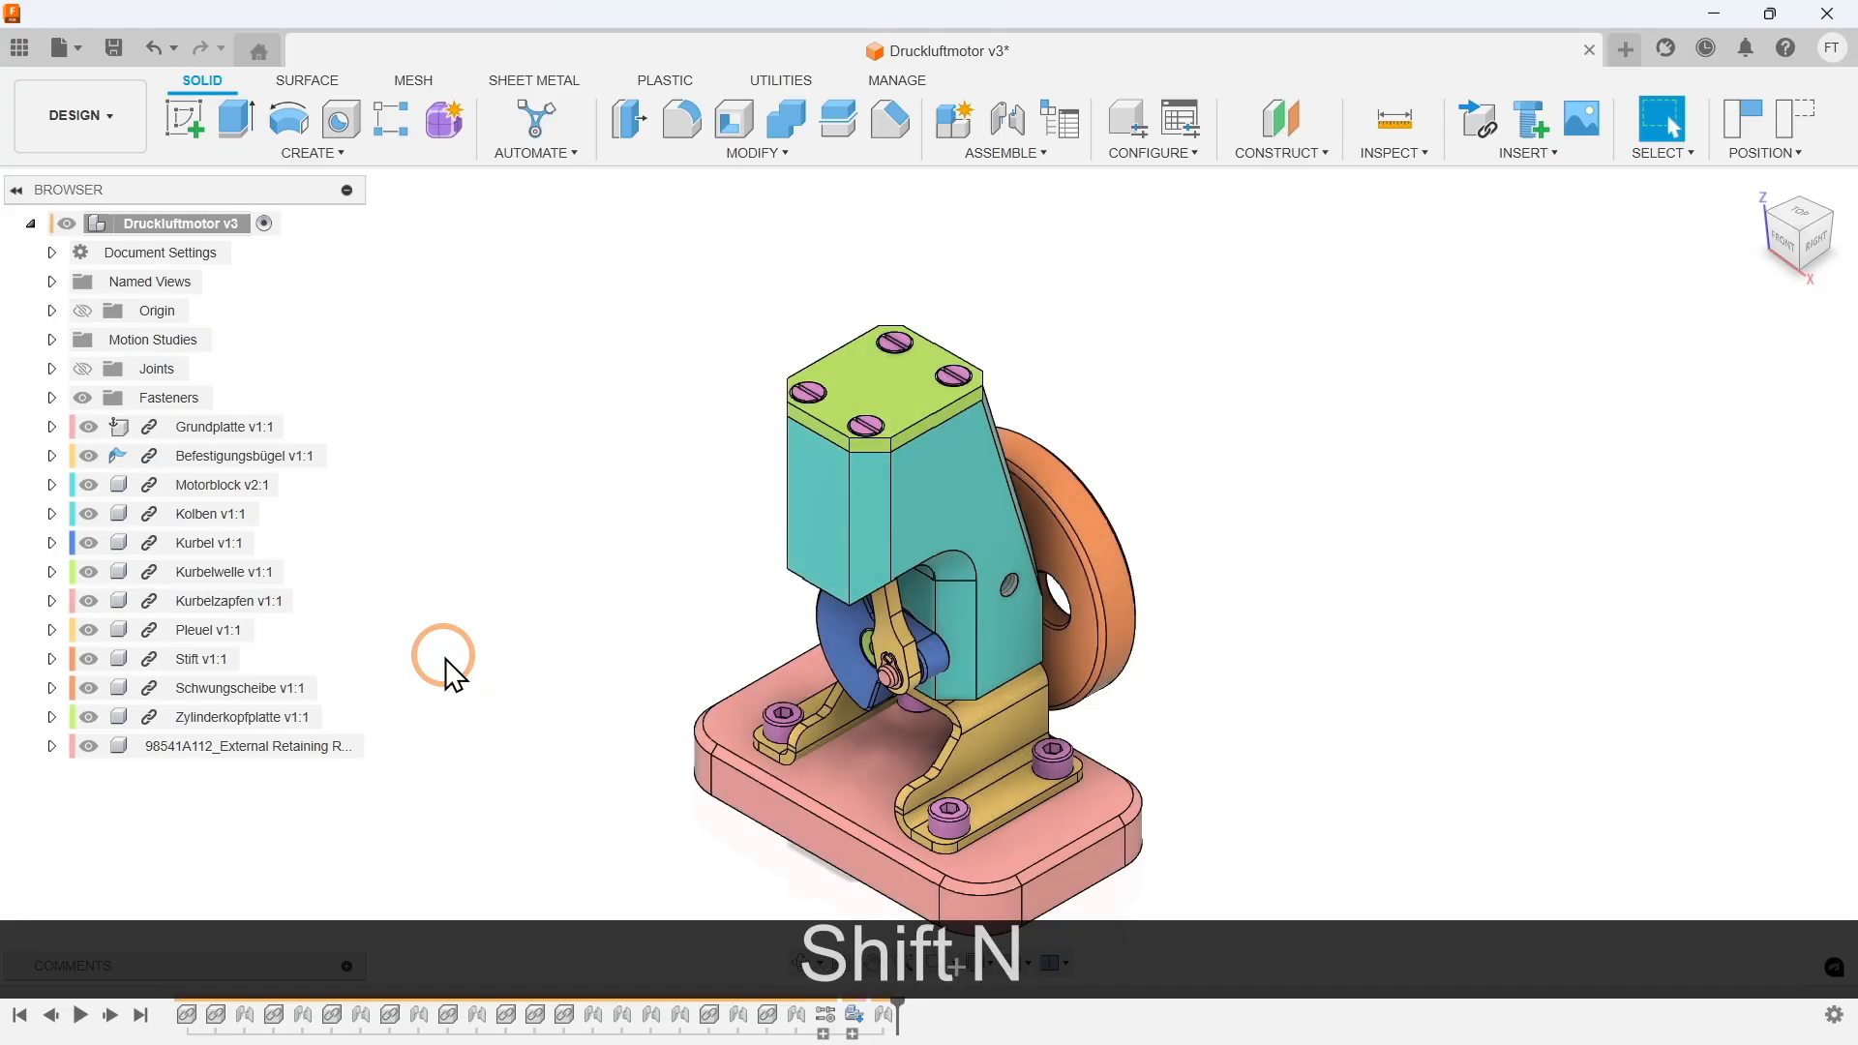
{"action": "key", "text": "shift+n"}
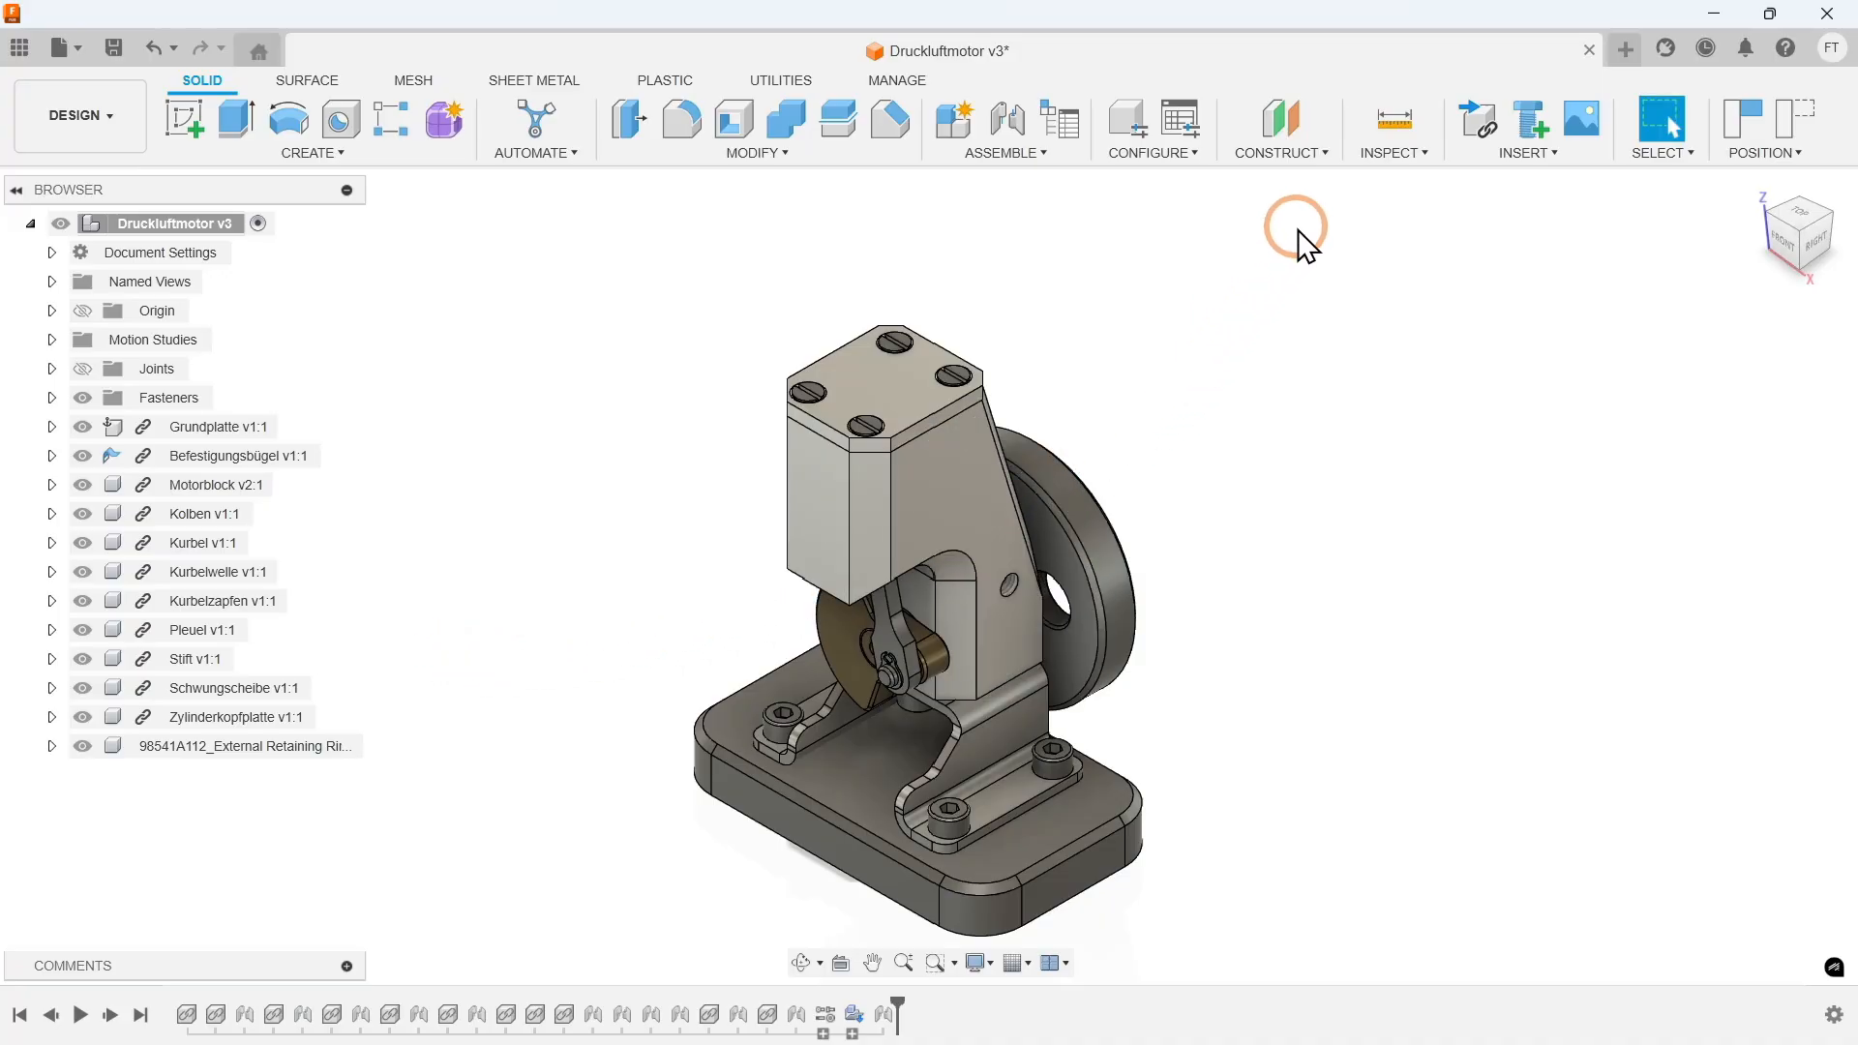
Create a section analysis through the assembly on the YZ plane with a 0.00 mm offset.
{"action": "left_click", "coordinate": [1375, 155]}
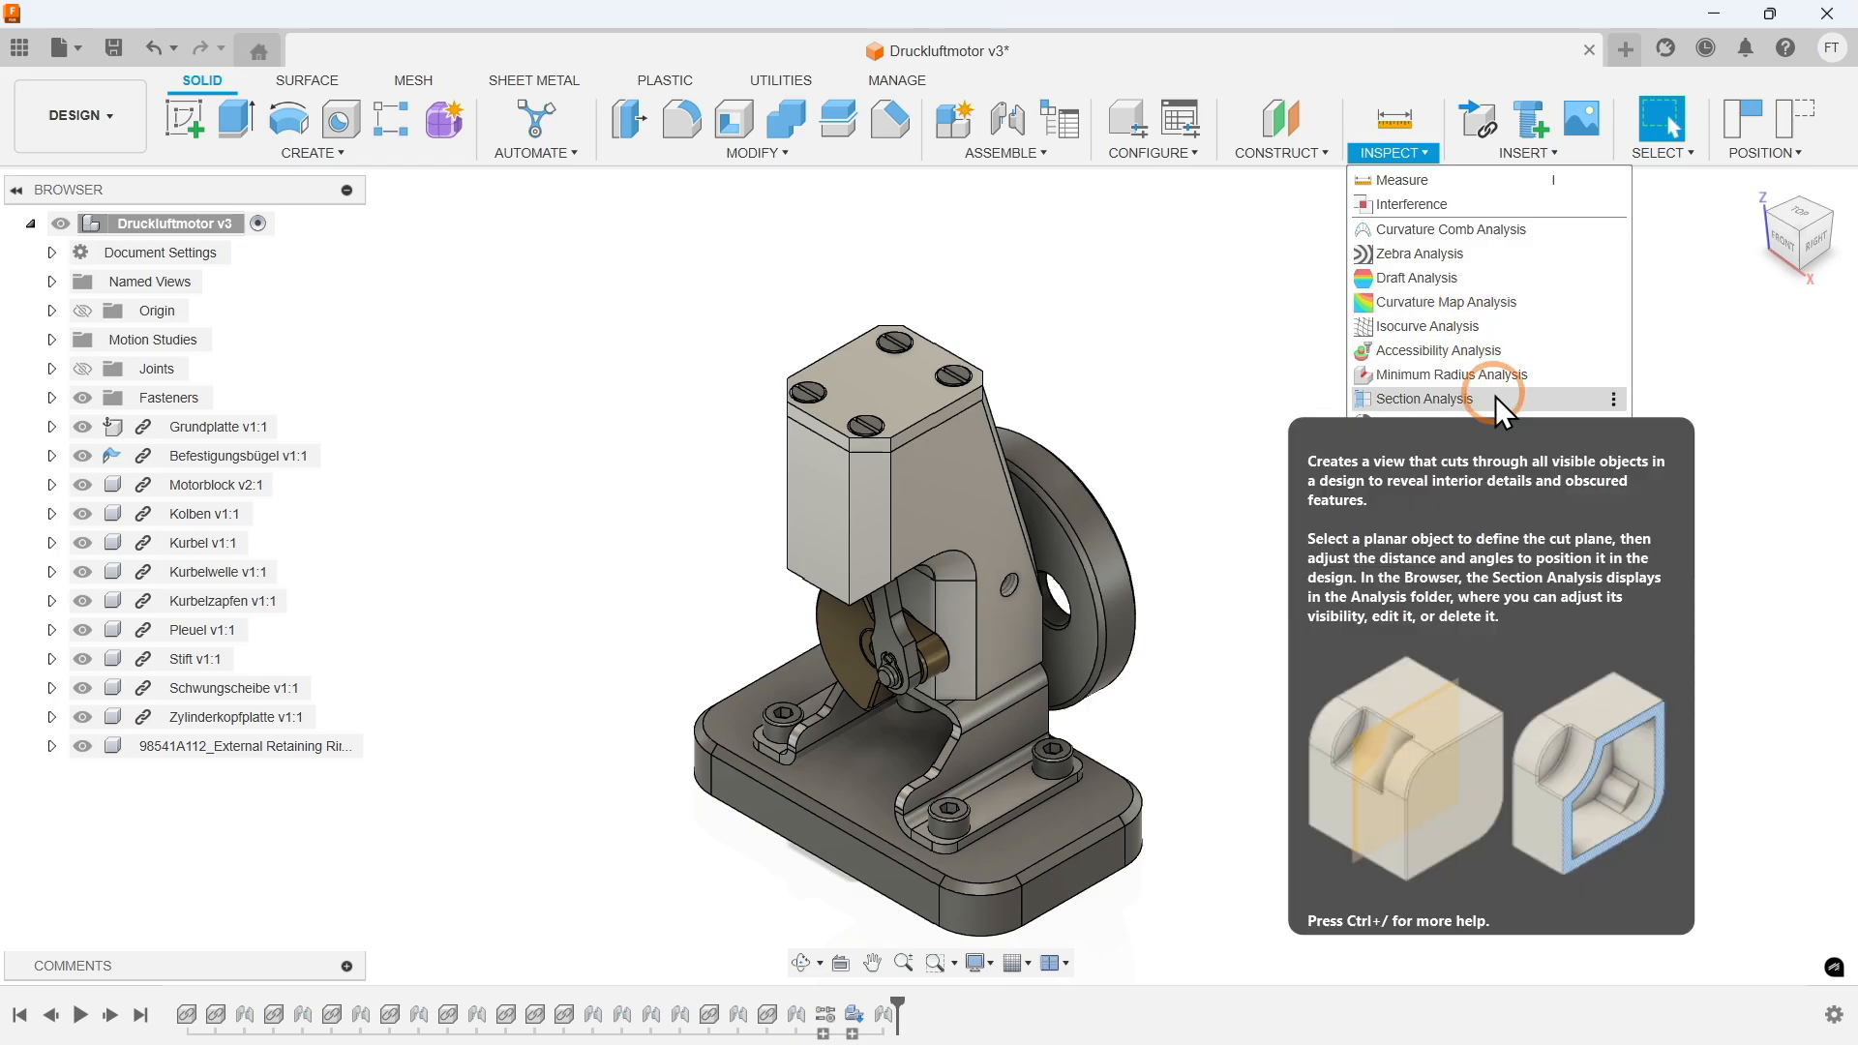
{"action": "left_click", "coordinate": [1495, 396]}
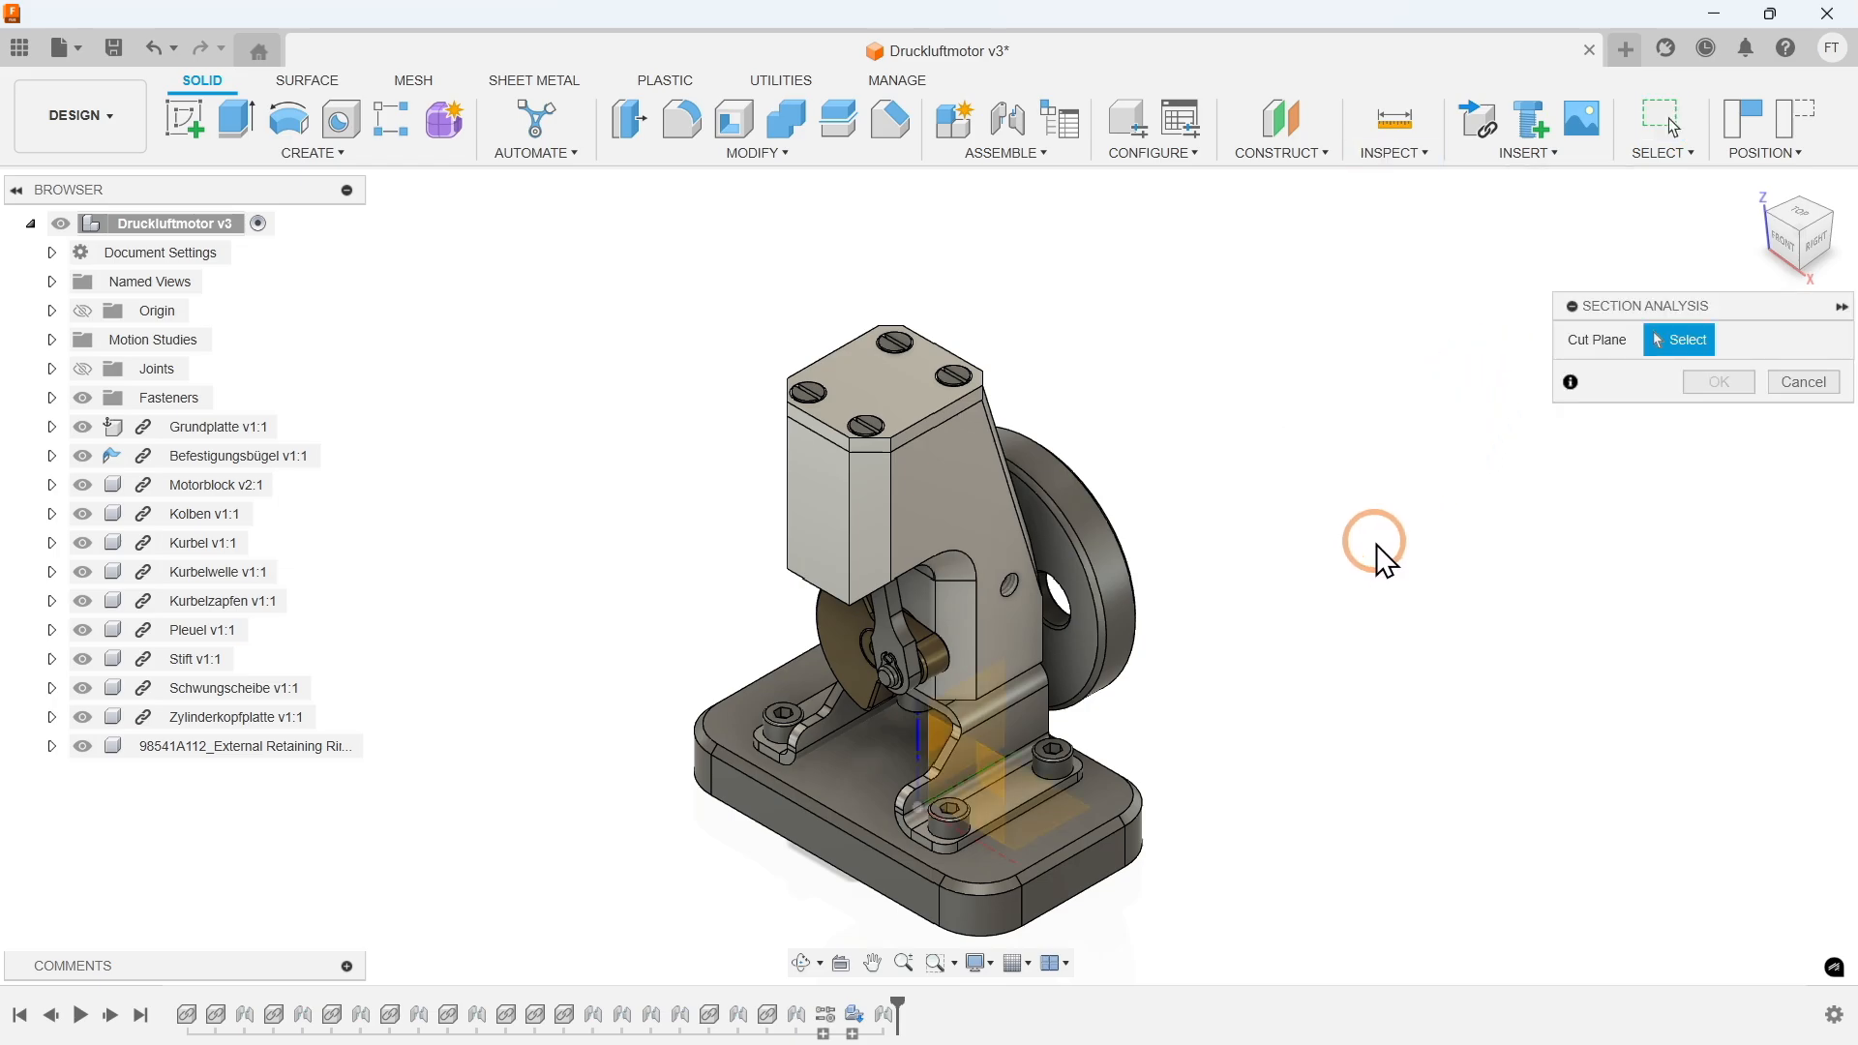
{"action": "left_click", "coordinate": [978, 701]}
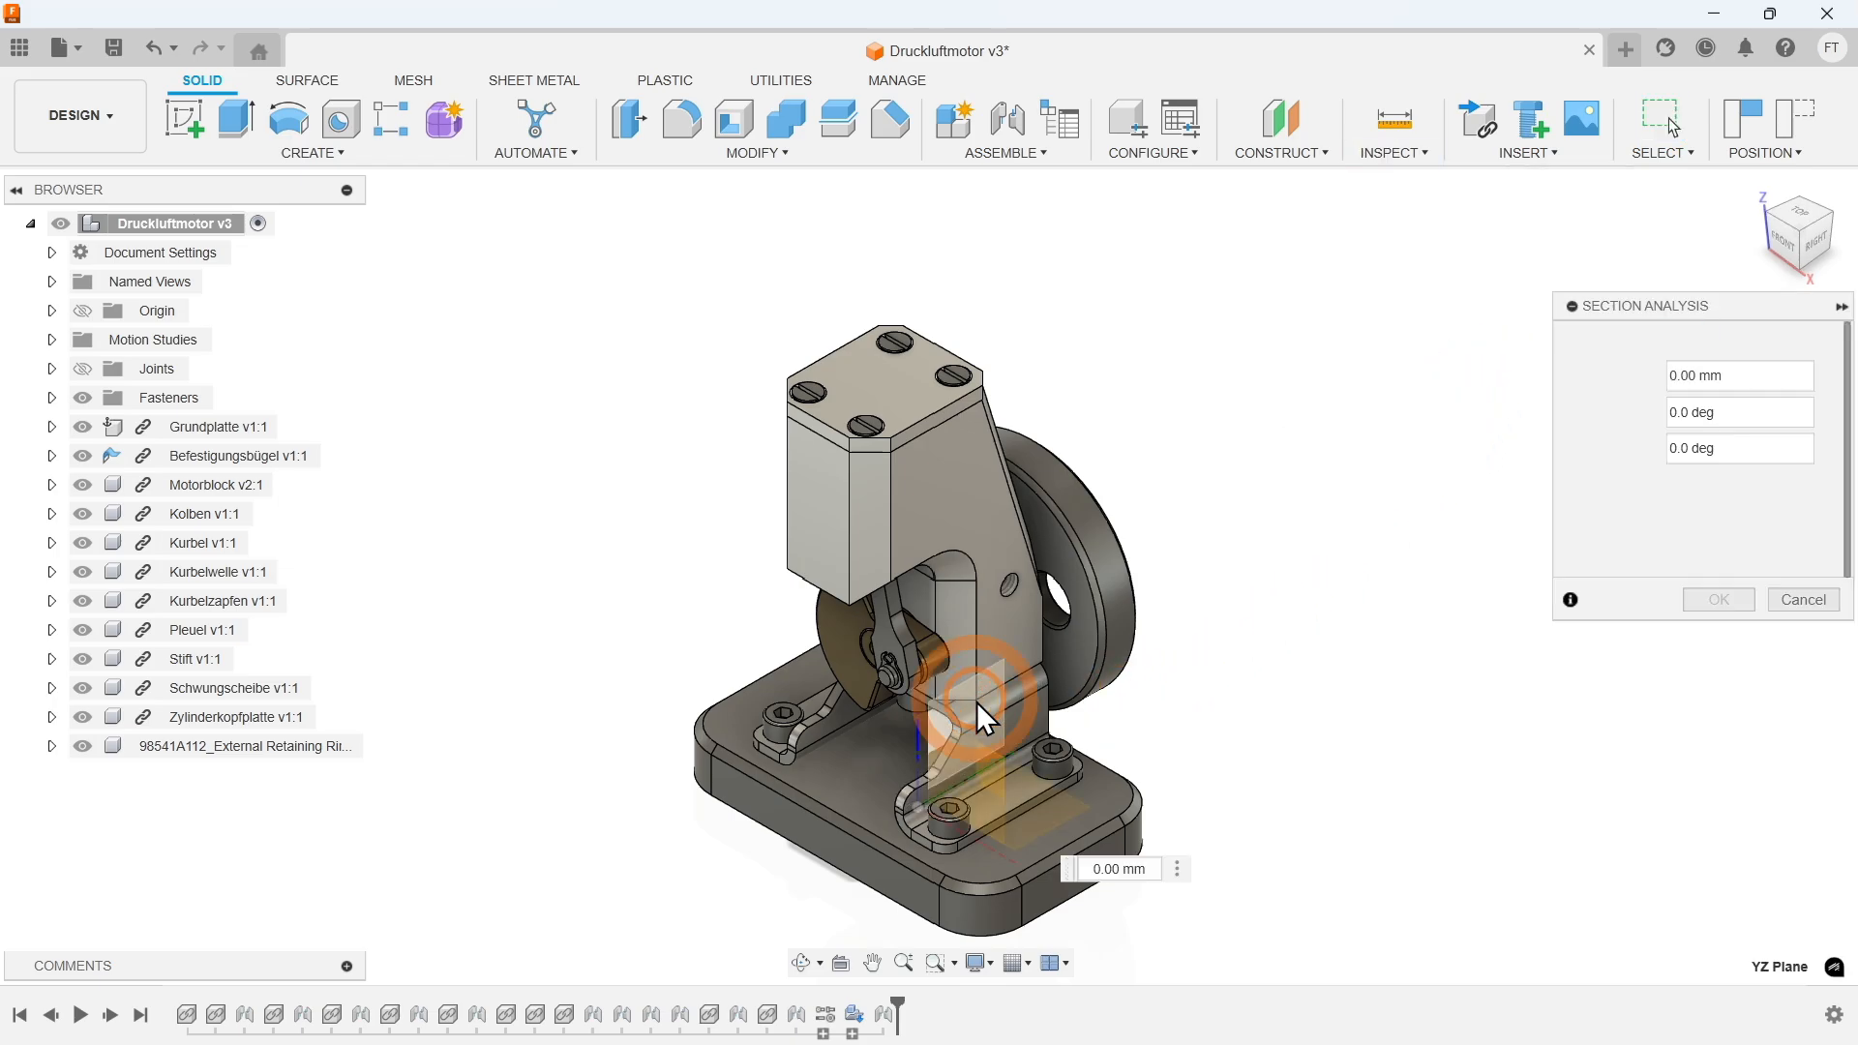
{"action": "key", "text": "Return"}
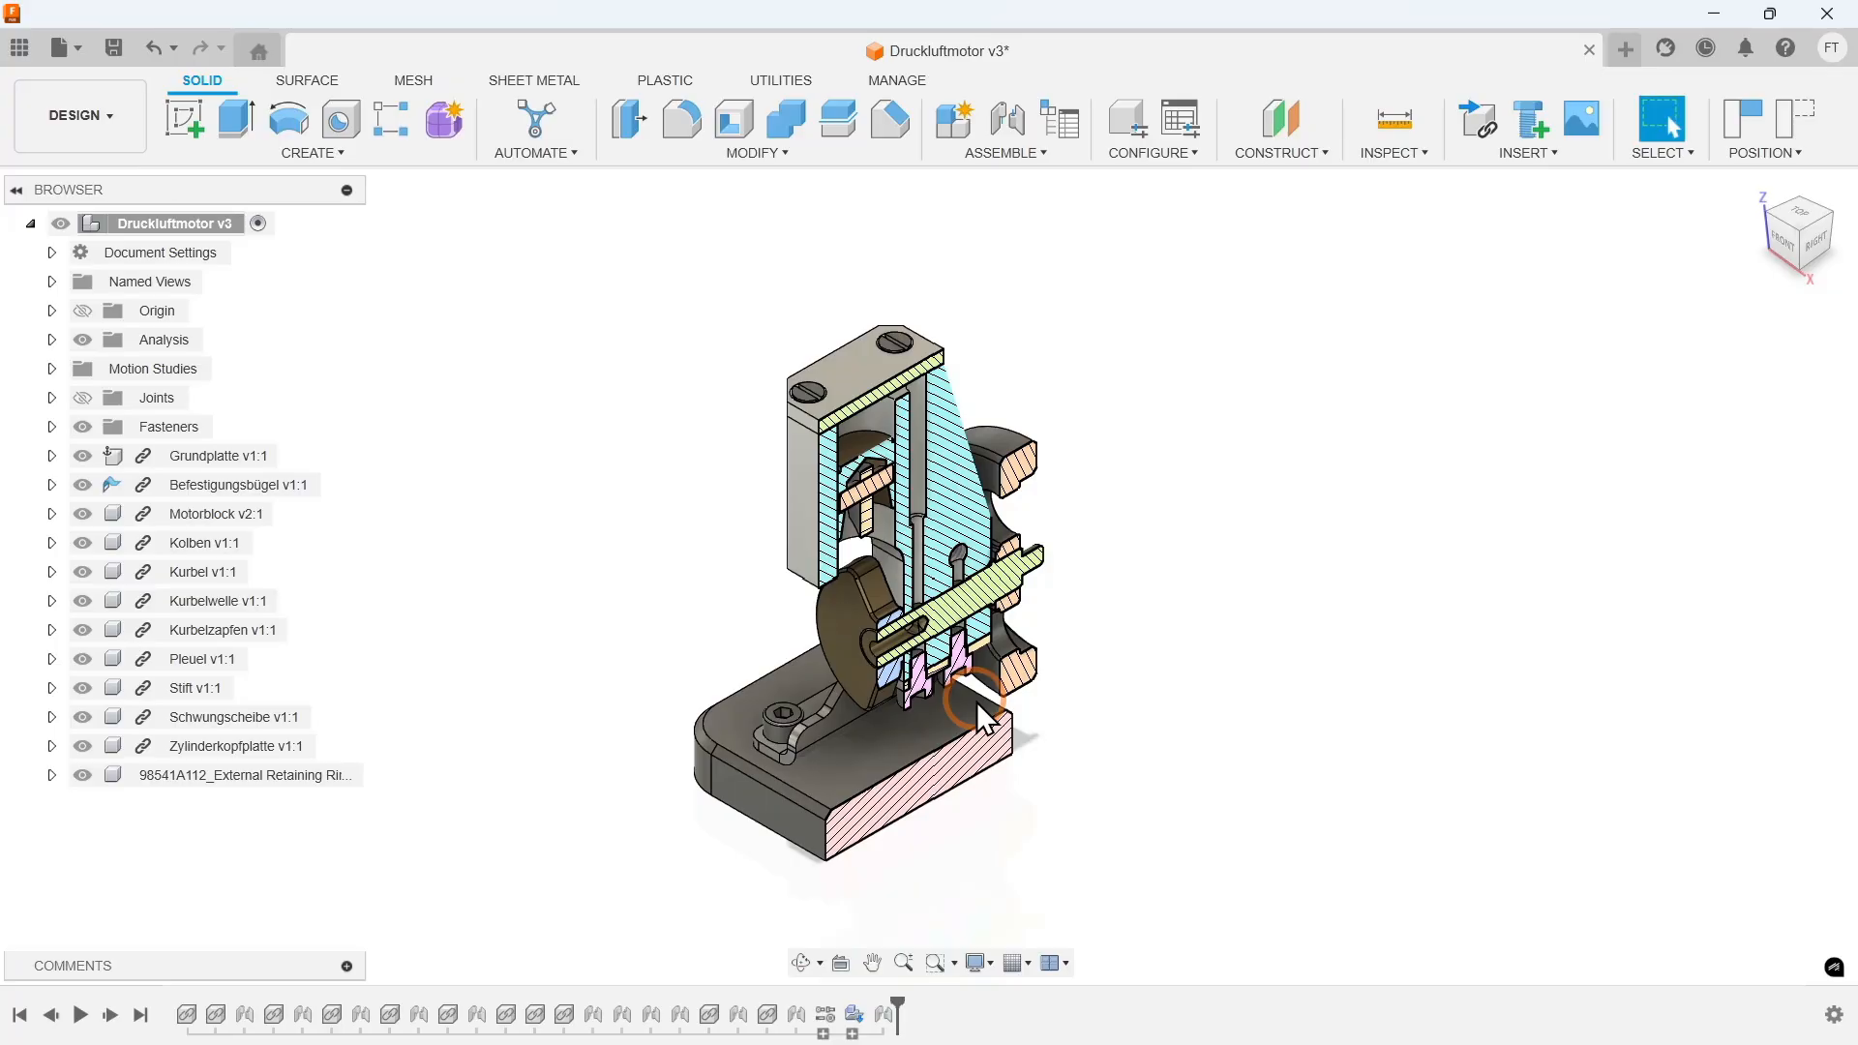
Open MotionStudy-1 for editing, play it in continuous loop mode to watch the sectioned mechanism, and stop the playback.
{"action": "left_click", "coordinate": [50, 367]}
{"action": "right_click", "coordinate": [139, 397]}
{"action": "left_click", "coordinate": [176, 444]}
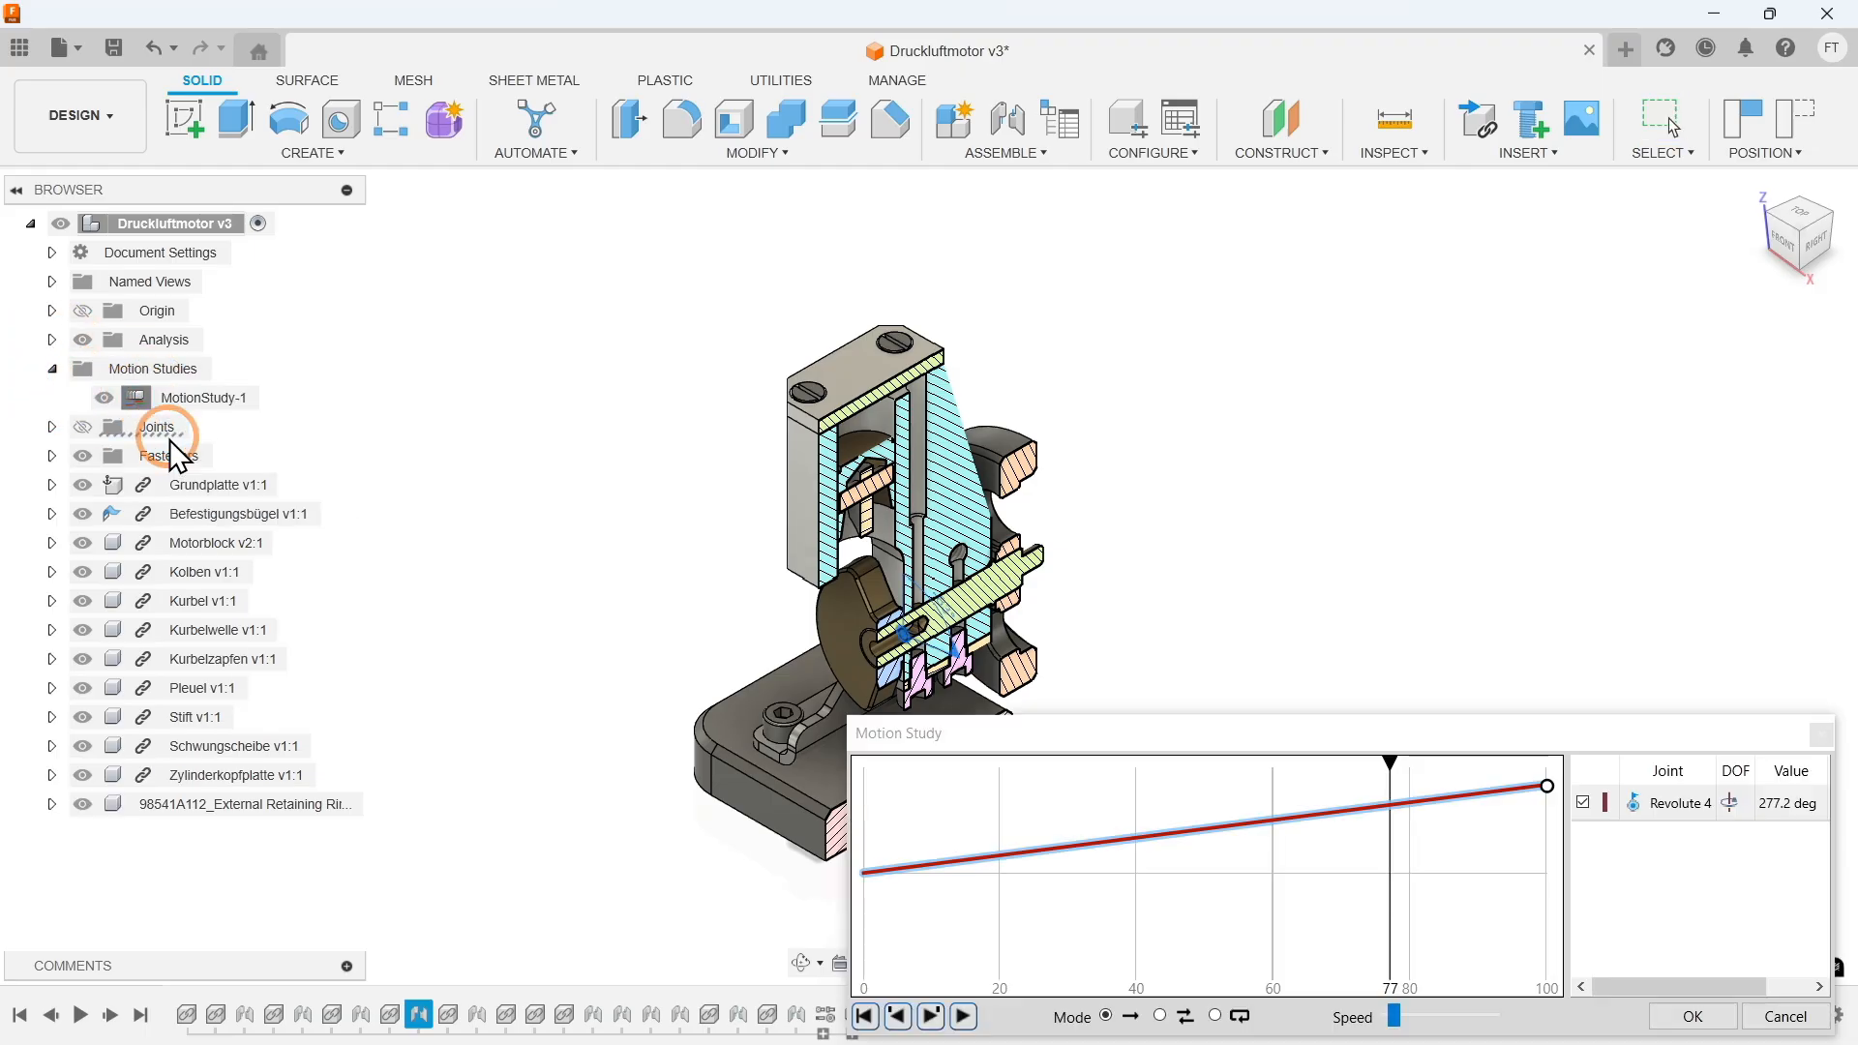
{"action": "left_click", "coordinate": [1215, 1016]}
{"action": "left_click", "coordinate": [963, 1016]}
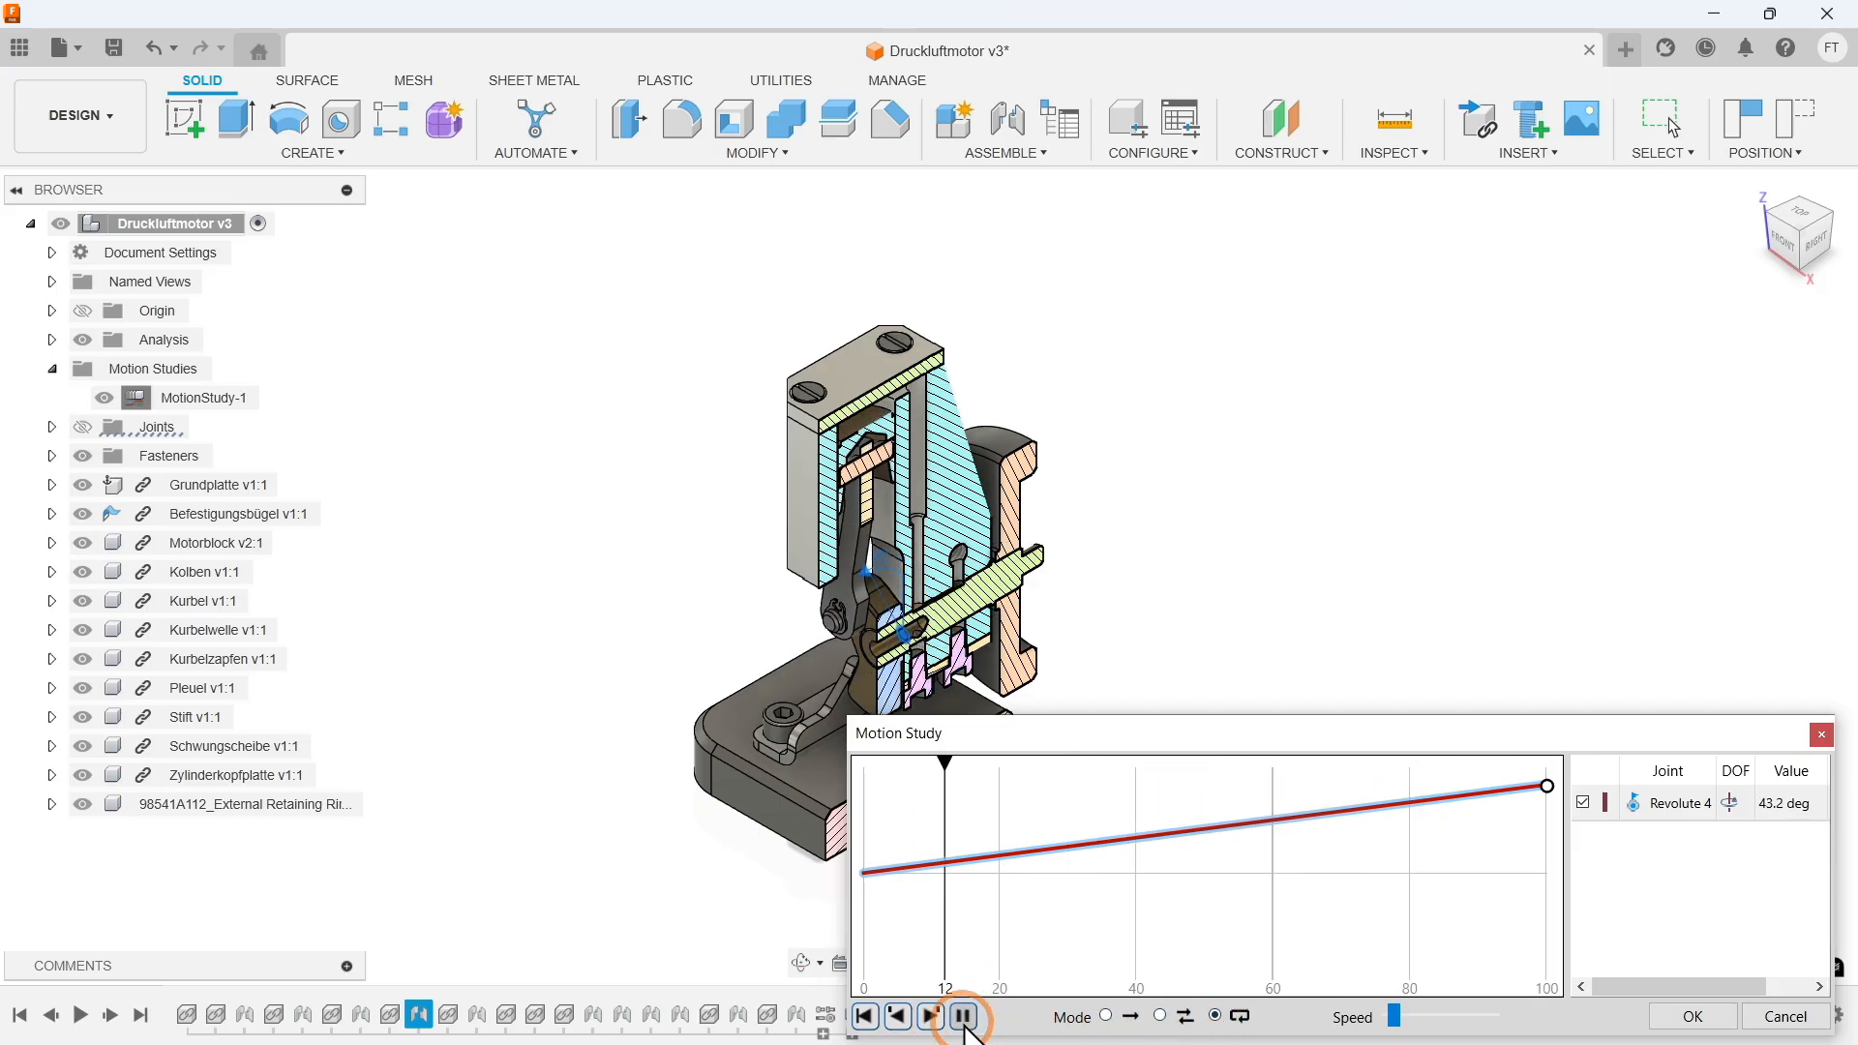
{"action": "left_click", "coordinate": [964, 1016]}
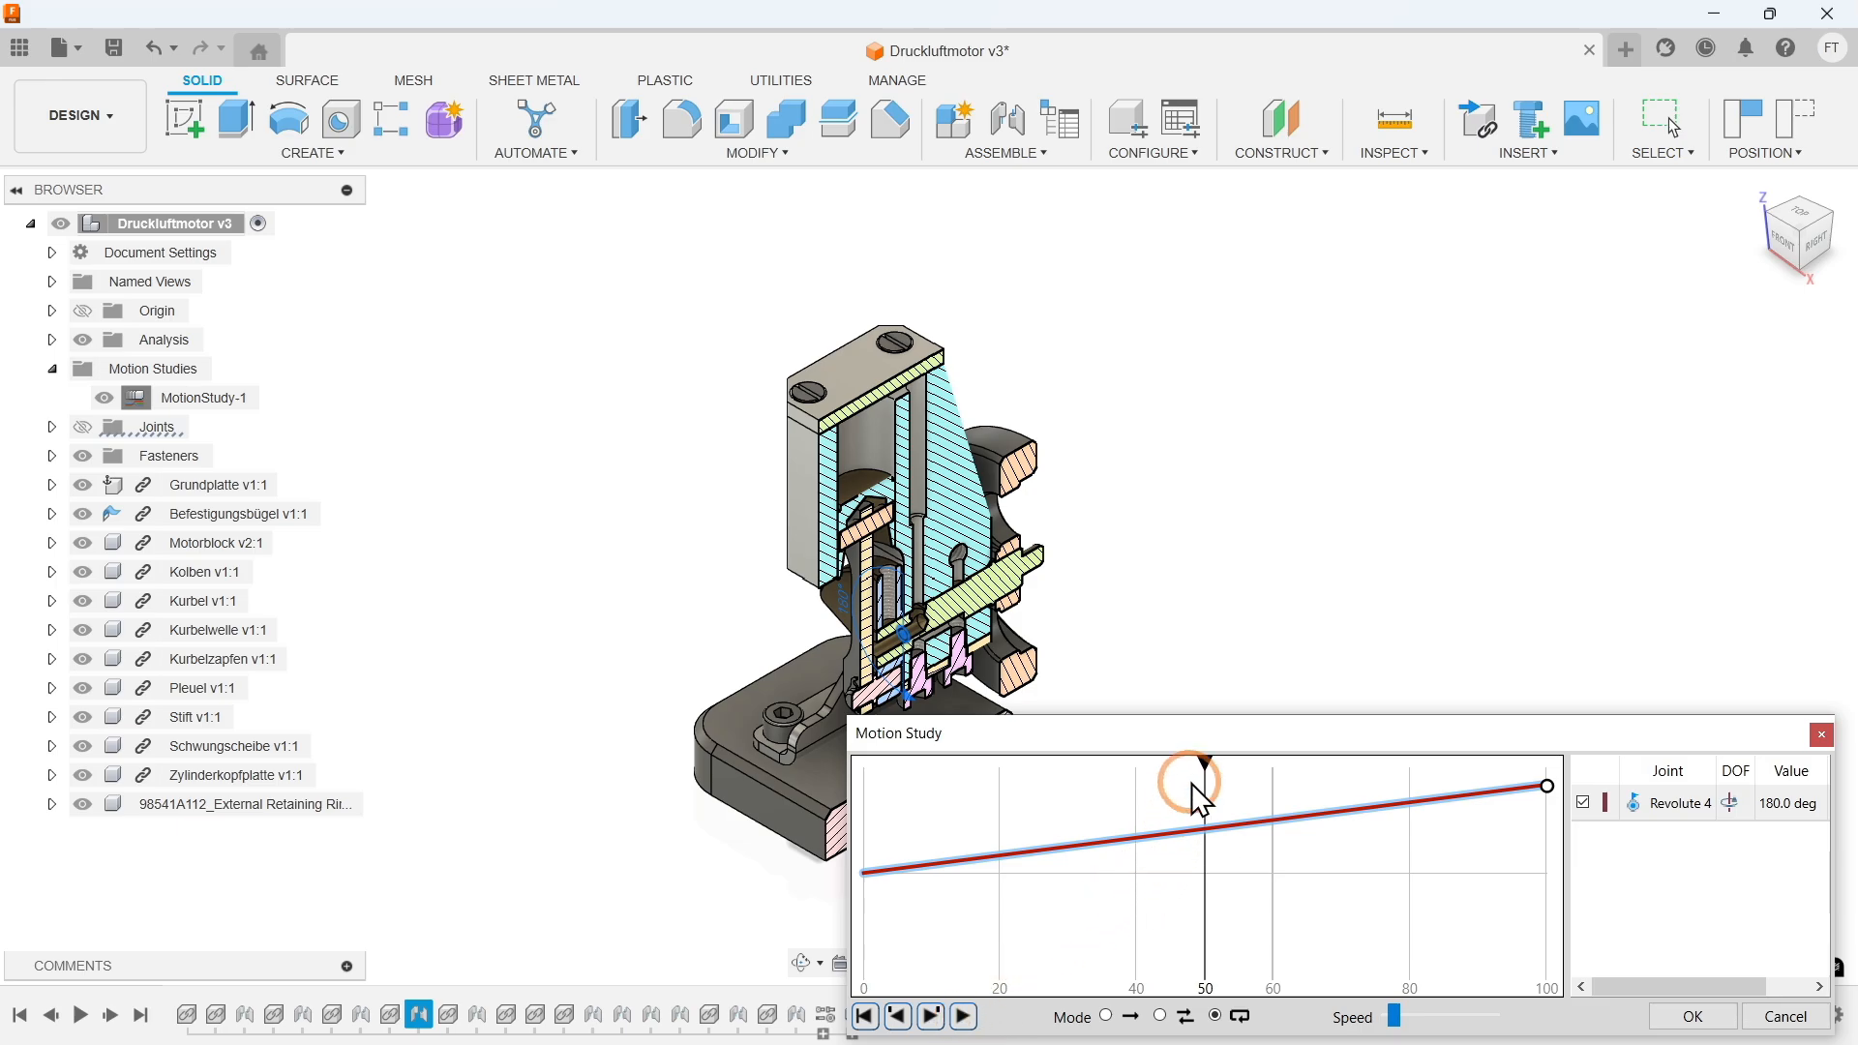
Set the motion study to step 0 and measure the distance between the Kolben's top face and the Zylinderkopfplatte's underside.
{"action": "left_click_drag", "start_coordinate": [1203, 758], "coordinate": [841, 760]}
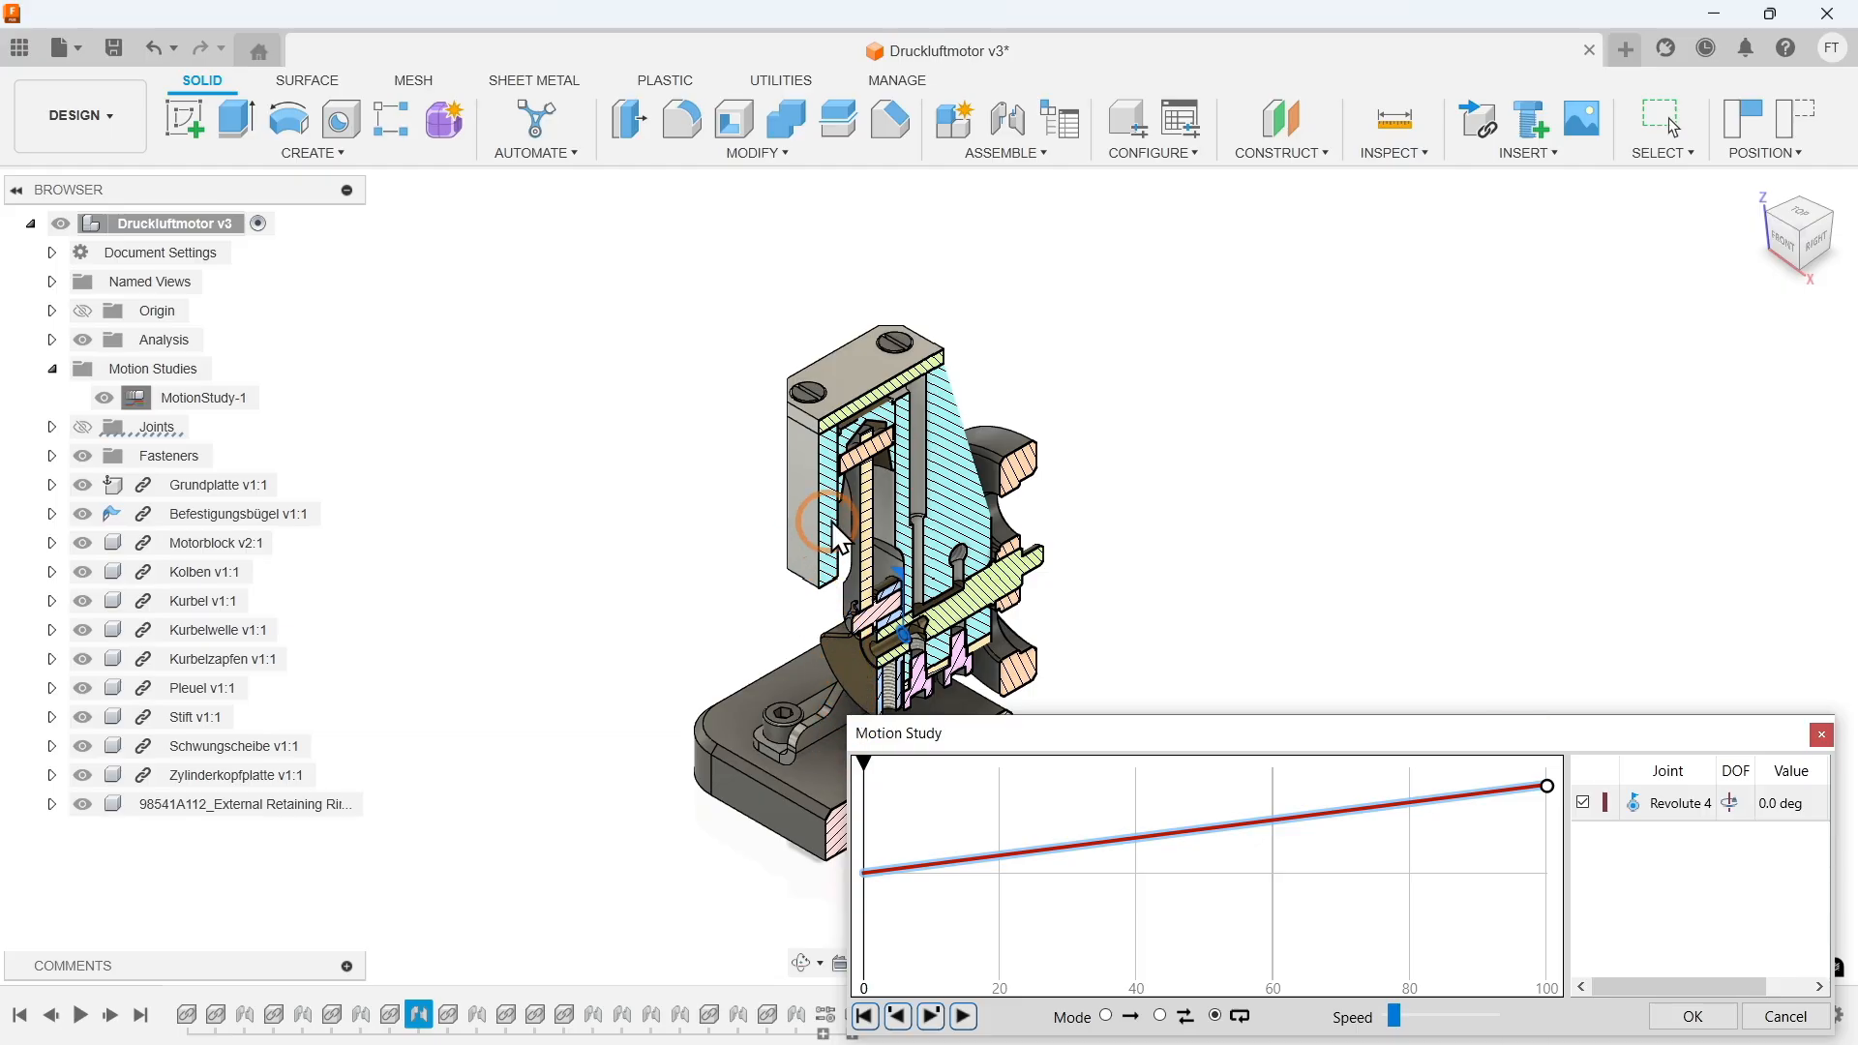
{"action": "scroll", "coordinate": [850, 469], "scroll_direction": "up", "scroll_amount": 3}
{"action": "scroll", "coordinate": [849, 470], "scroll_direction": "up", "scroll_amount": 2}
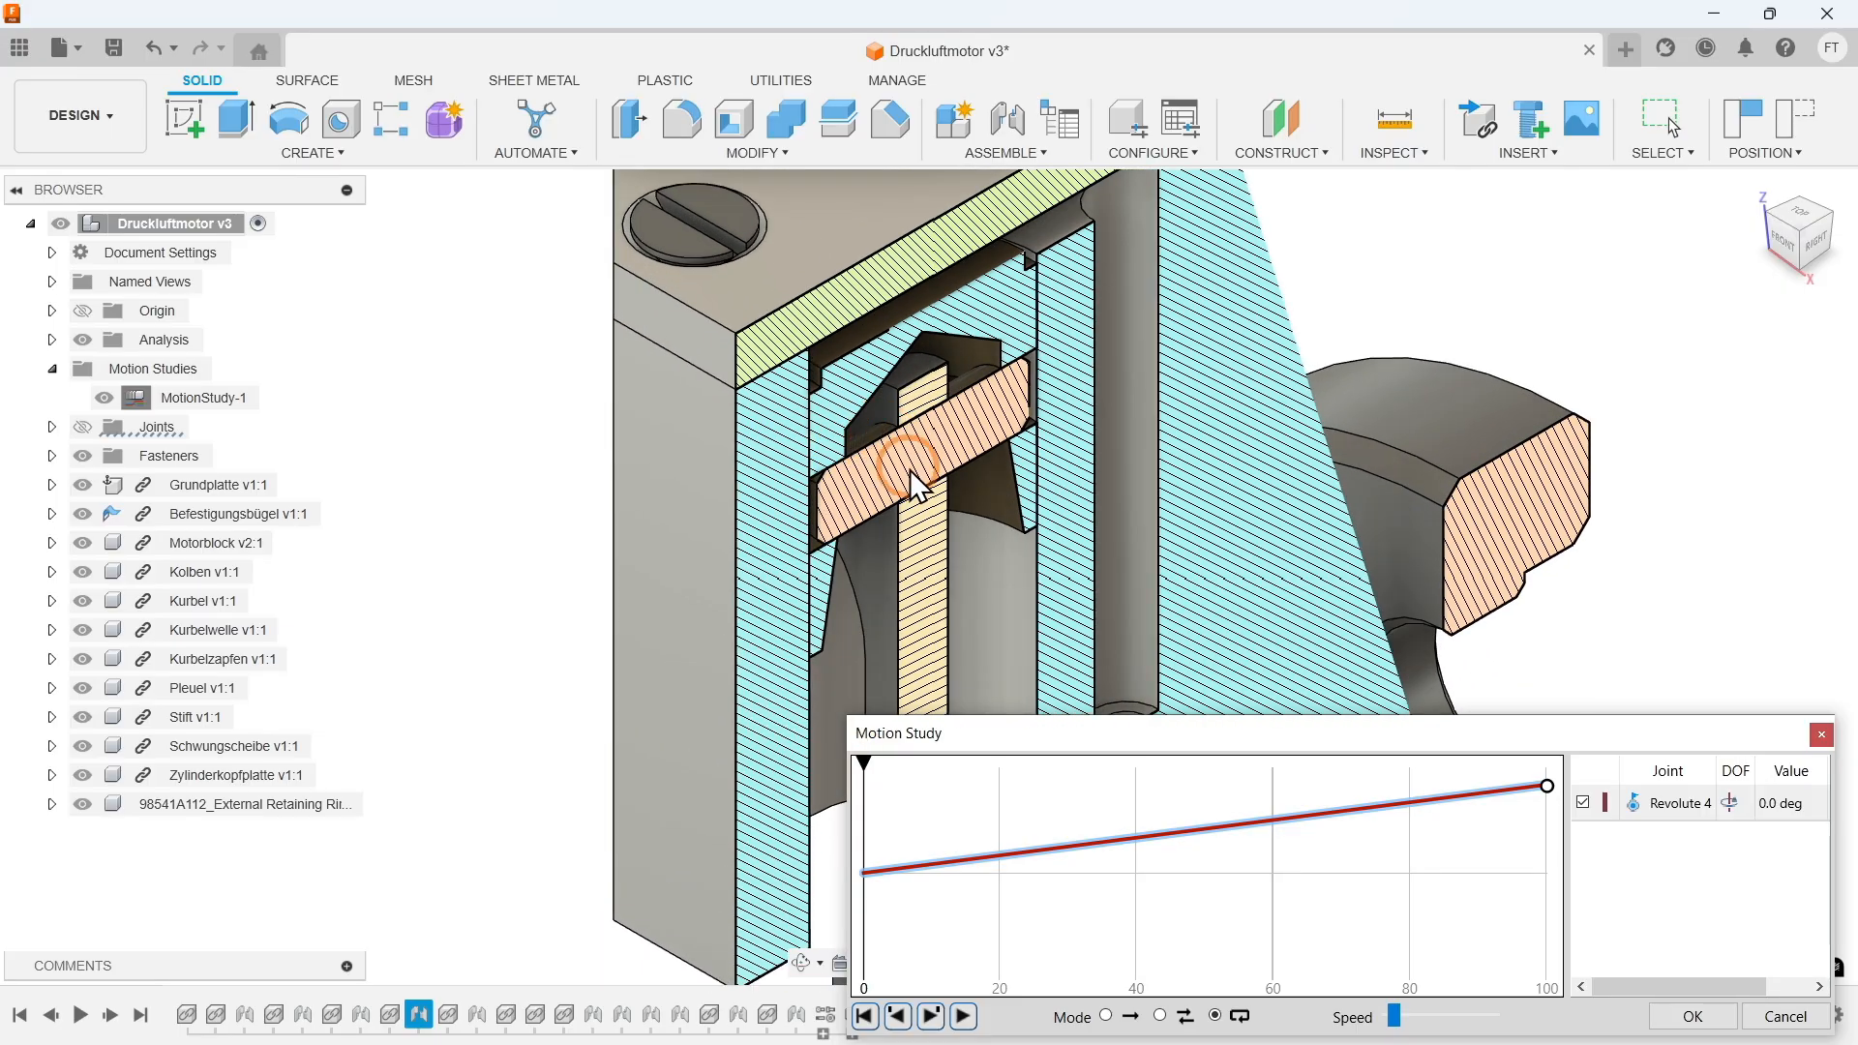
{"action": "middle_click_drag", "start_coordinate": [920, 543], "coordinate": [924, 638]}
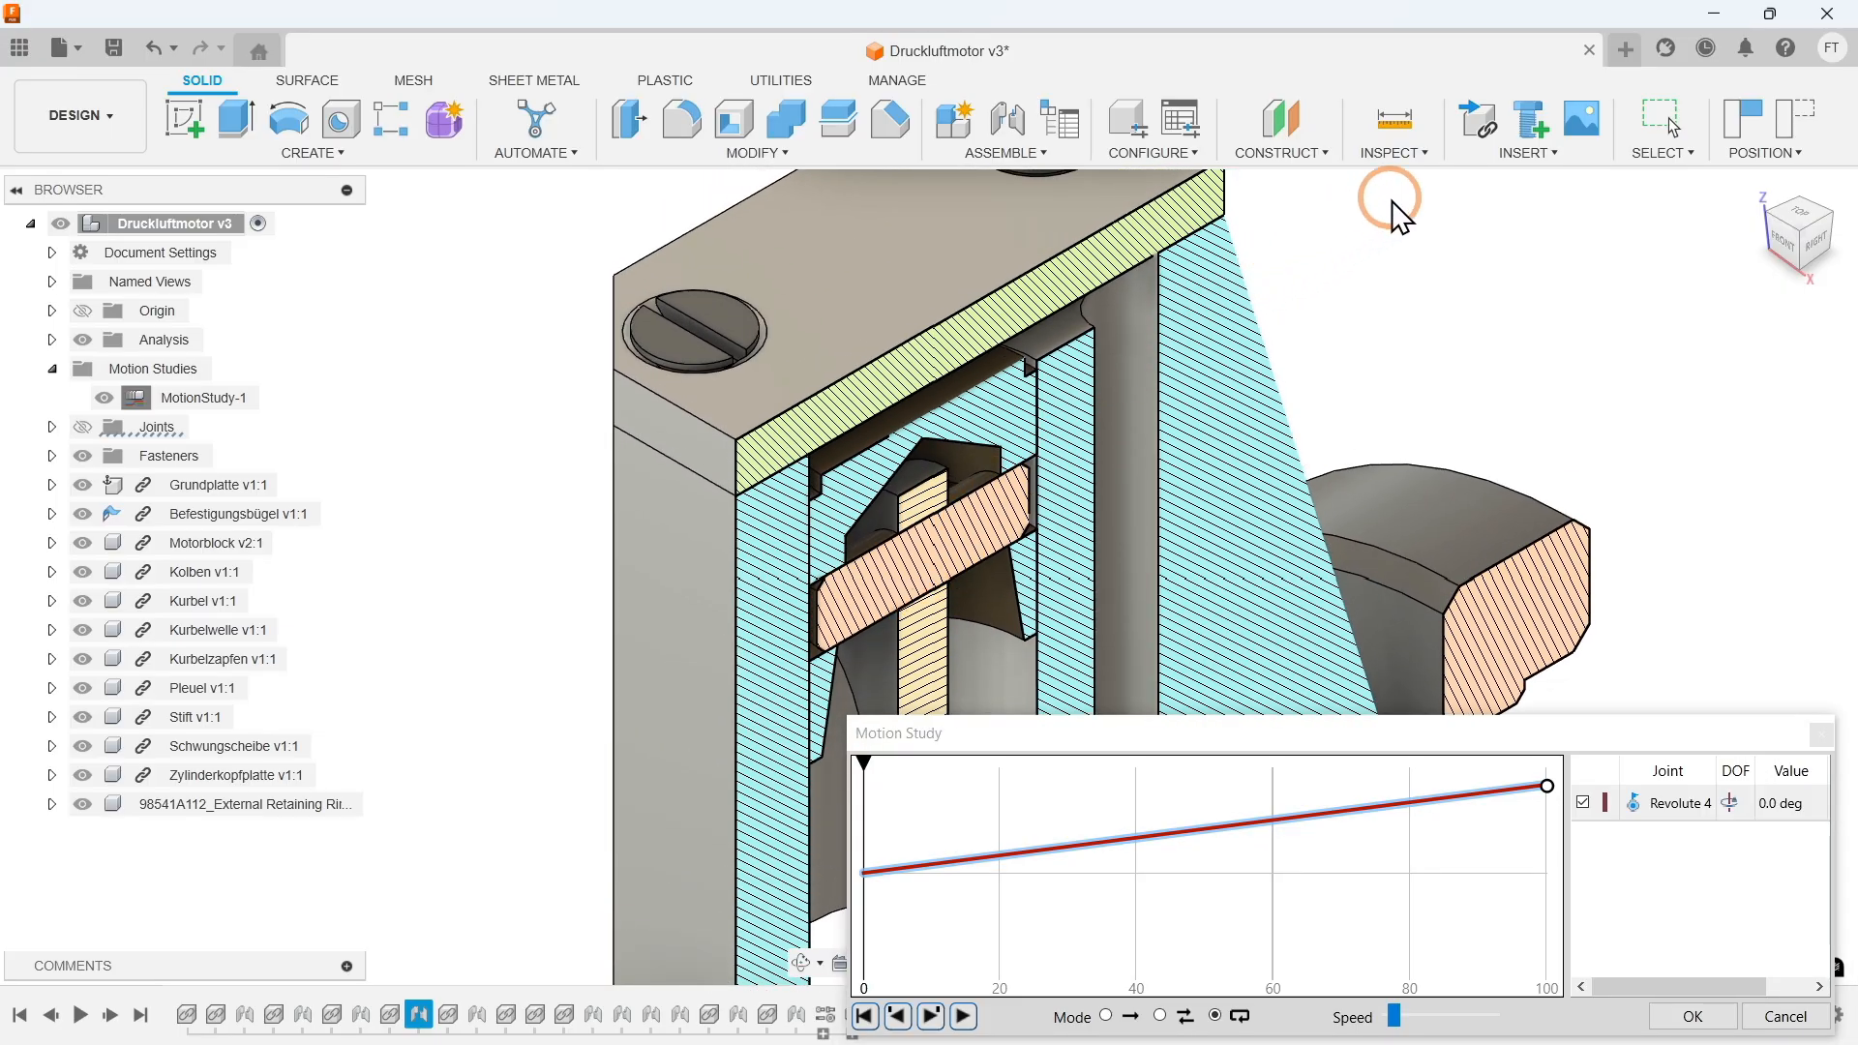
{"action": "left_click", "coordinate": [1413, 155]}
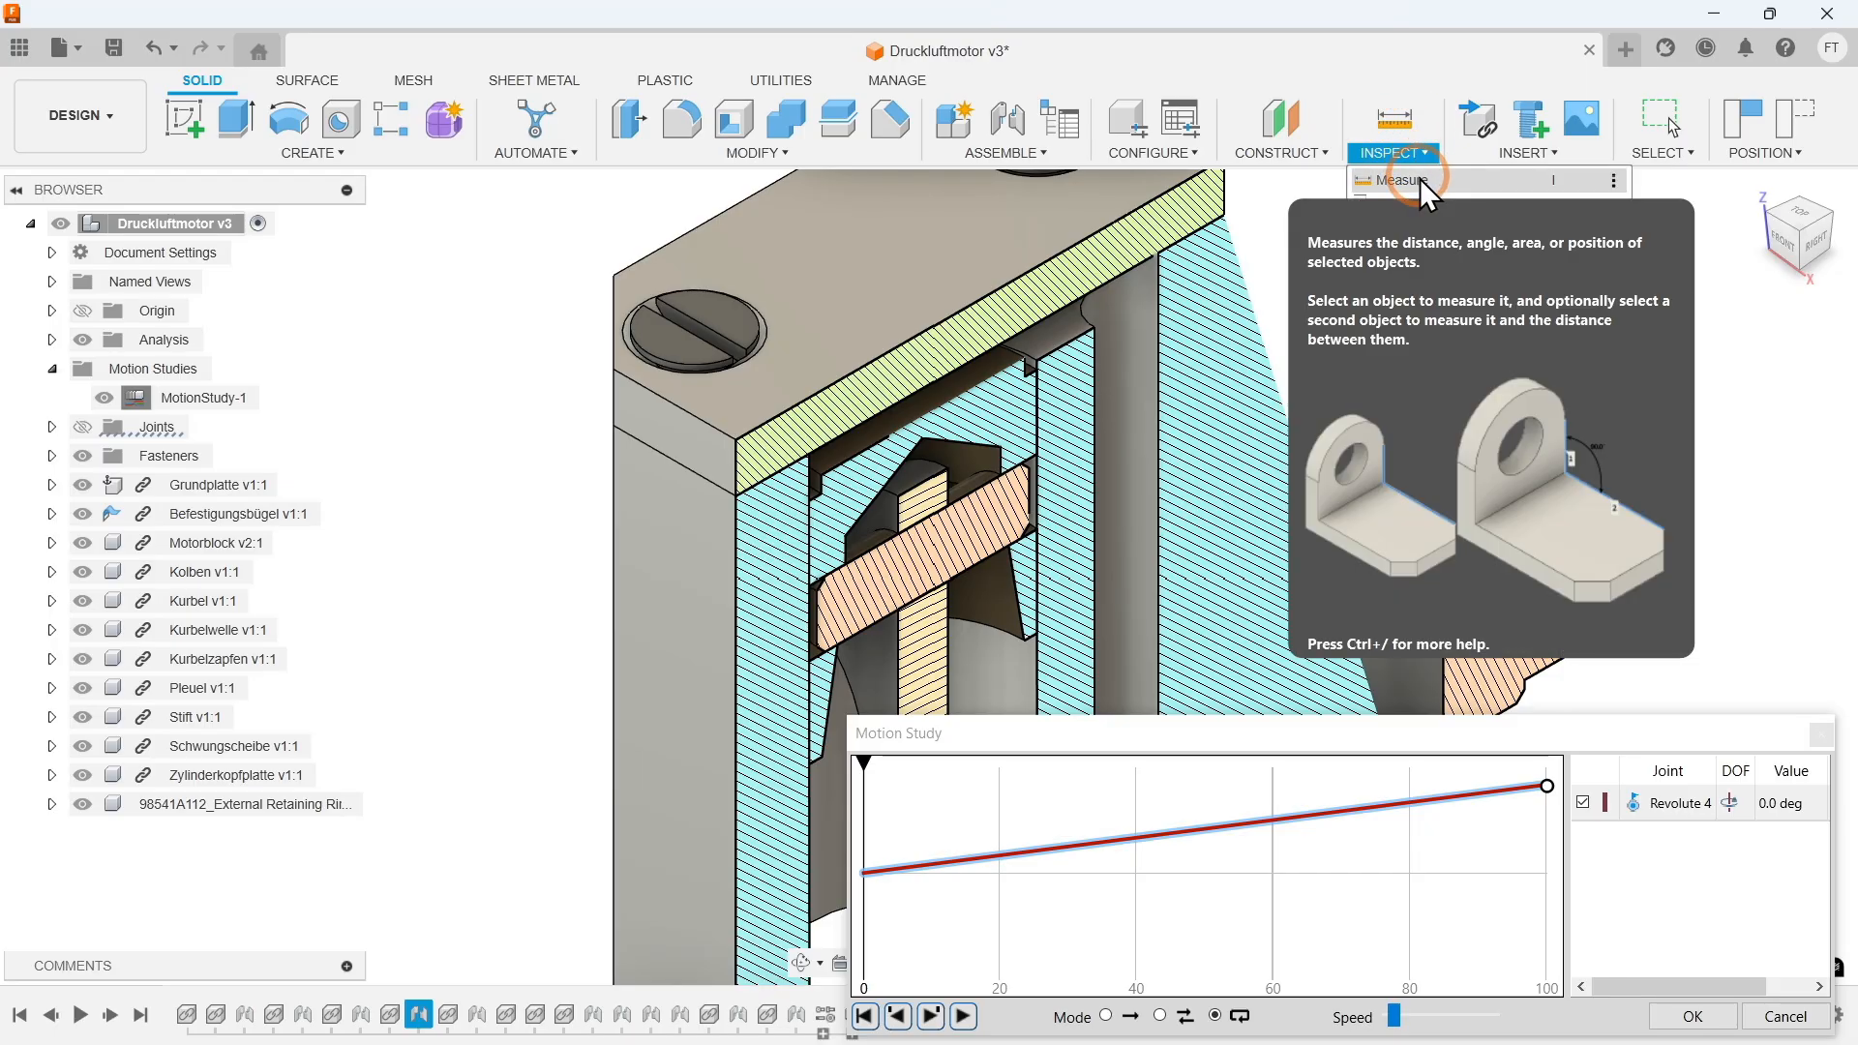
{"action": "left_click", "coordinate": [1418, 179]}
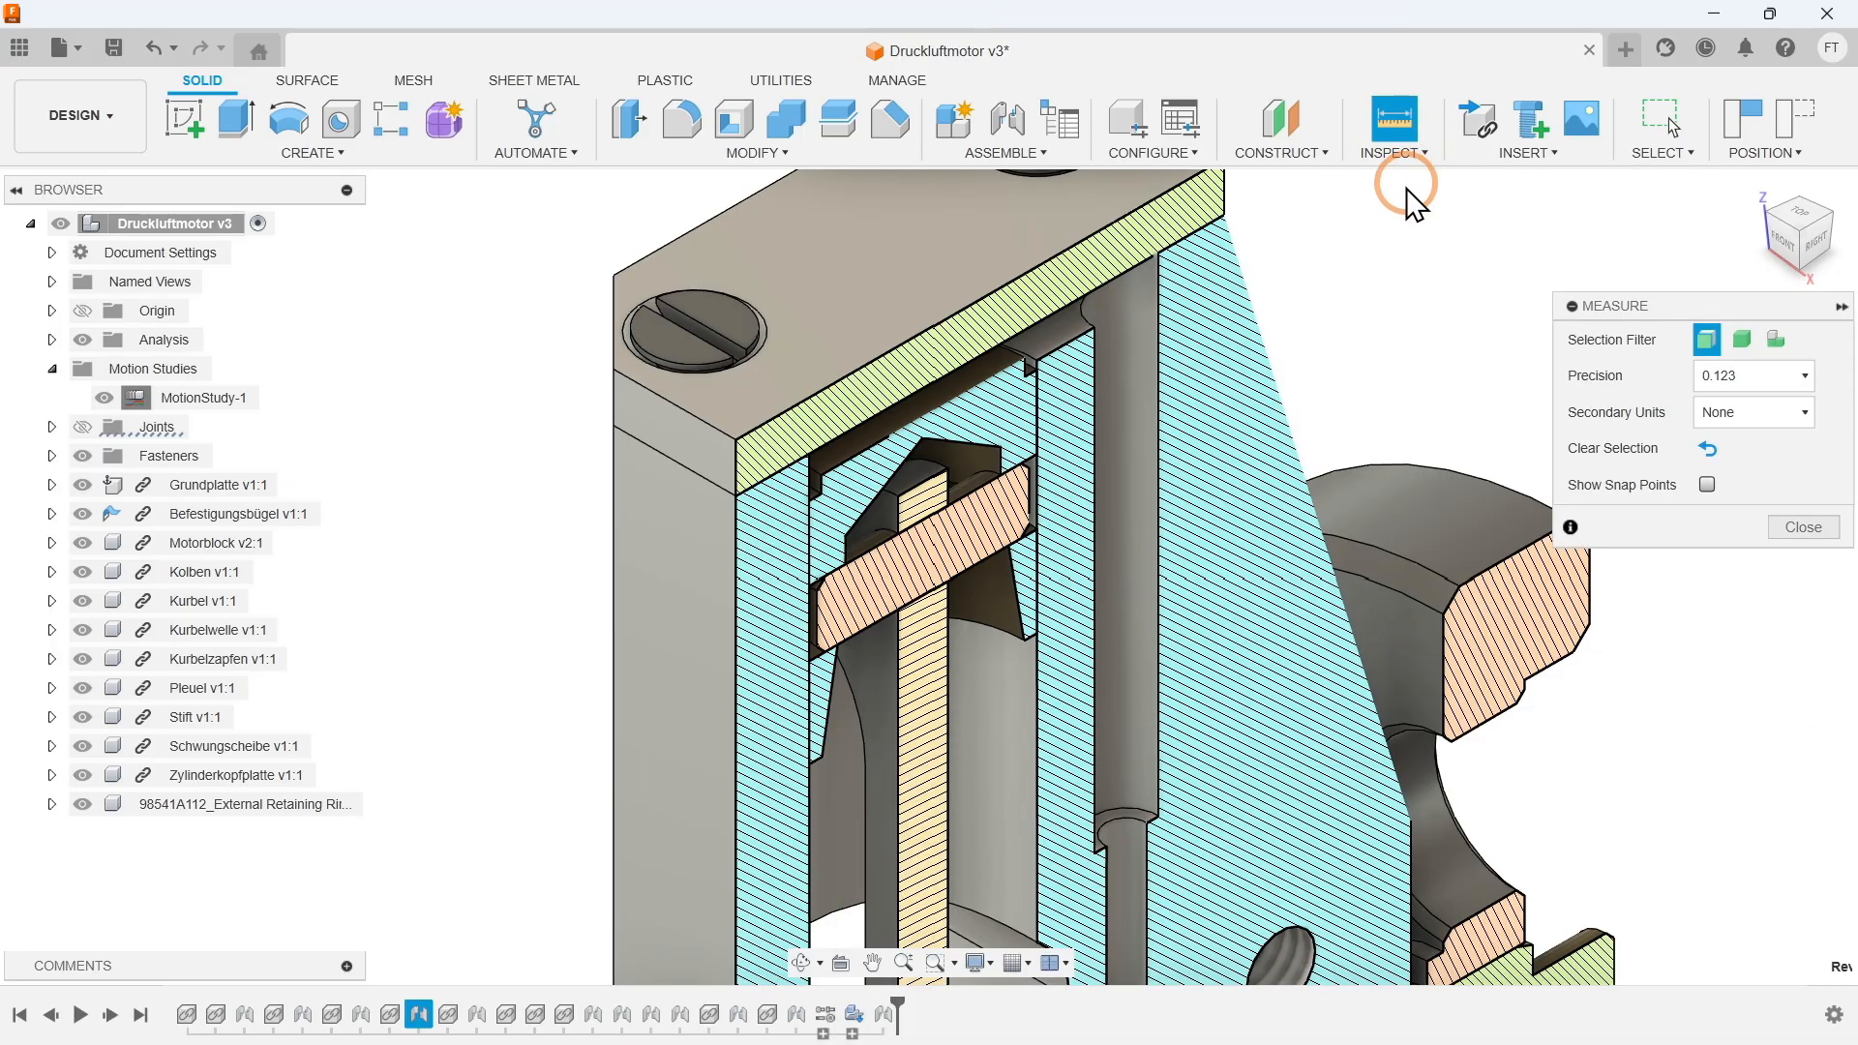
{"action": "left_click", "coordinate": [963, 387]}
{"action": "middle_click_drag", "start_coordinate": [979, 469], "coordinate": [970, 332], "text": "shift"}
{"action": "left_click", "coordinate": [968, 318]}
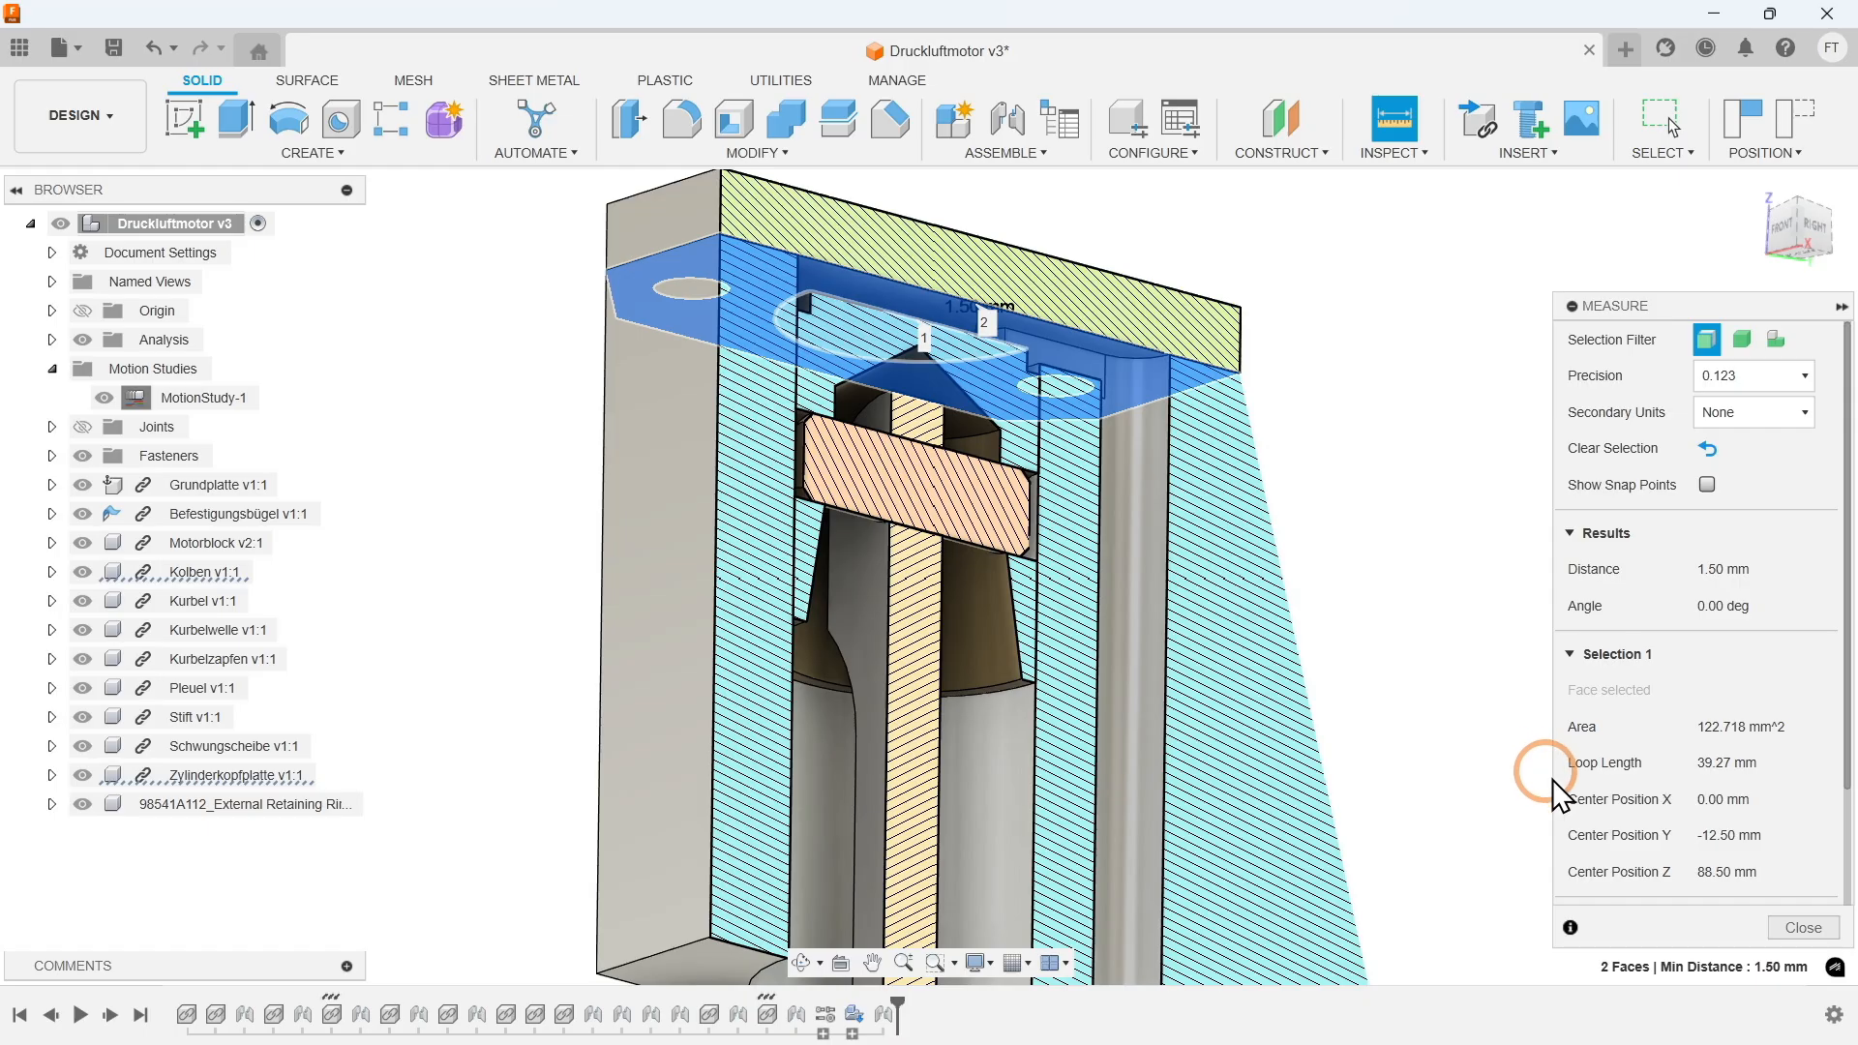
{"action": "left_click", "coordinate": [1790, 925]}
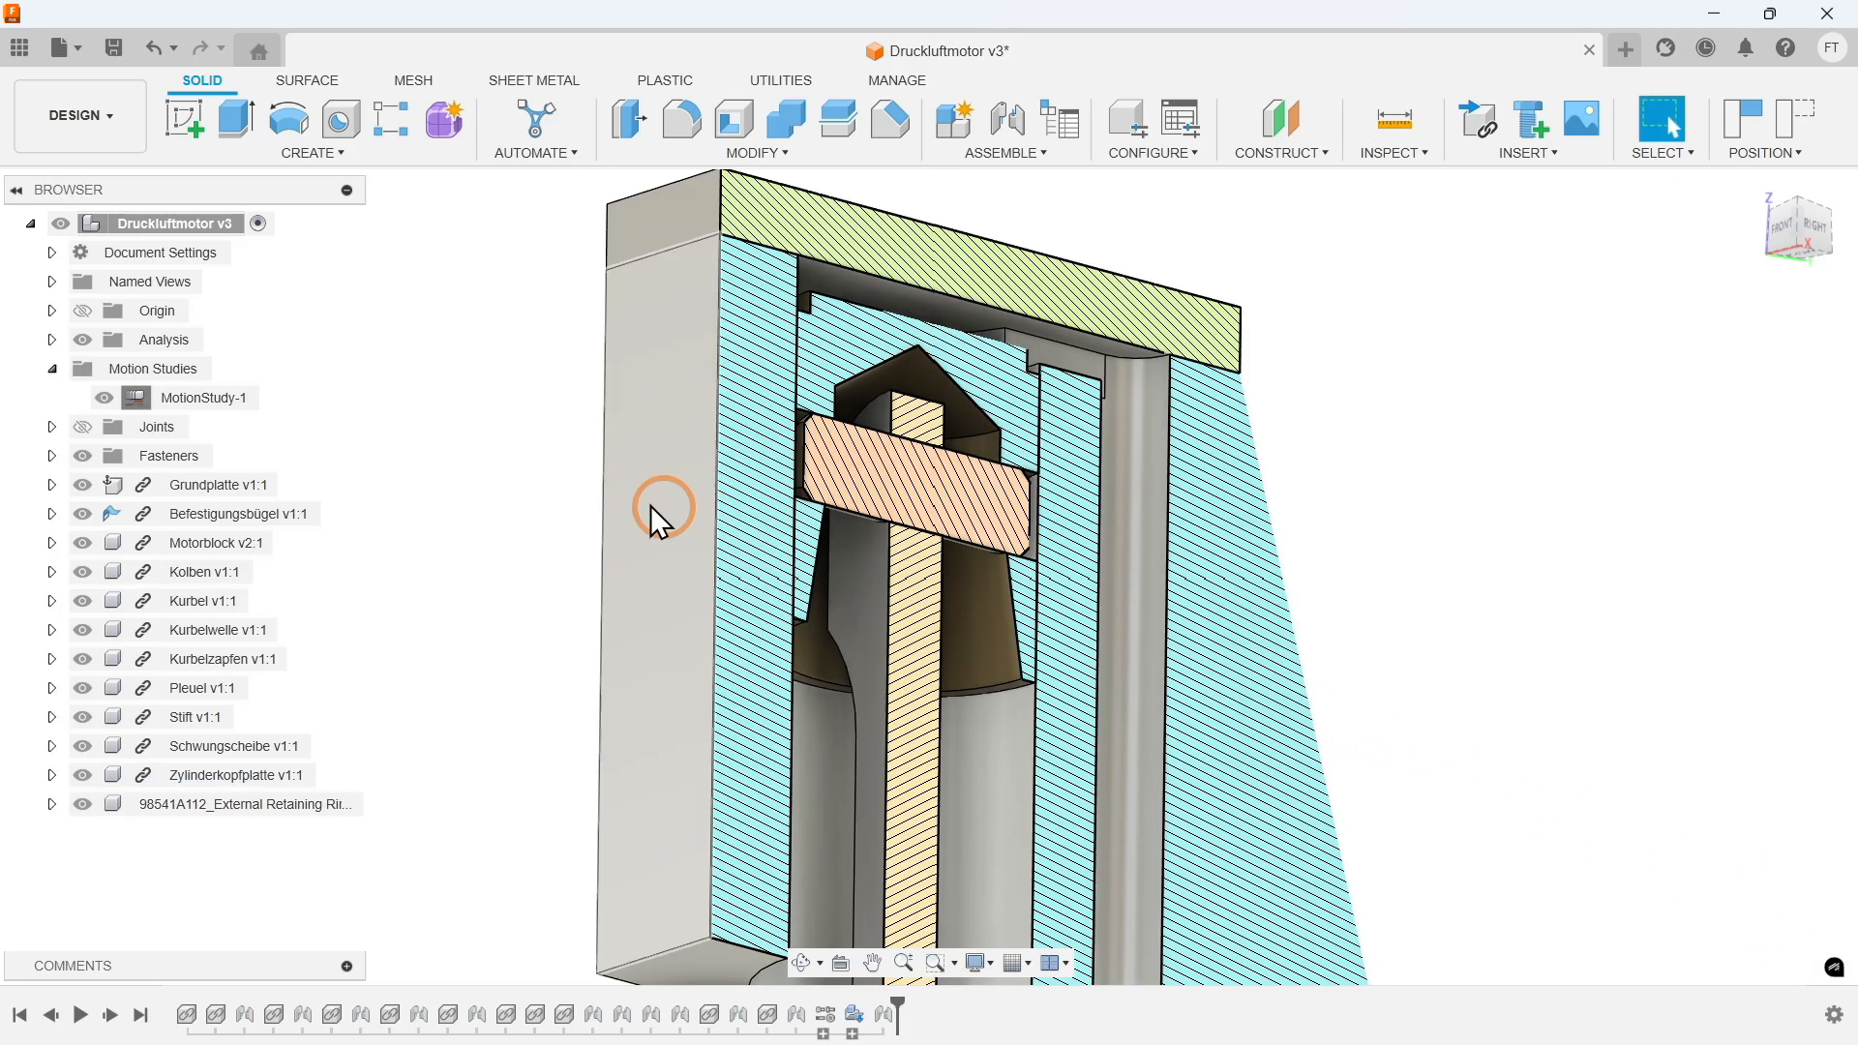
Reopen MotionStudy-1, set it to step 50, and measure the distance from the Zylinderkopfplatte's underside to the Kolben's top face.
{"action": "right_click", "coordinate": [201, 408]}
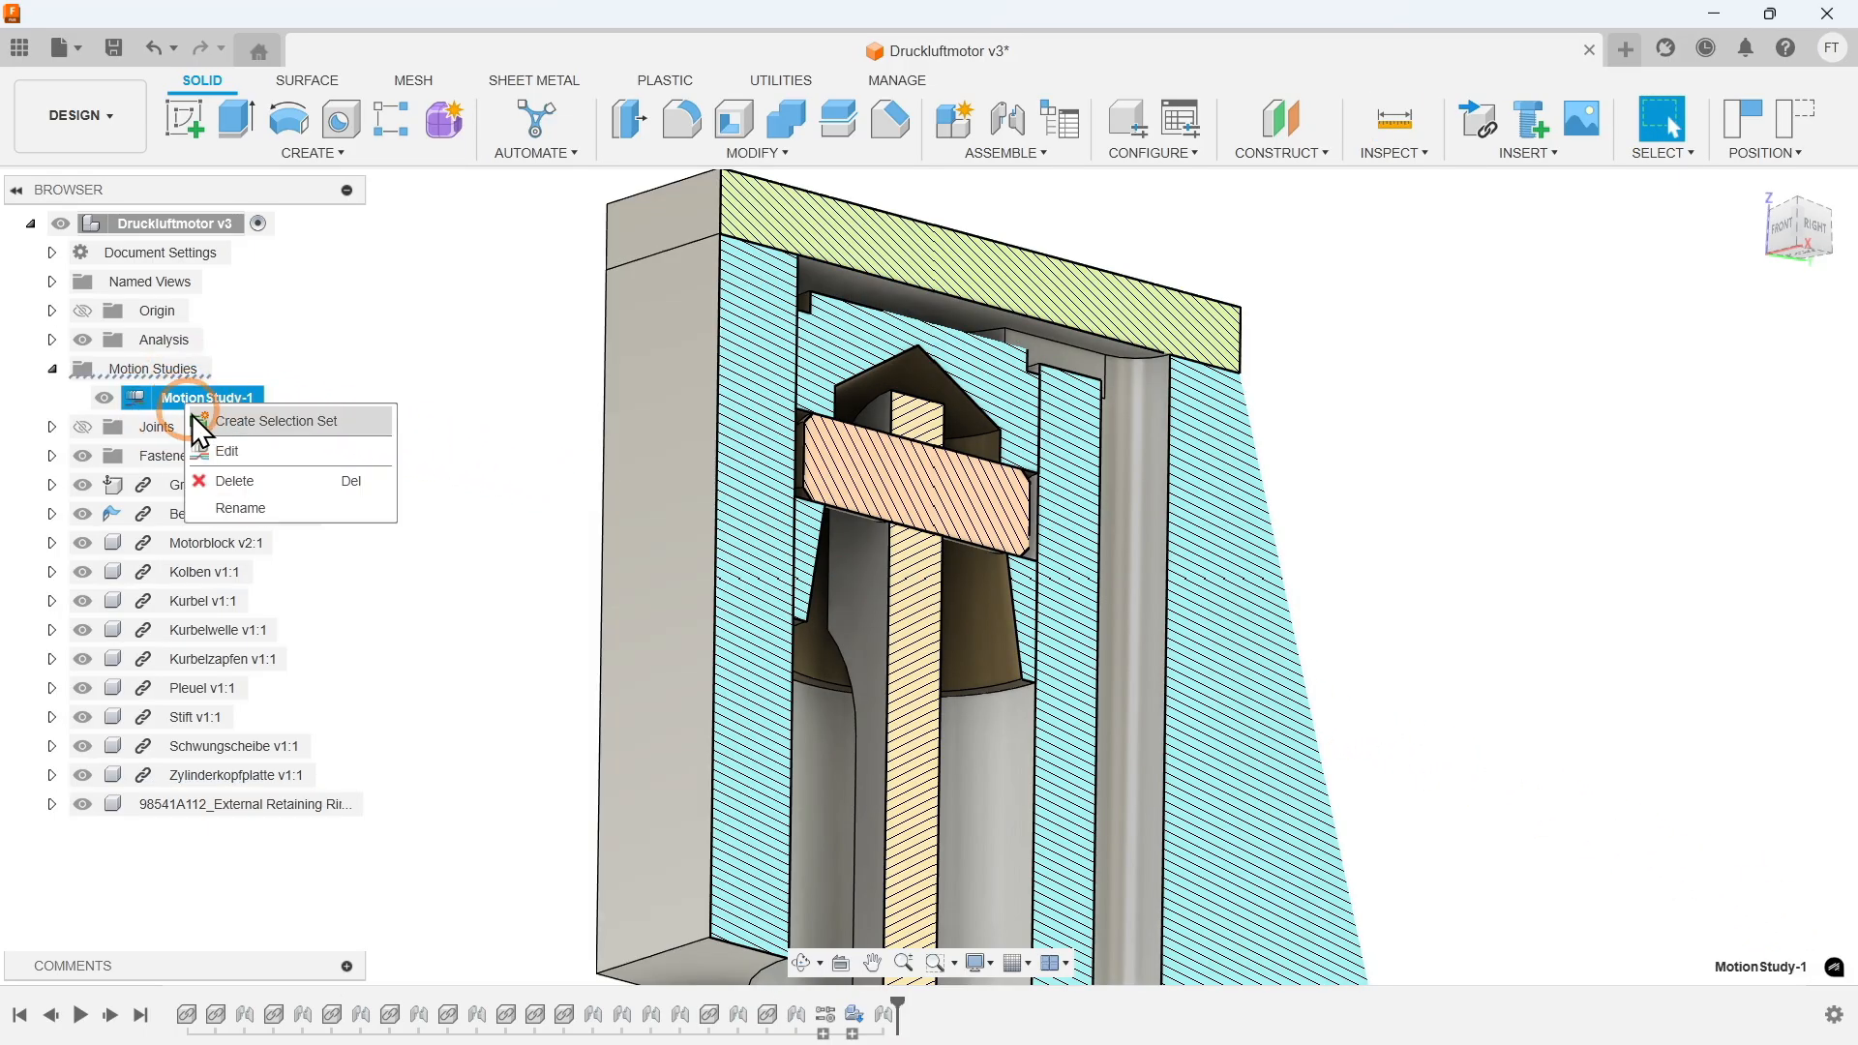
{"action": "left_click", "coordinate": [242, 451]}
{"action": "left_click", "coordinate": [1388, 759]}
{"action": "left_click_drag", "start_coordinate": [1389, 760], "coordinate": [1205, 770]}
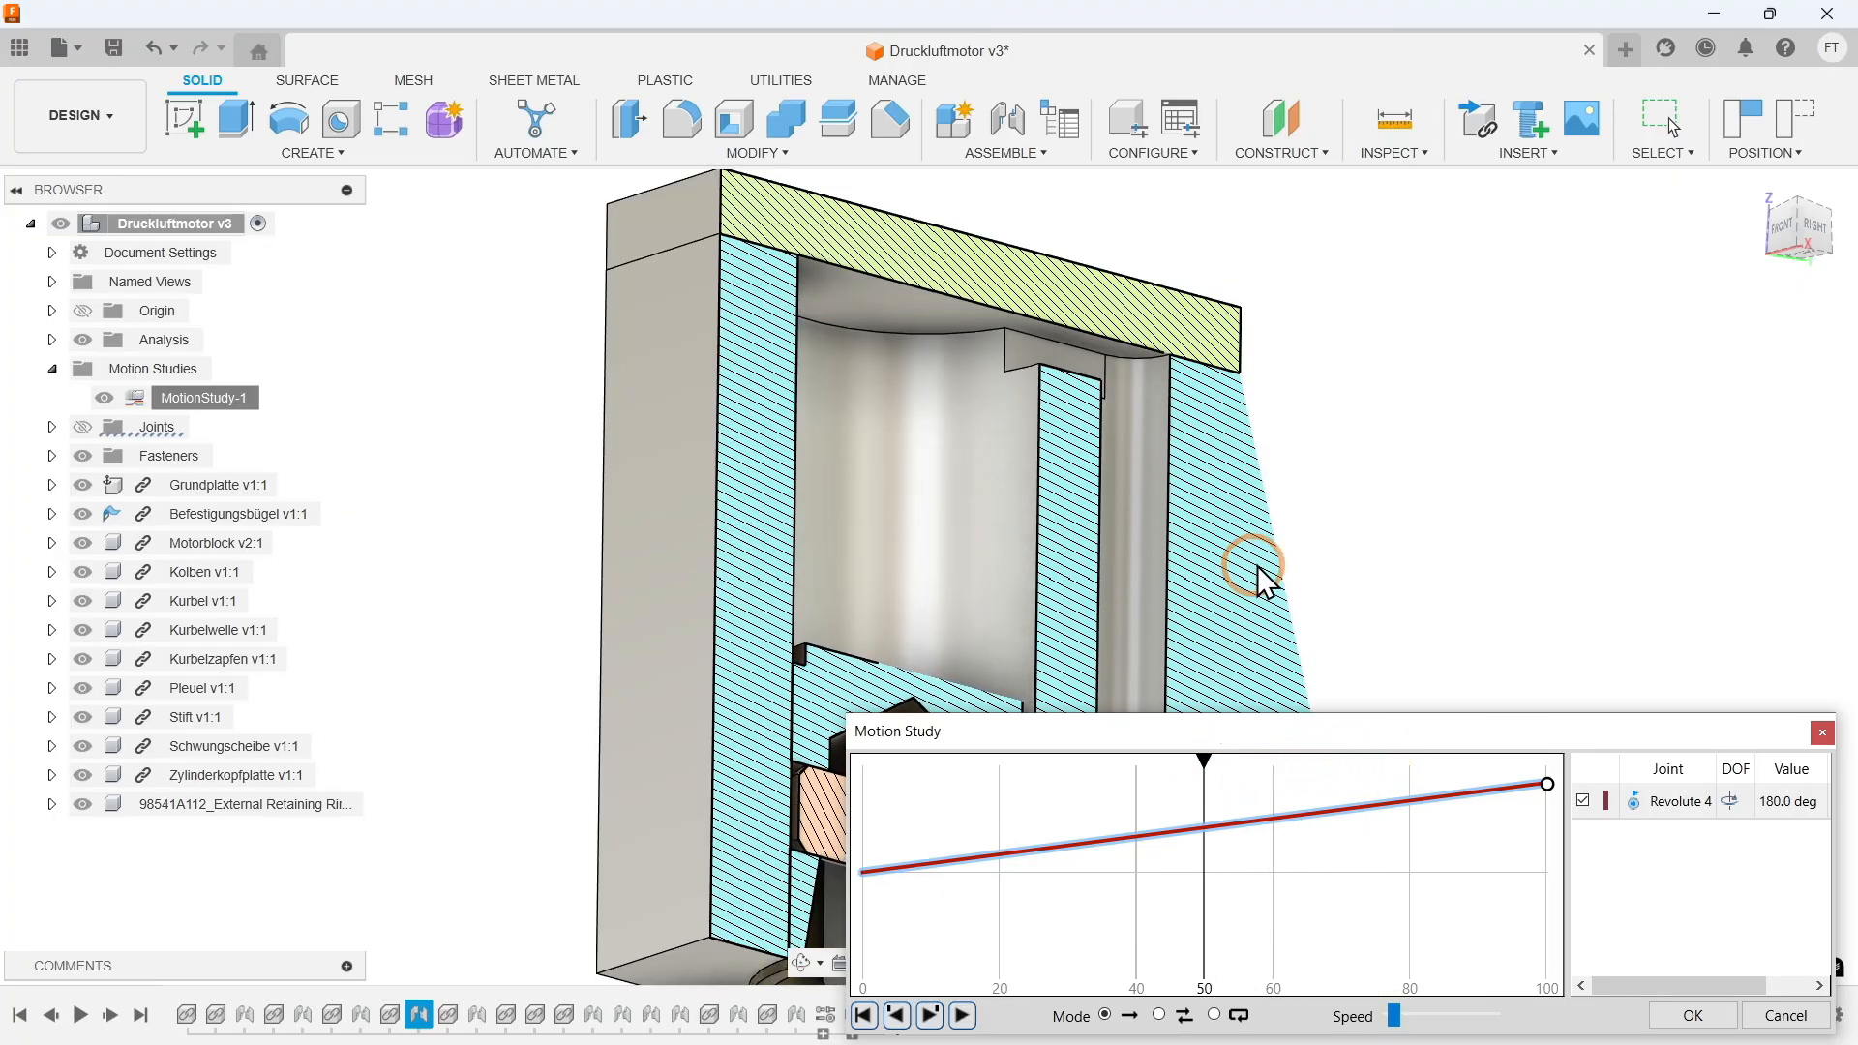
{"action": "left_click", "coordinate": [1397, 159]}
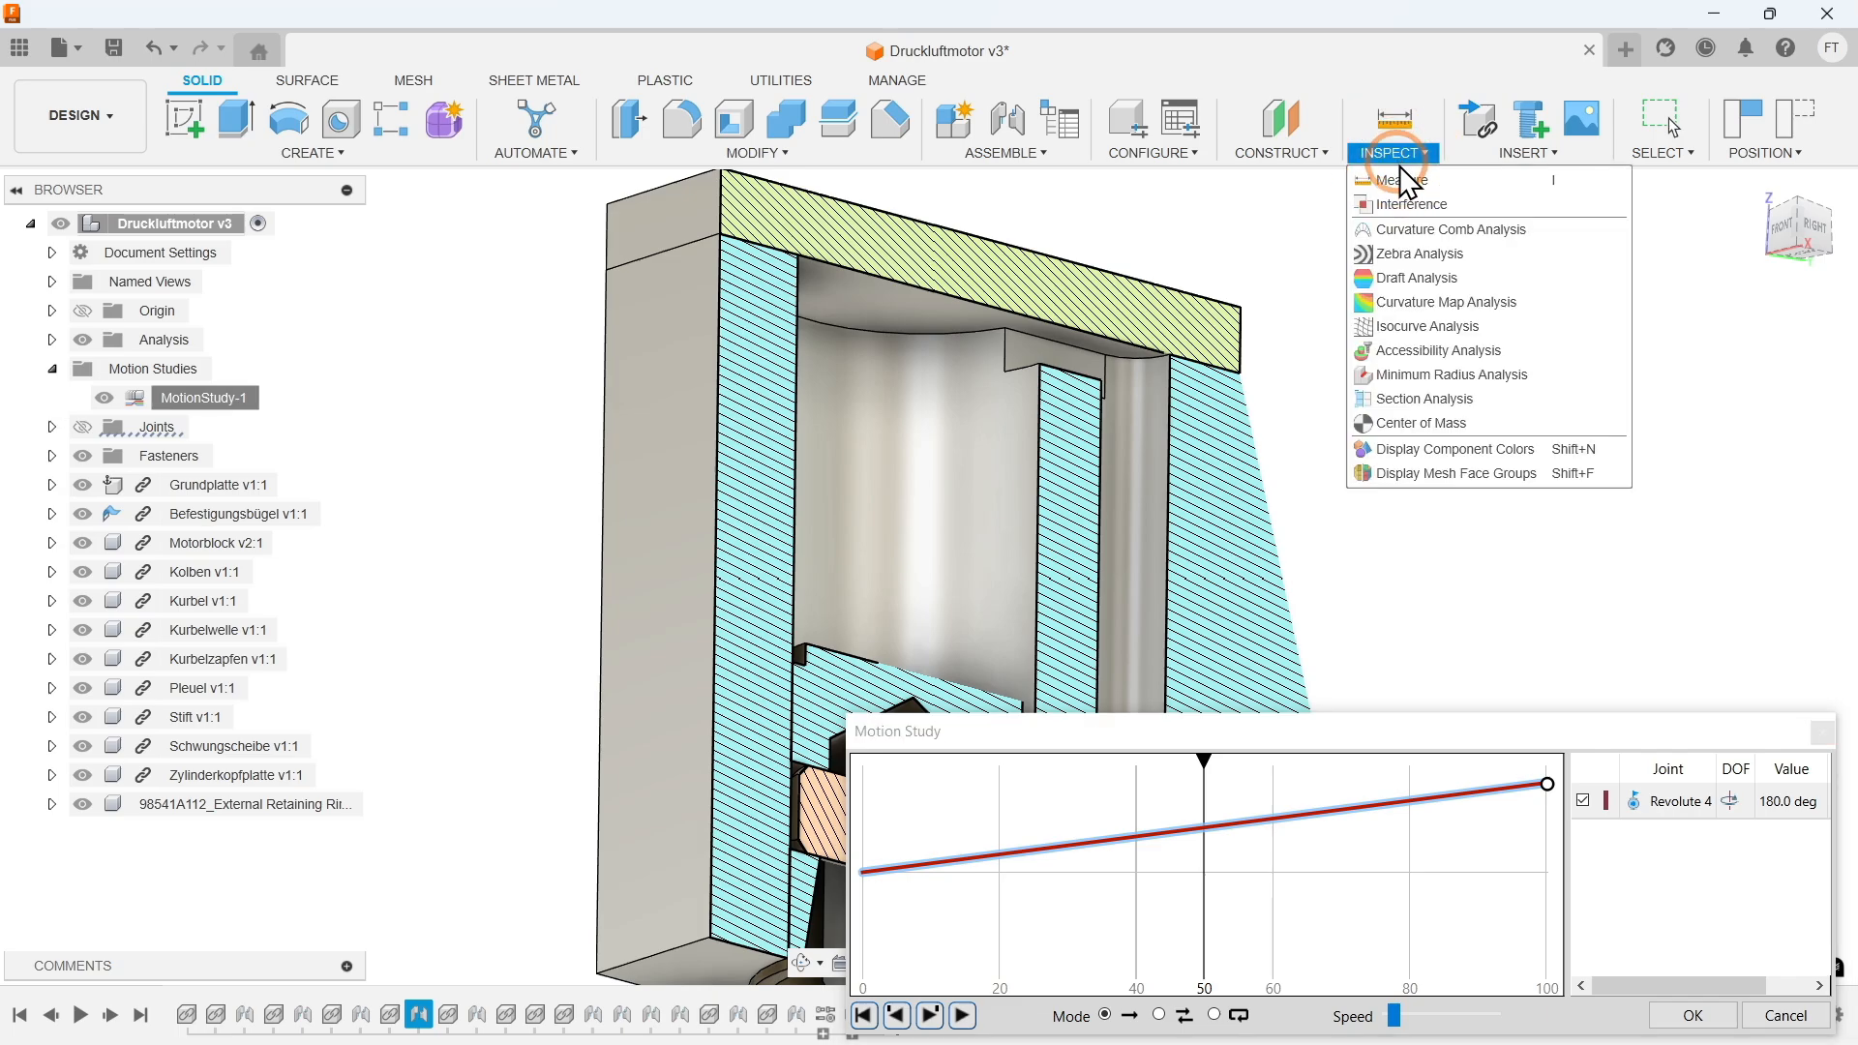
{"action": "left_click", "coordinate": [1403, 180]}
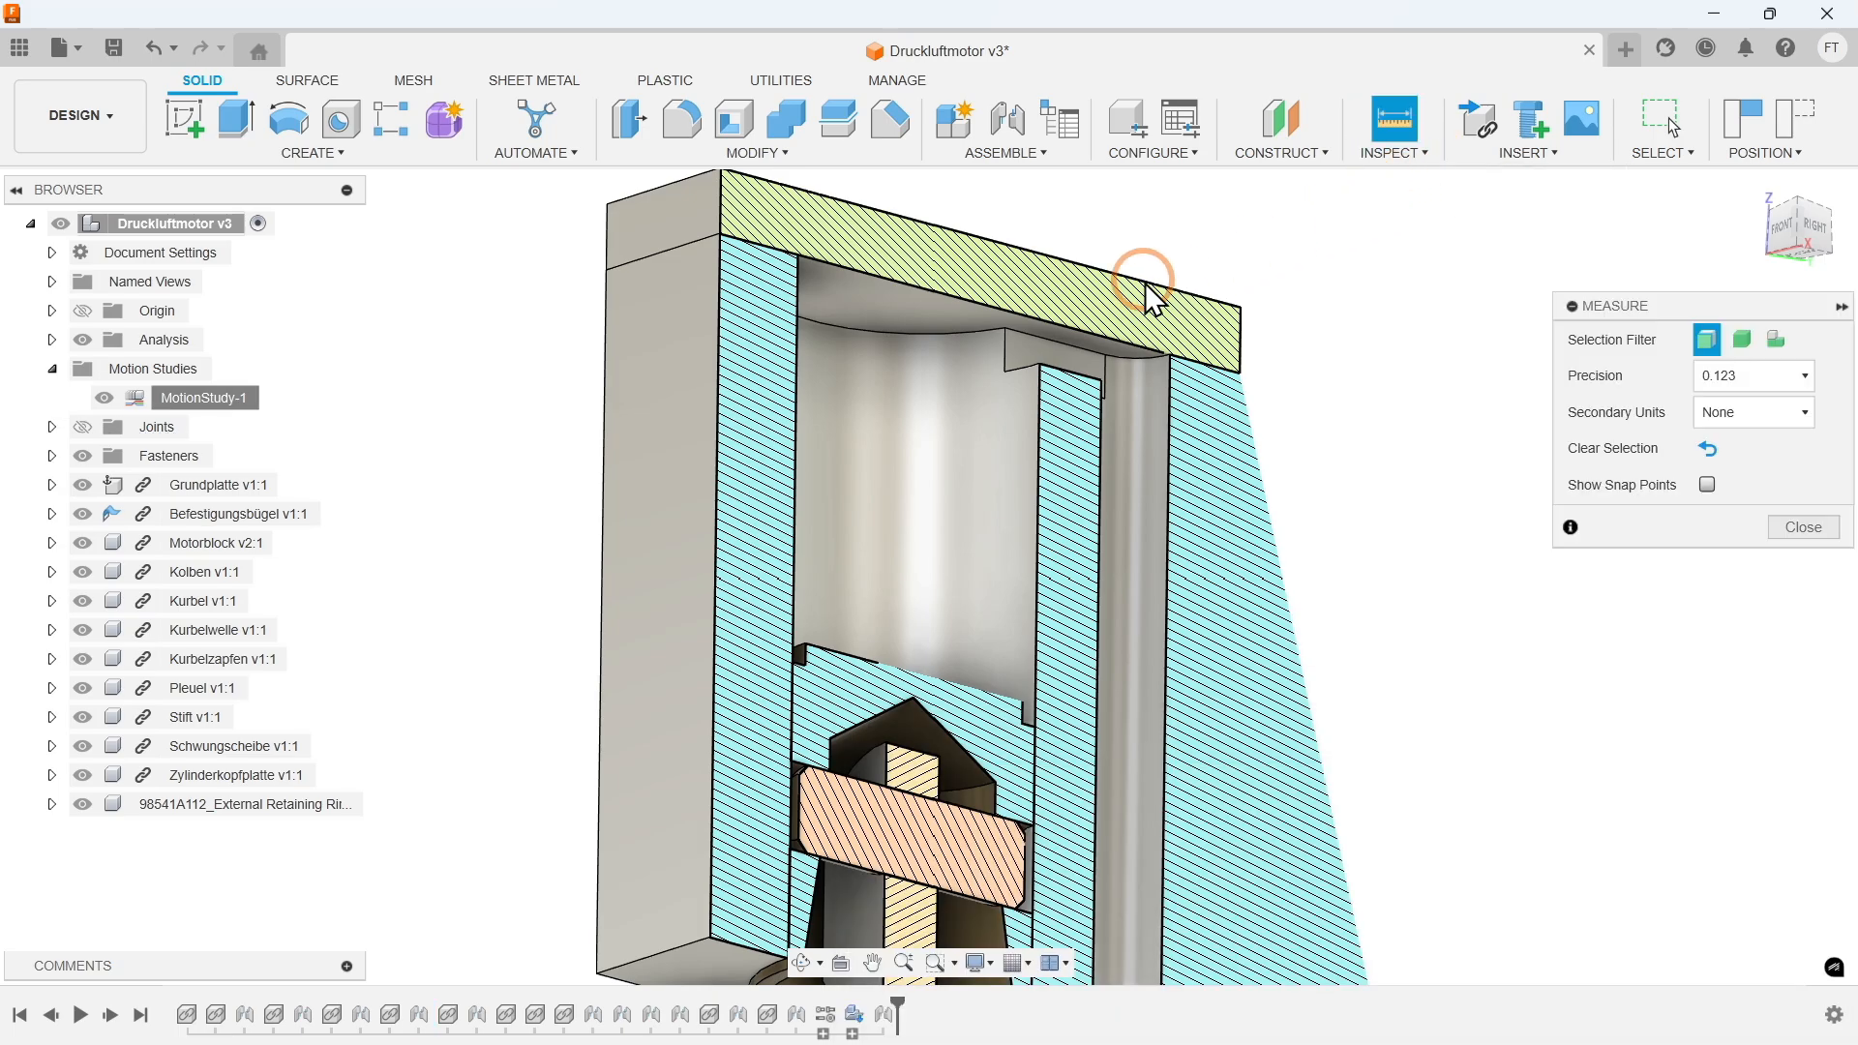
{"action": "left_click", "coordinate": [886, 319]}
{"action": "middle_click_drag", "start_coordinate": [892, 329], "coordinate": [879, 531], "text": "shift"}
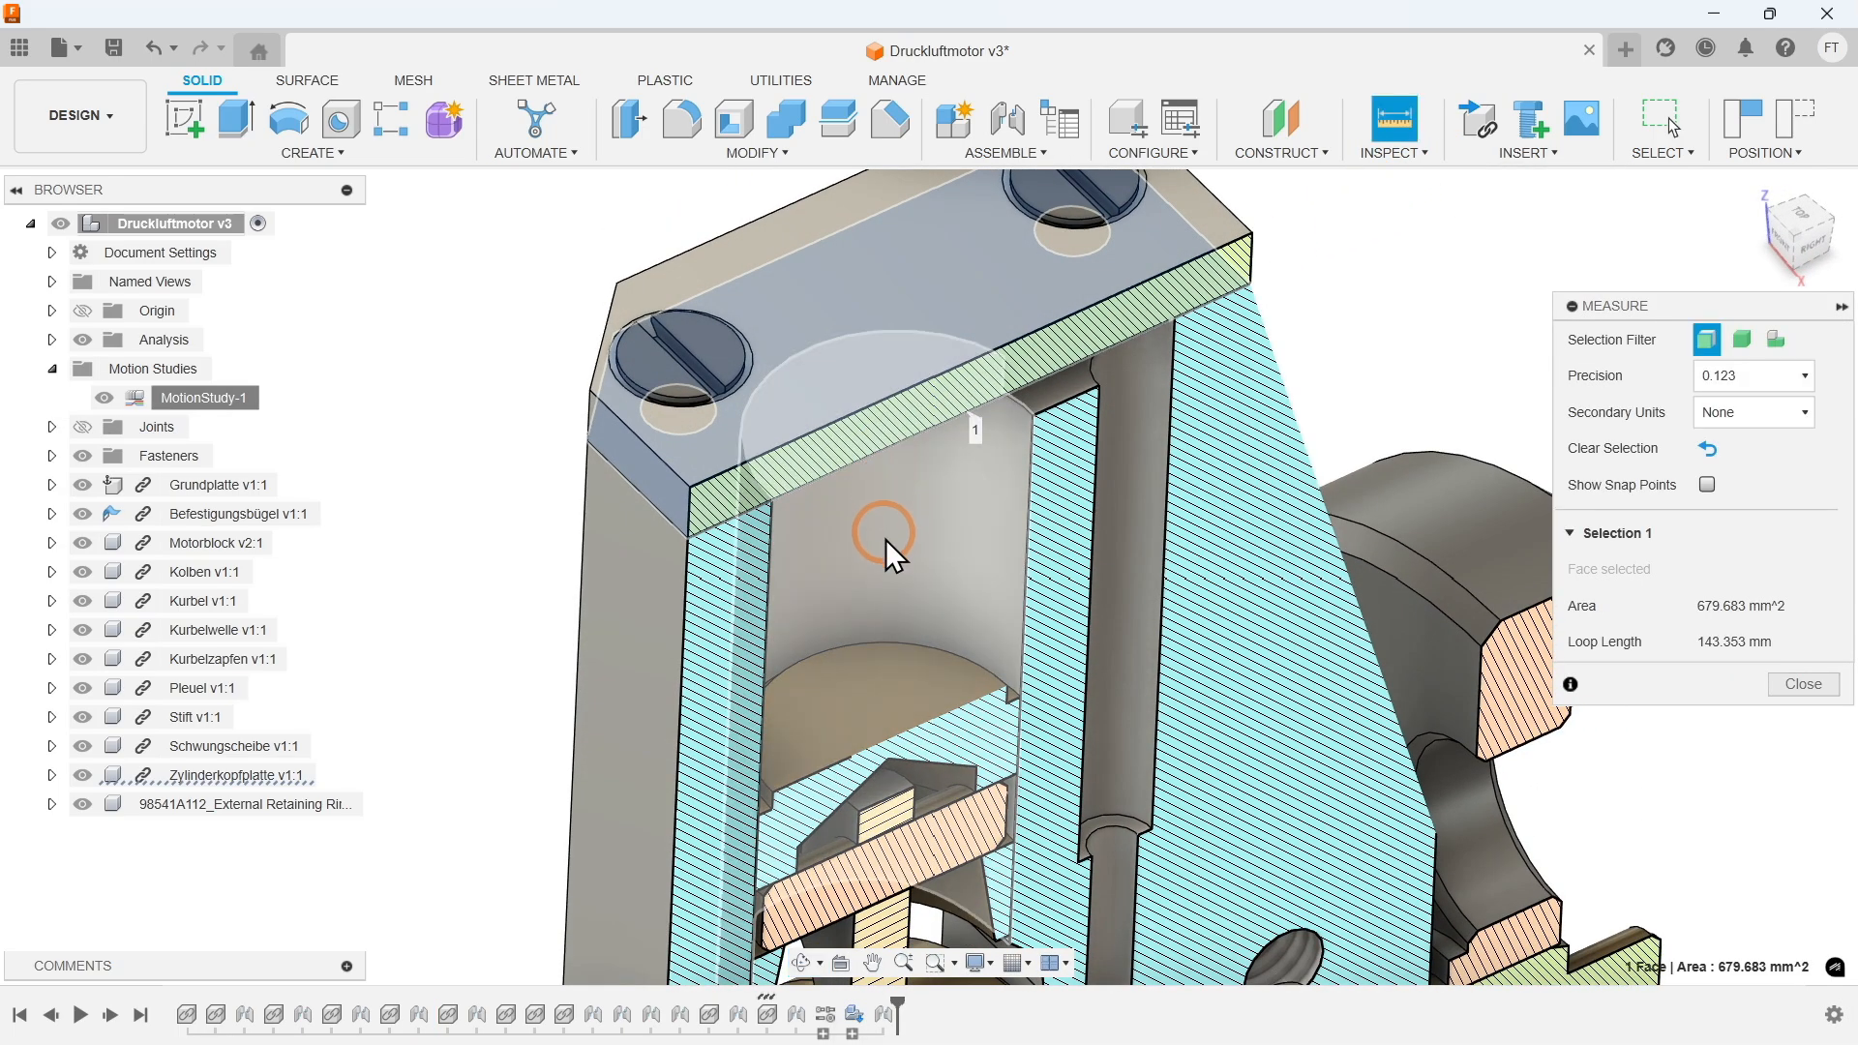
{"action": "left_click", "coordinate": [894, 689]}
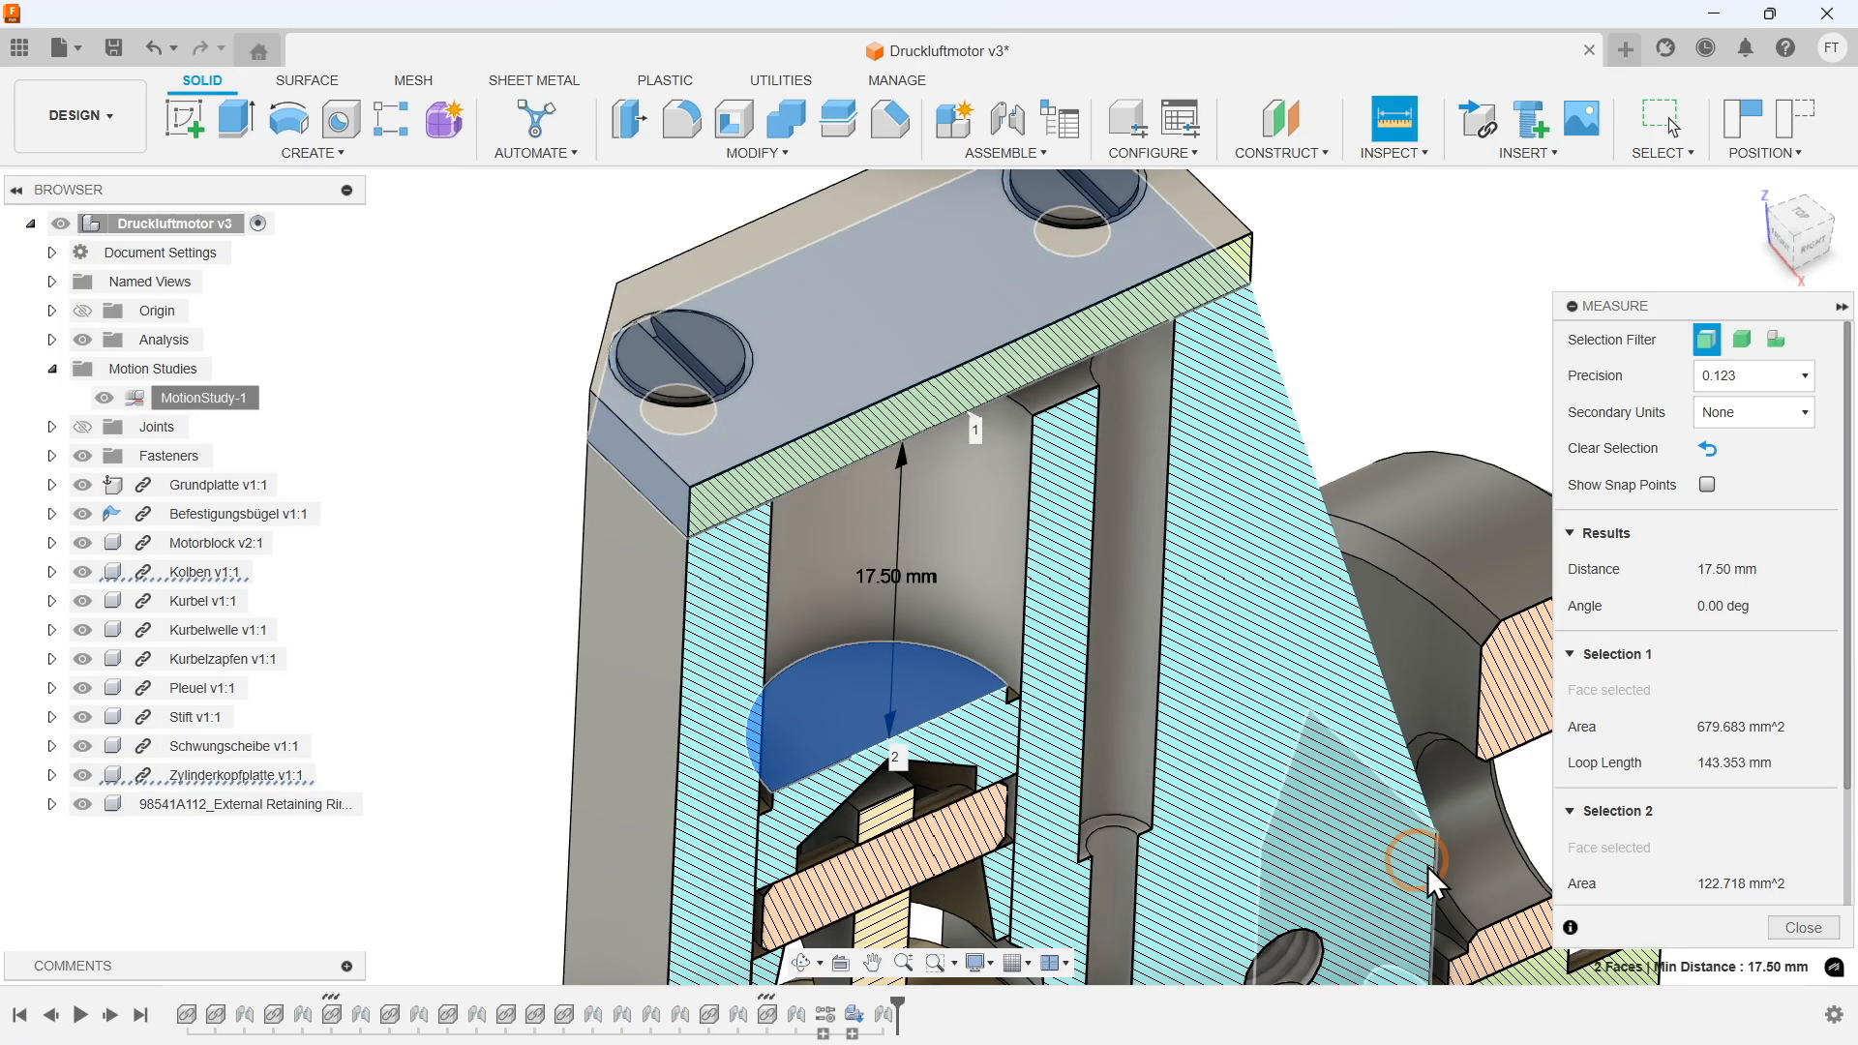
{"action": "left_click", "coordinate": [1799, 929]}
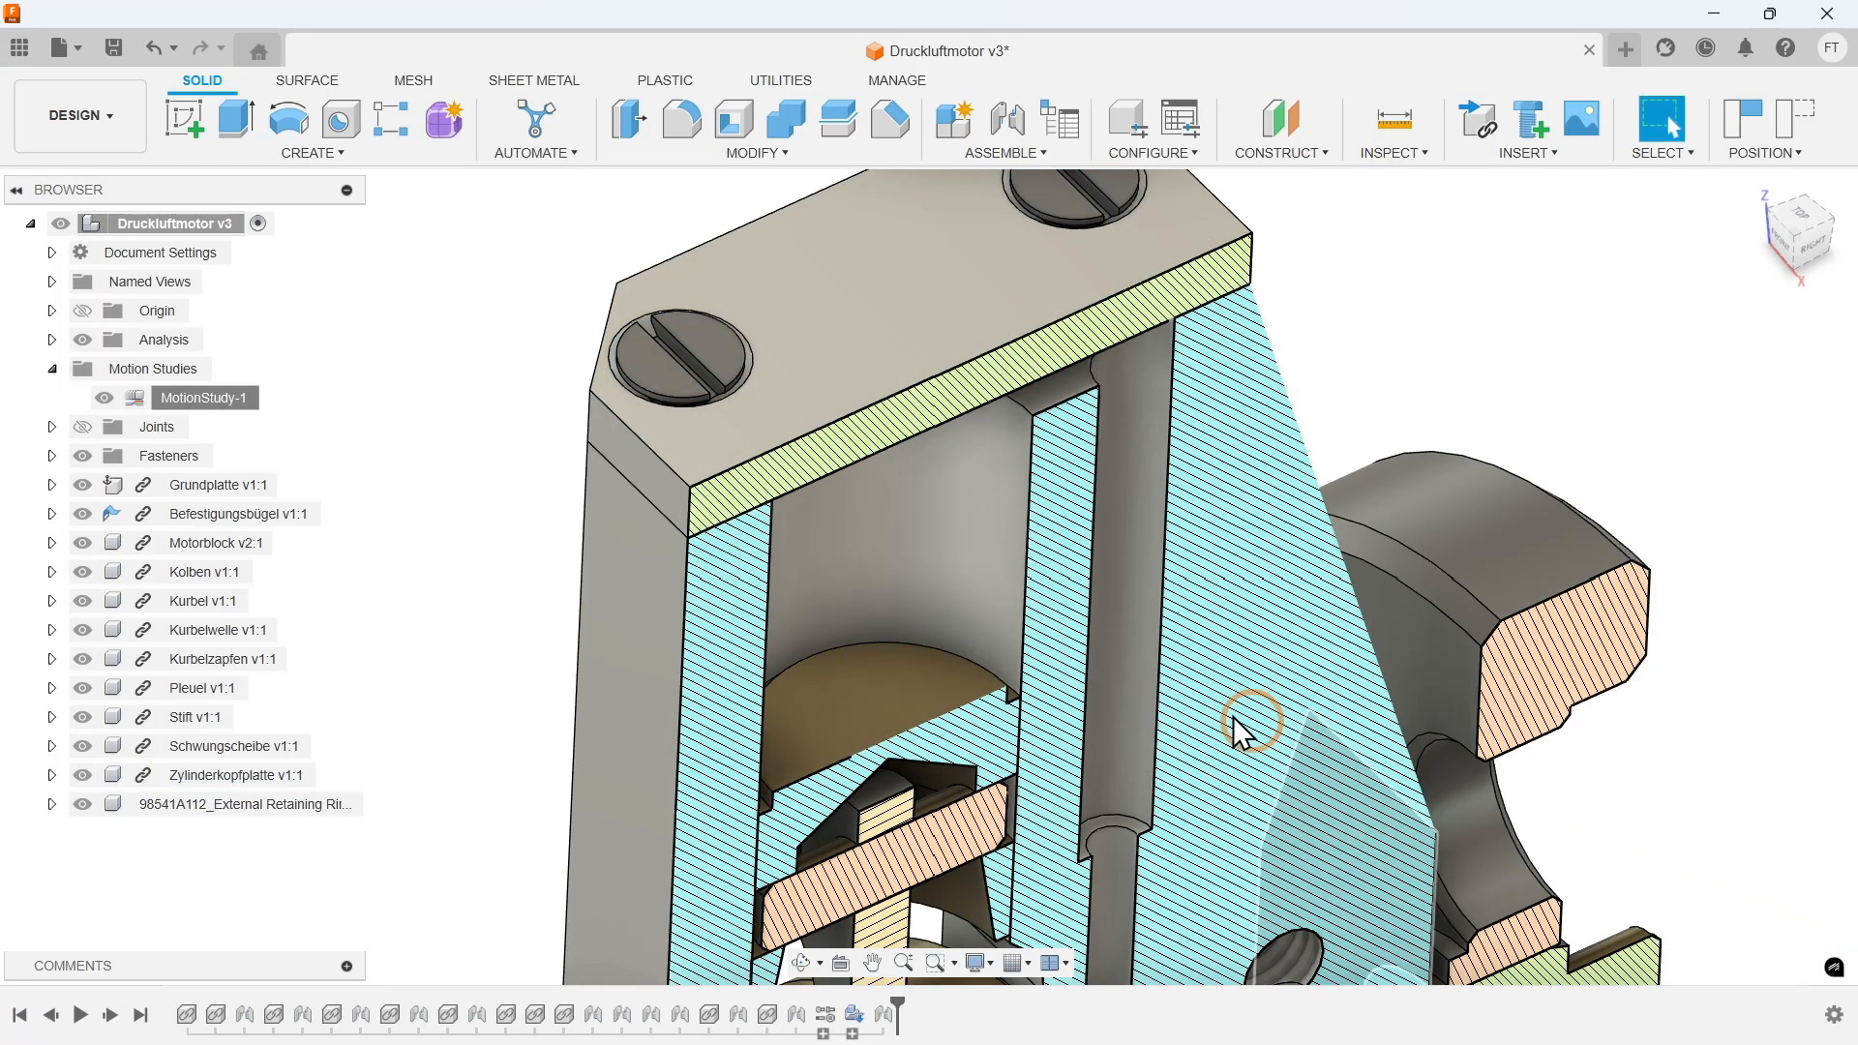
Collapse the motion studies list, restore the home view, and hide the Section1 analysis.
{"action": "left_click", "coordinate": [52, 369]}
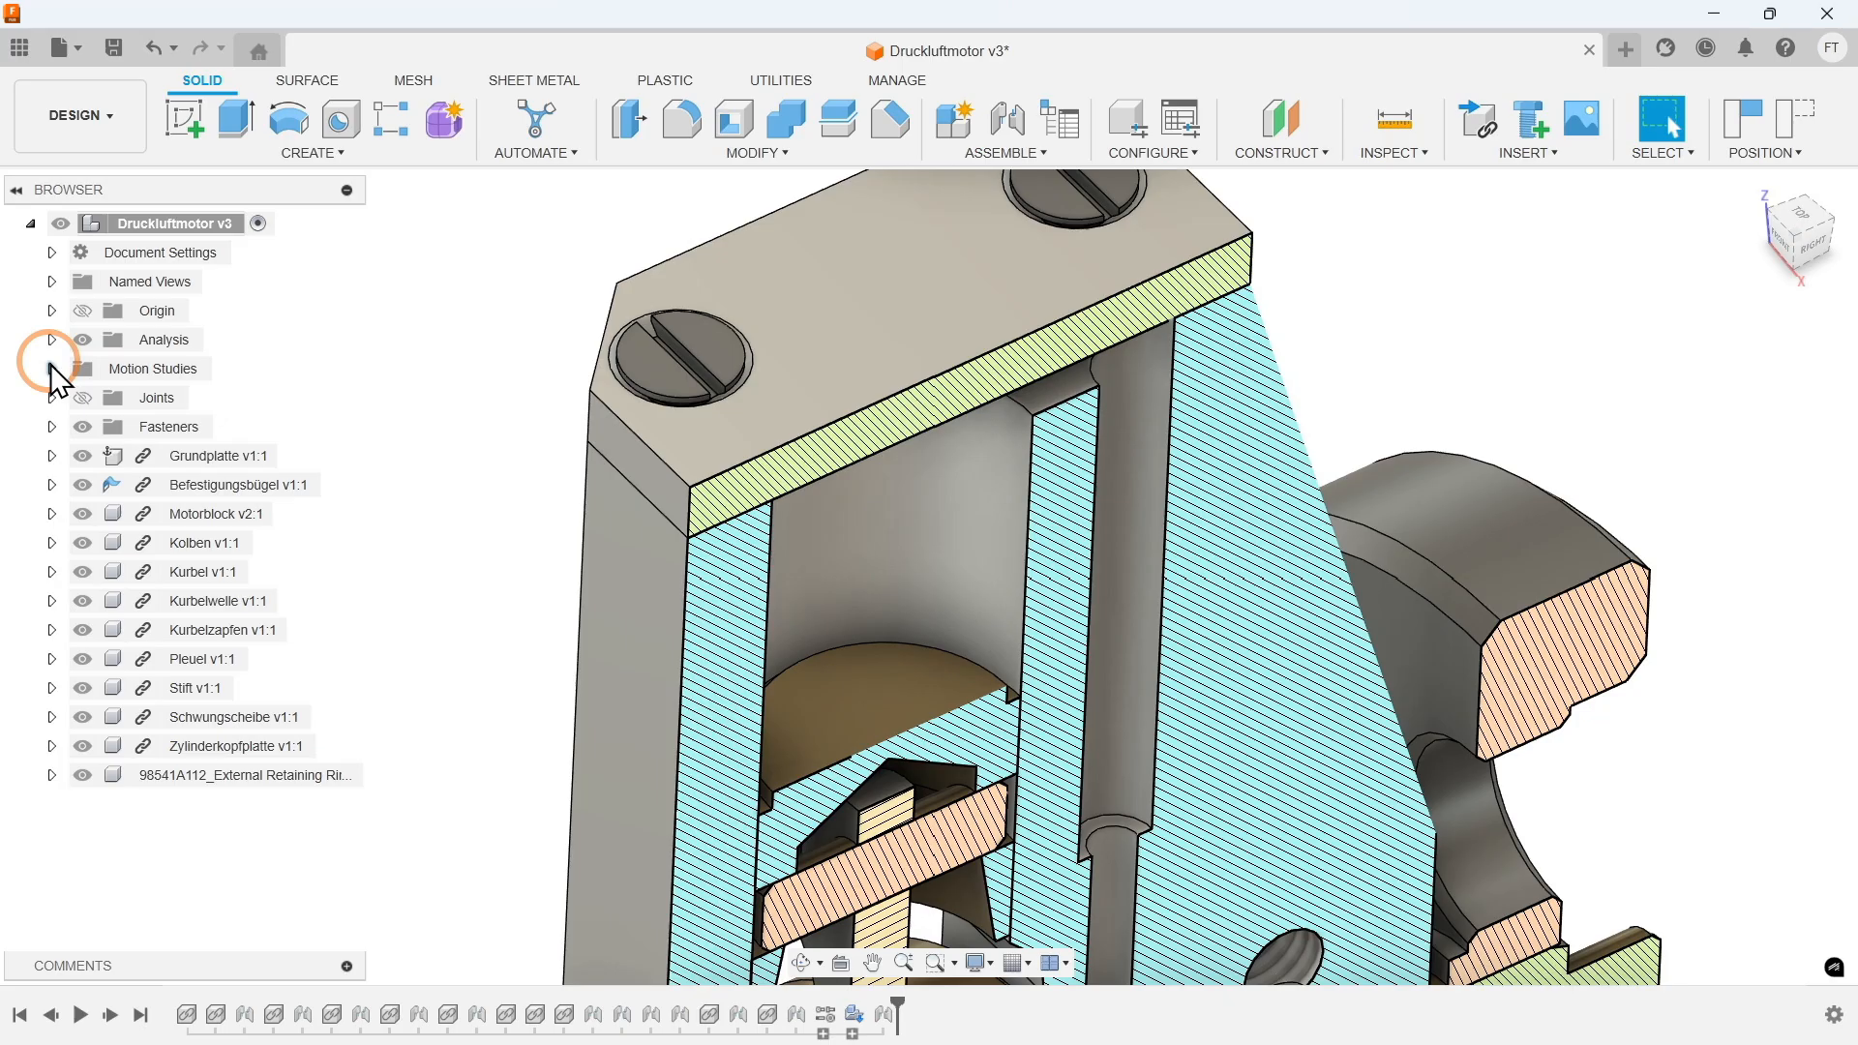
{"action": "left_click", "coordinate": [1759, 194]}
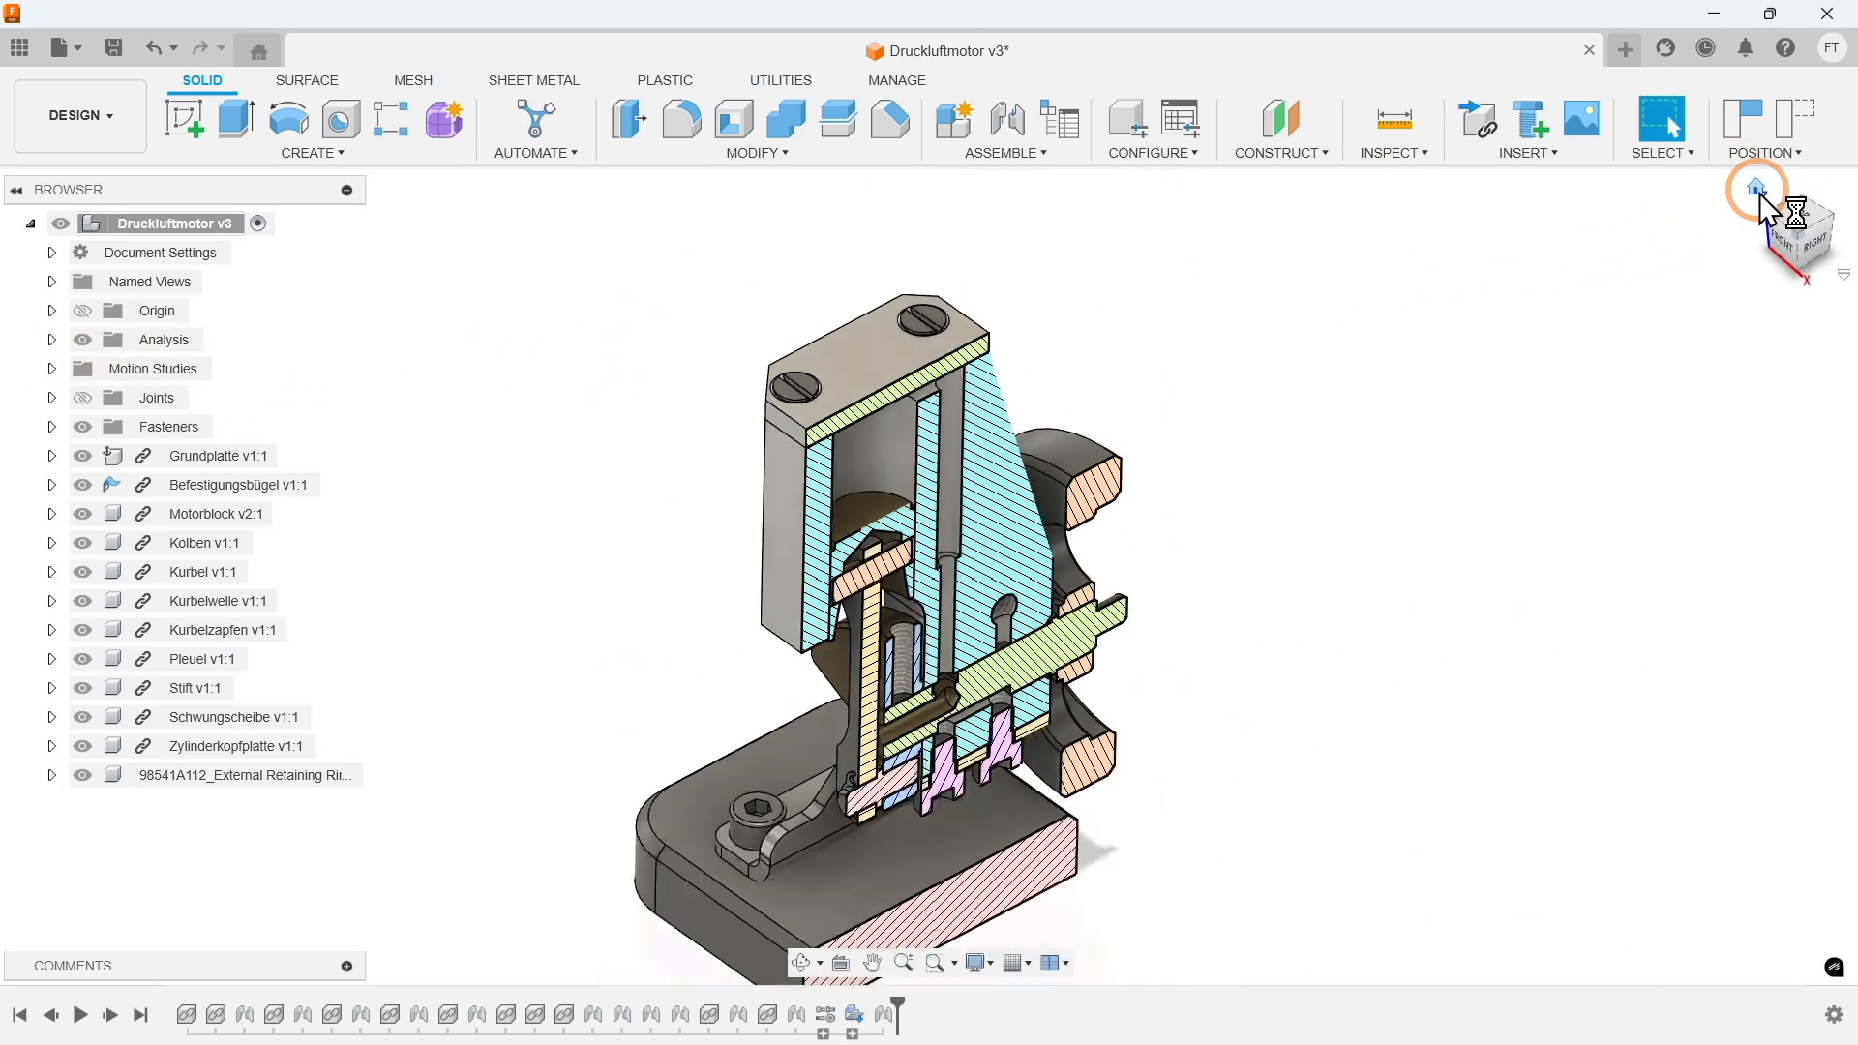
{"action": "left_click", "coordinate": [52, 340]}
{"action": "left_click", "coordinate": [103, 368]}
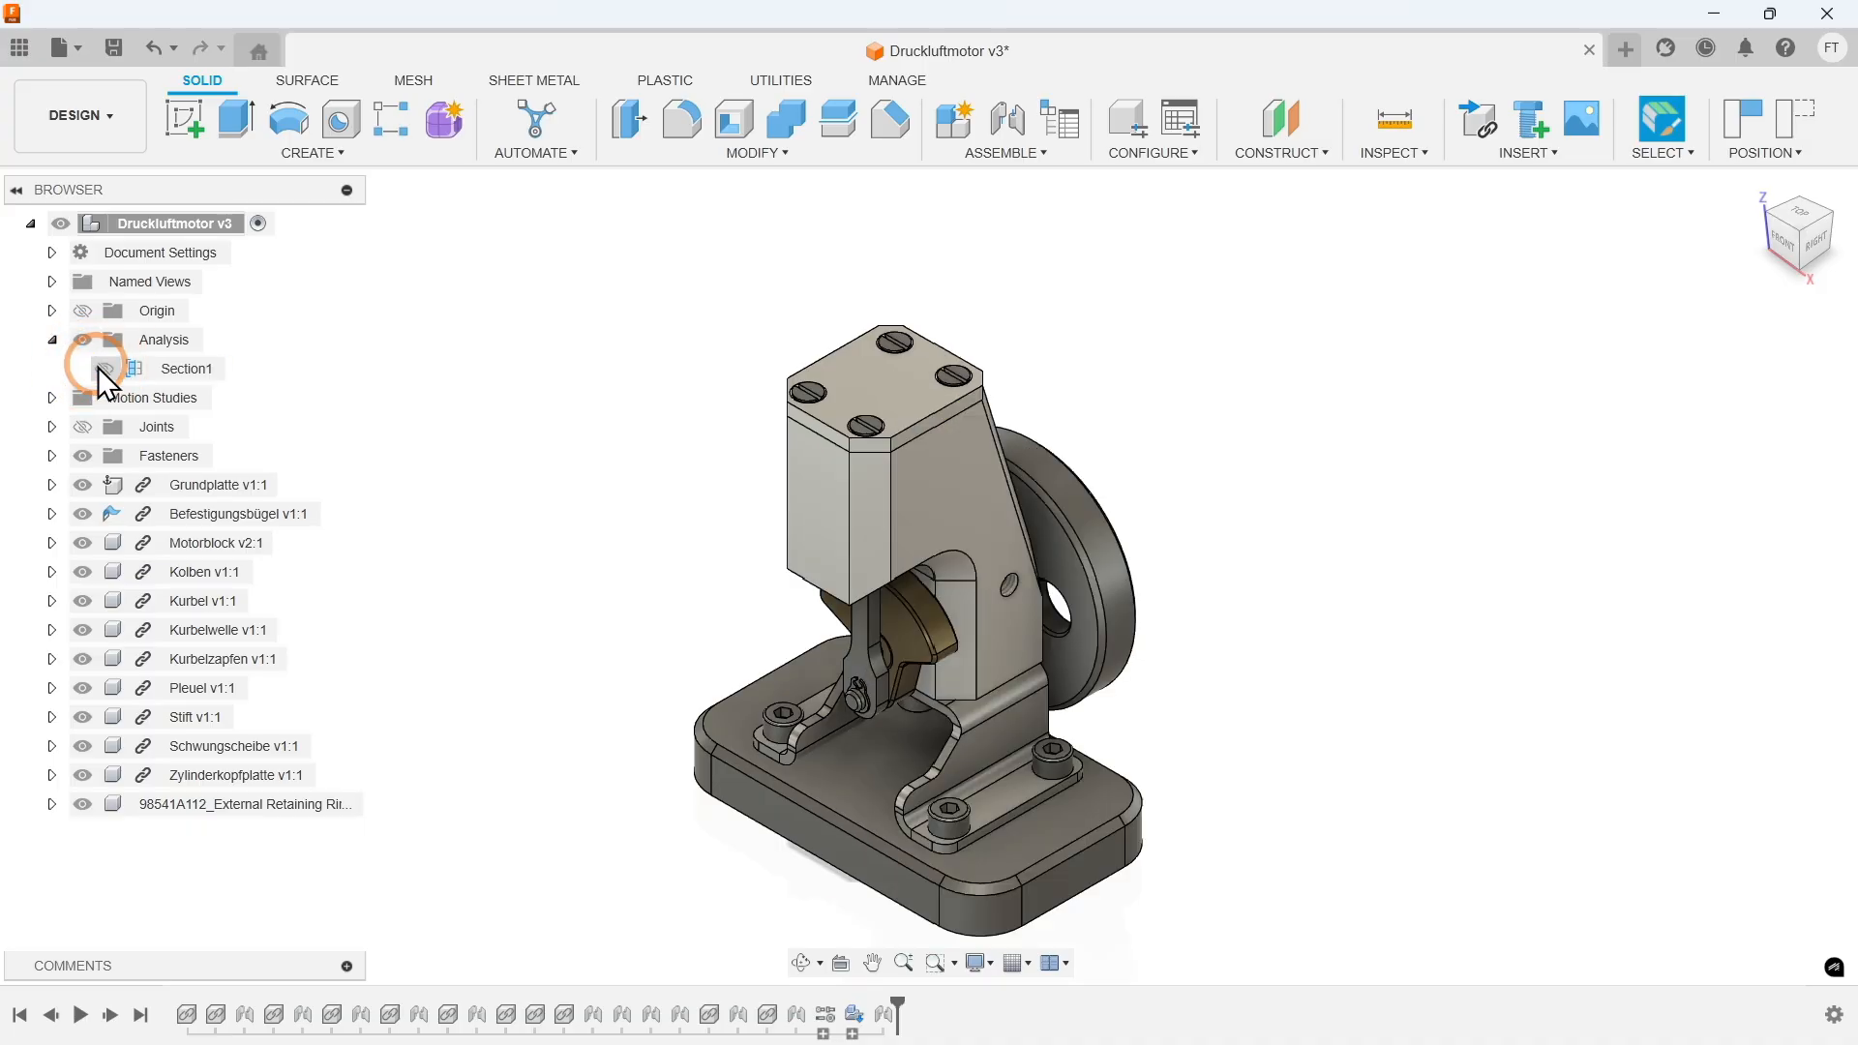
Collapse the Analysis folder and open the Grundplatte for in-place editing, reverting the moved components to their previous positions.
{"action": "left_click", "coordinate": [52, 340]}
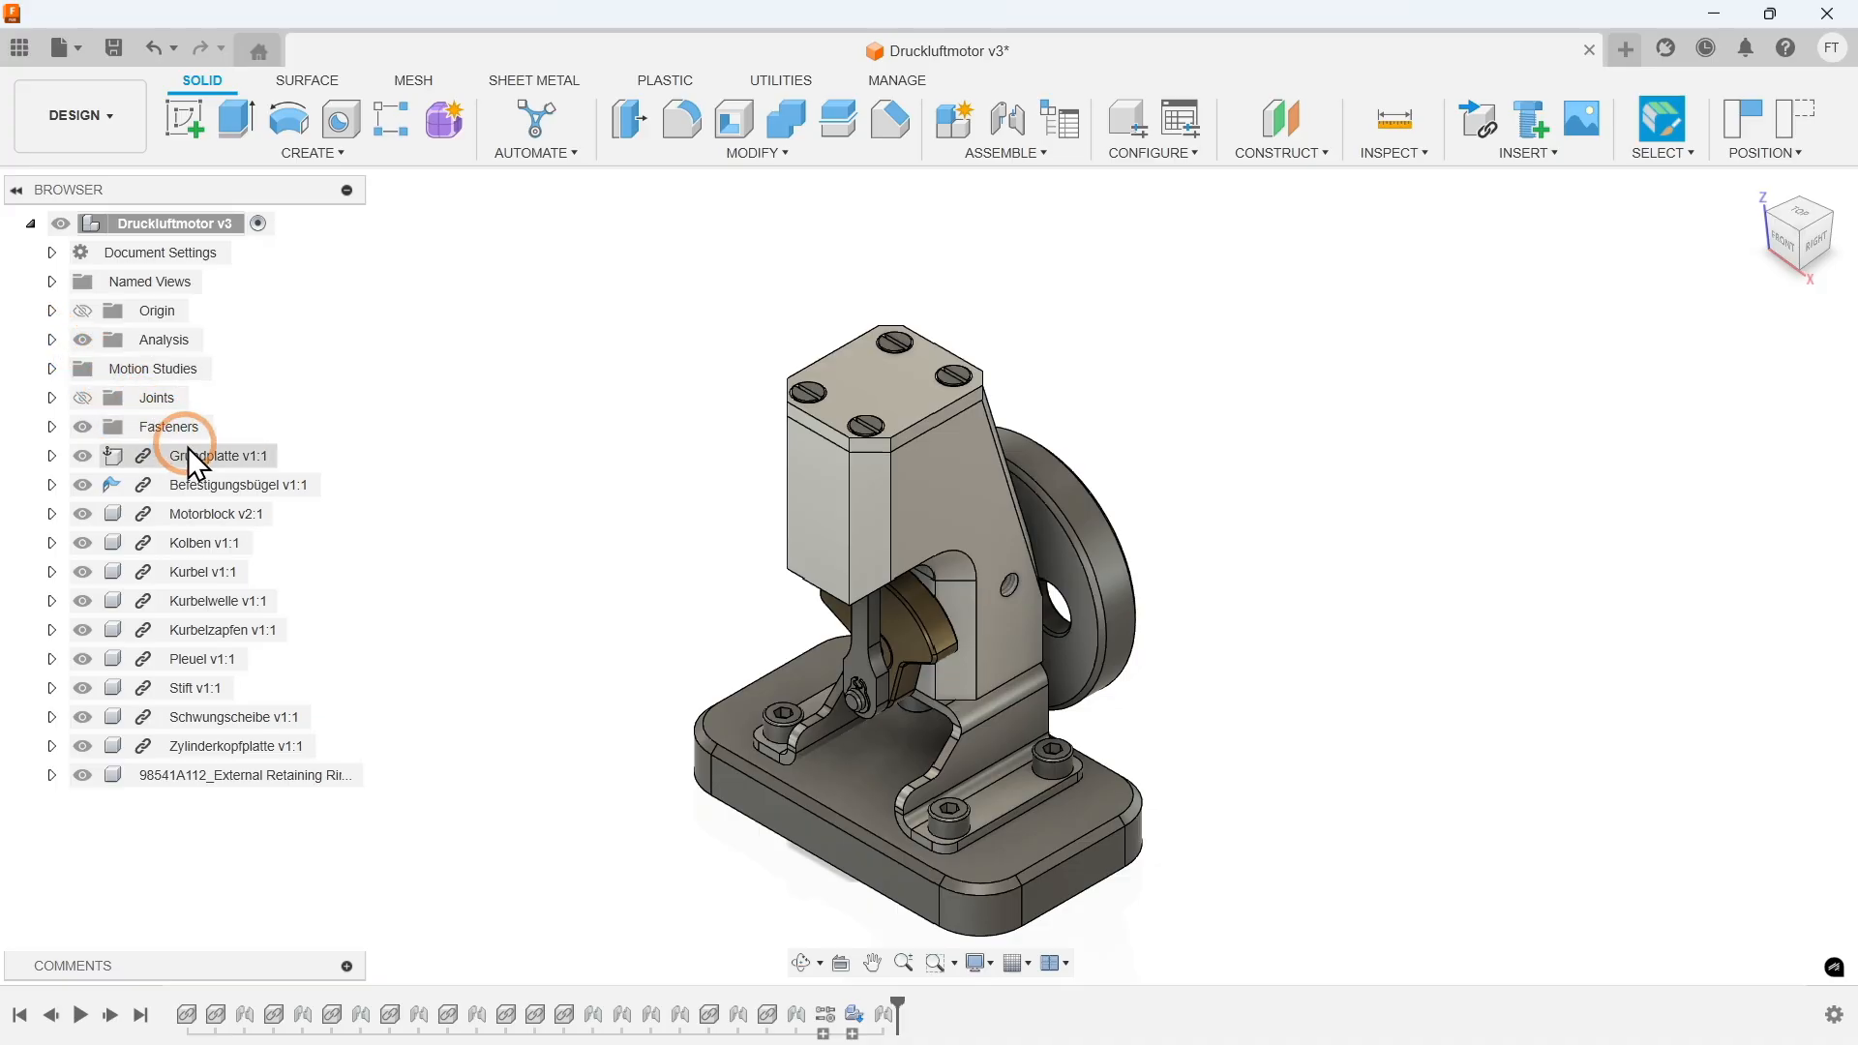
{"action": "mouse_move", "coordinate": [201, 456]}
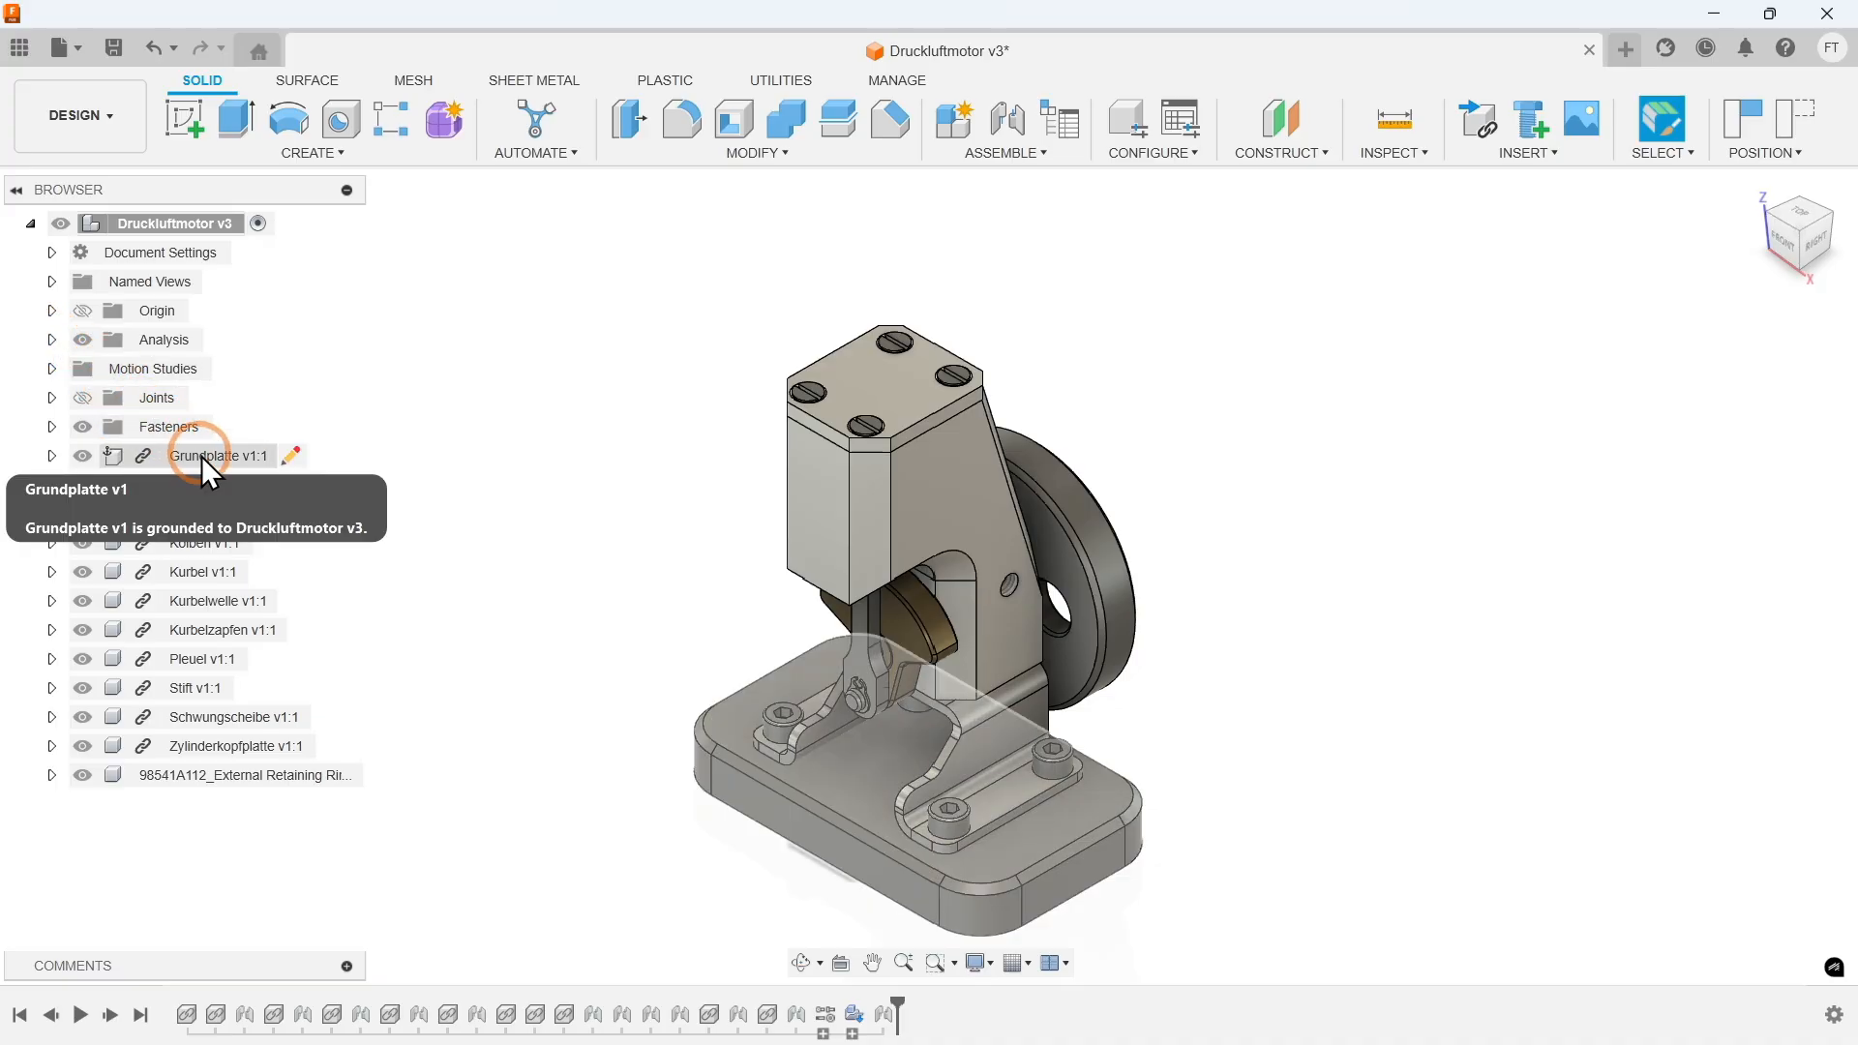
{"action": "left_click", "coordinate": [296, 456]}
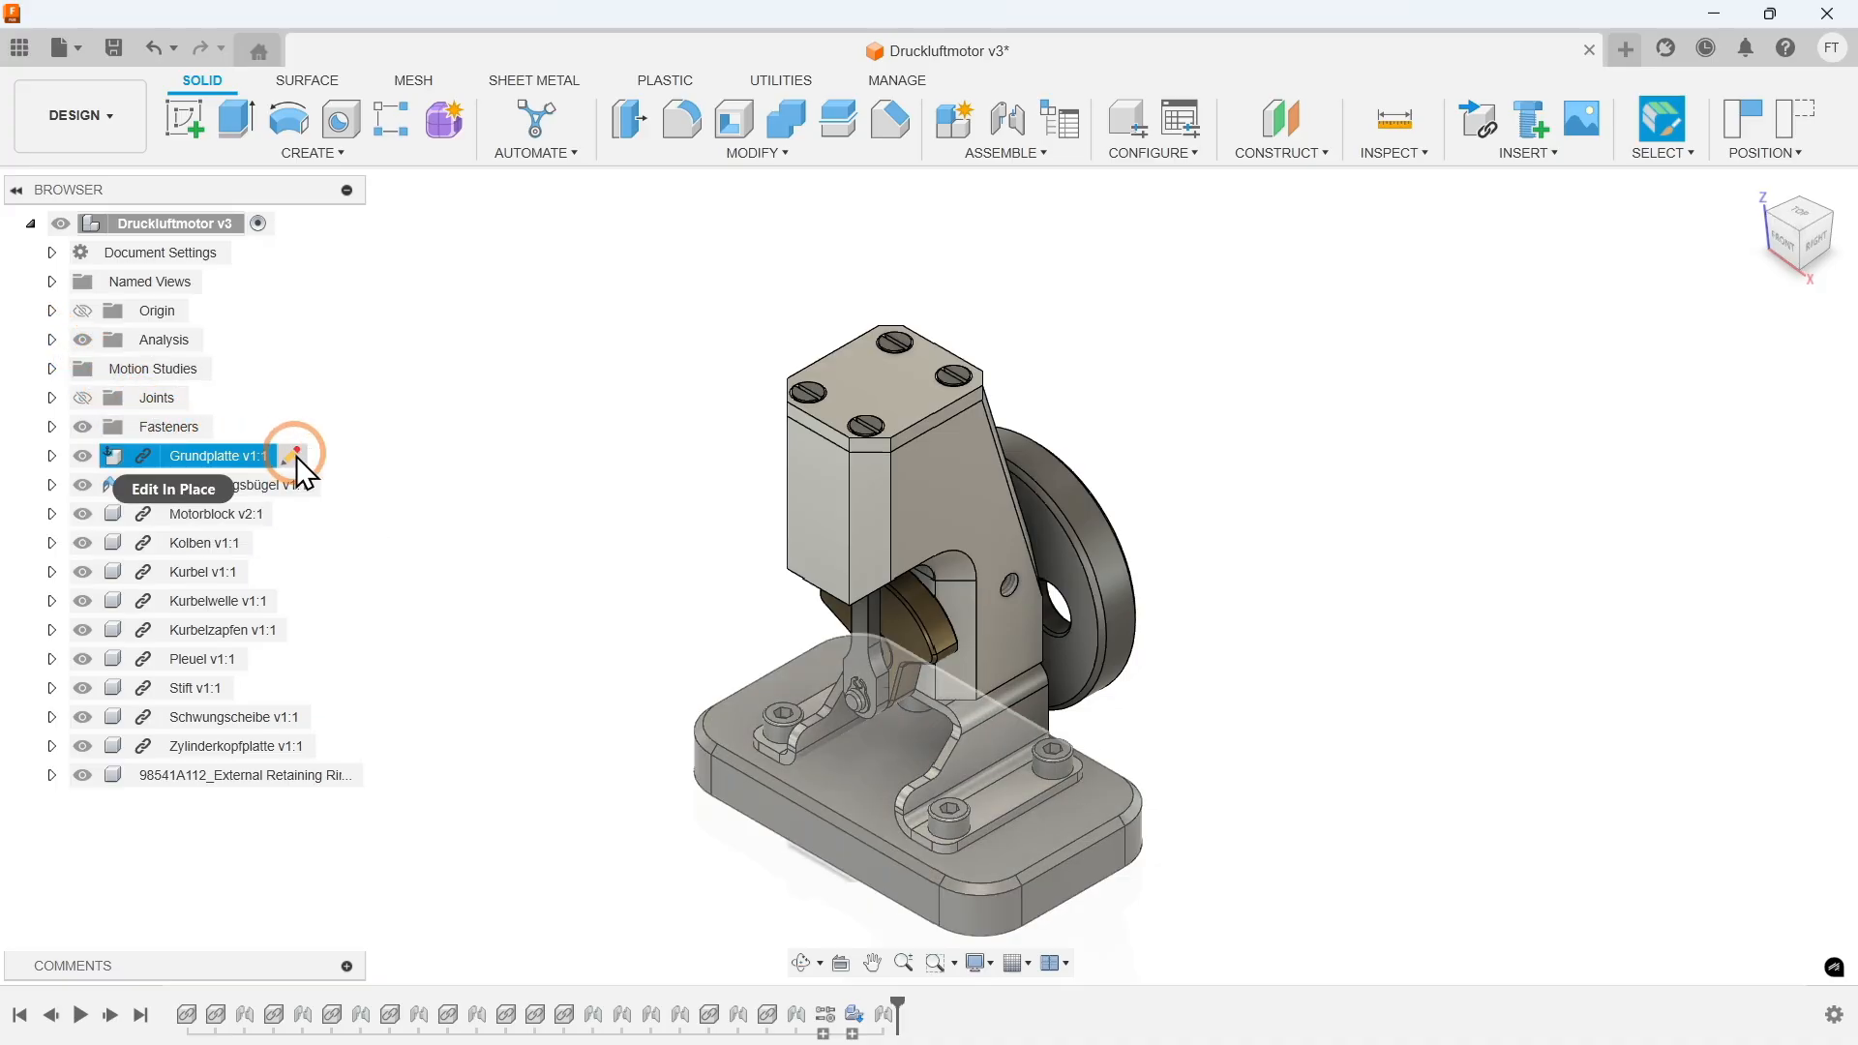
{"action": "left_click", "coordinate": [296, 456]}
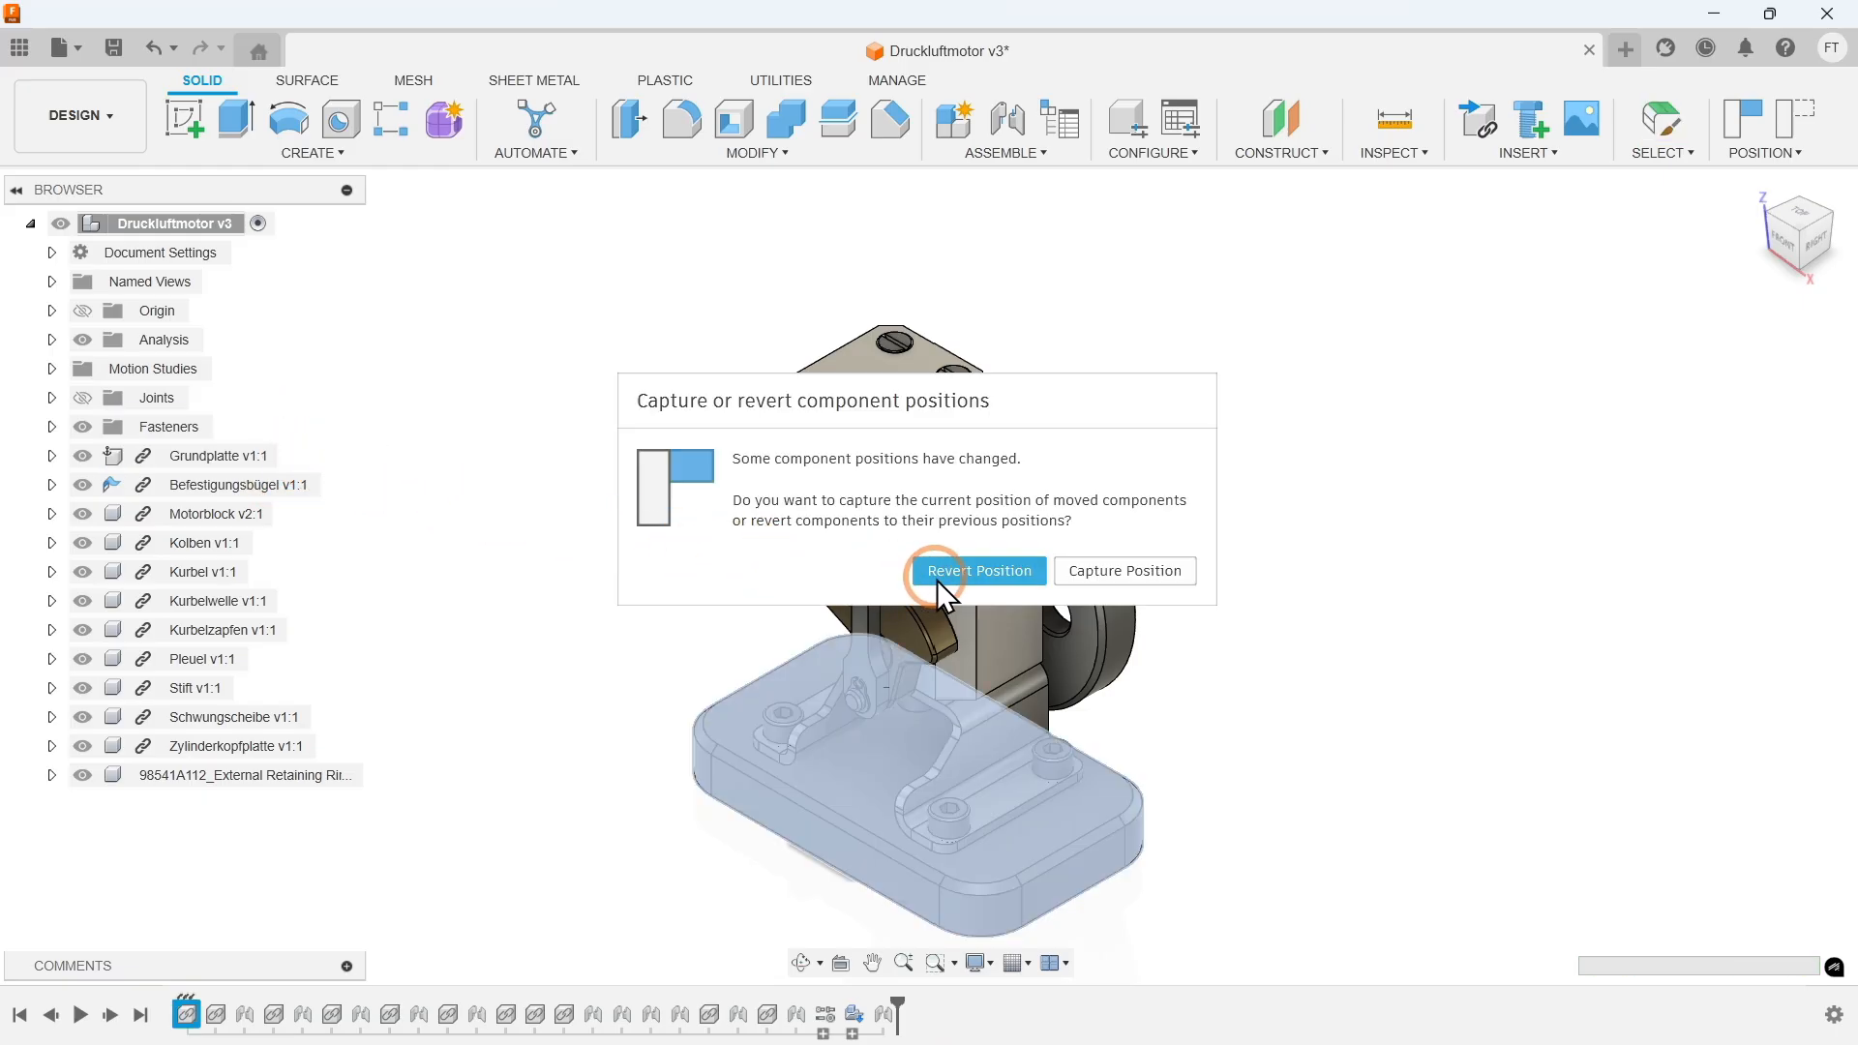
{"action": "left_click", "coordinate": [977, 570]}
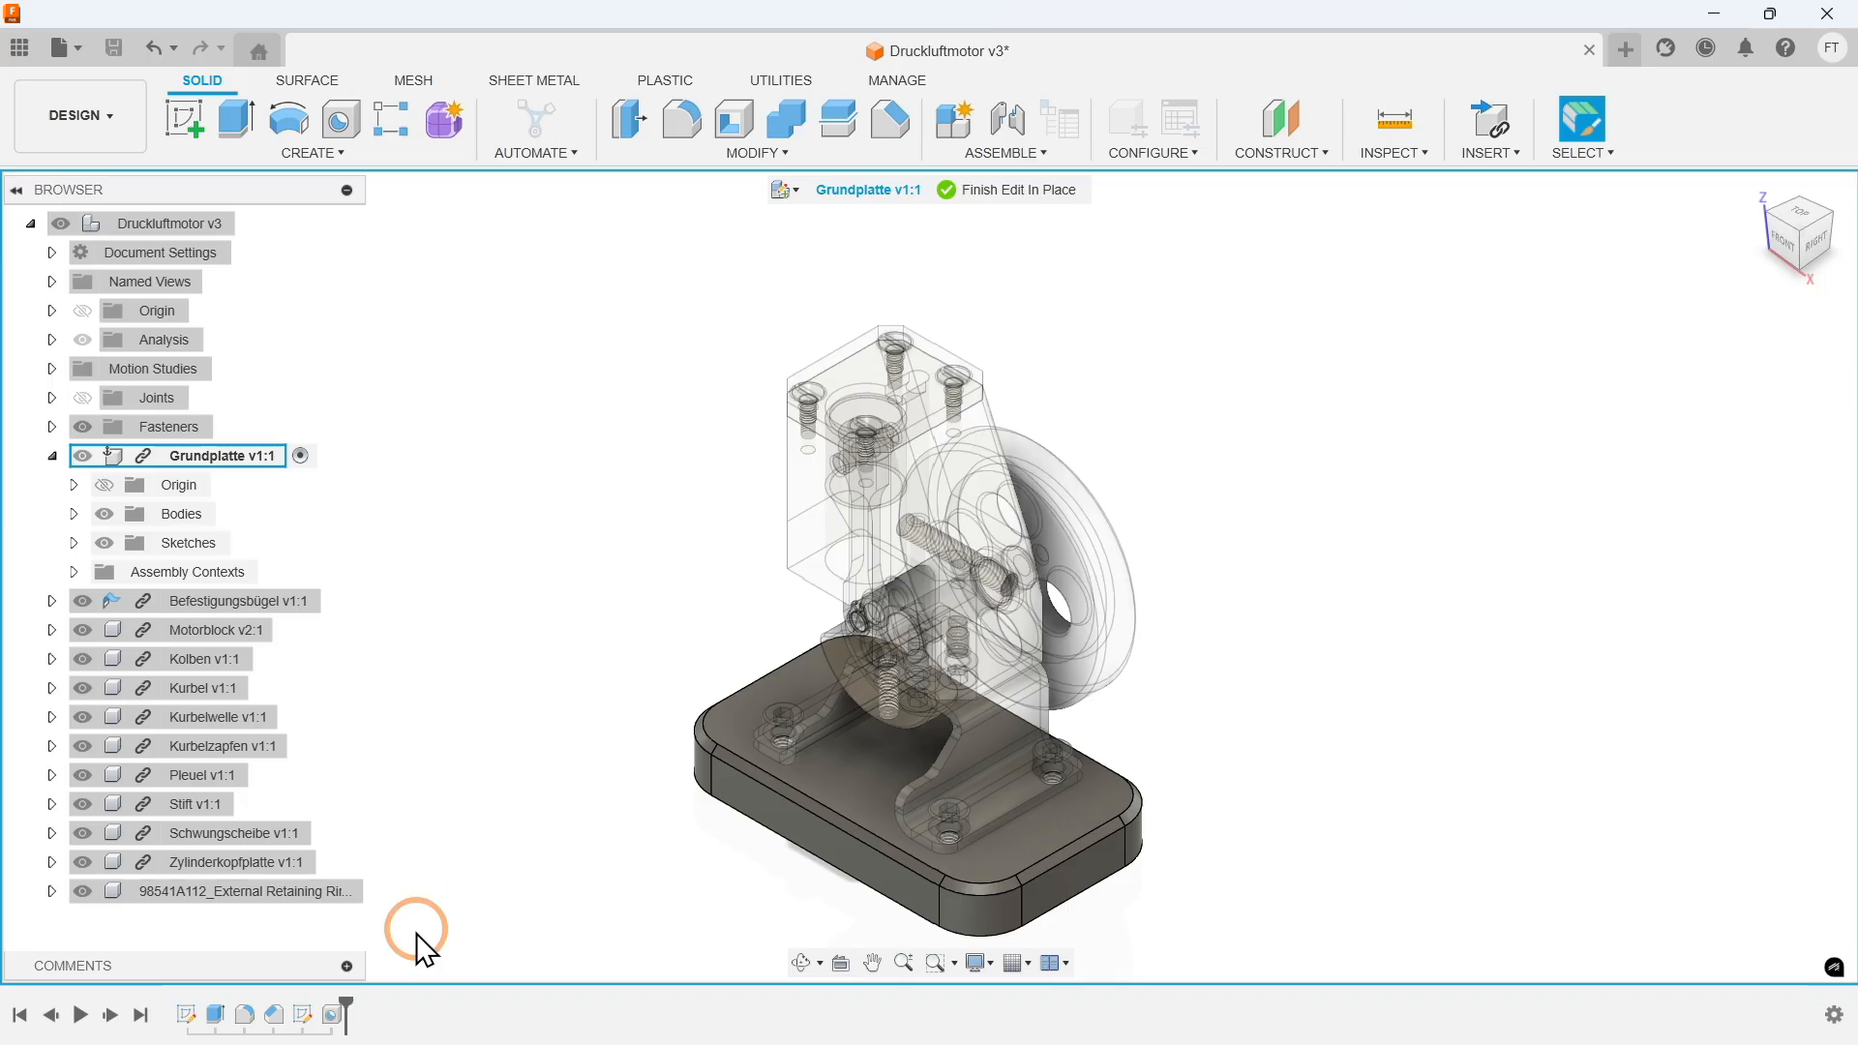
Edit the fillet on the Grundplatte's four corner edges to try a larger radius, and undo the change.
{"action": "double_click", "coordinate": [246, 1012]}
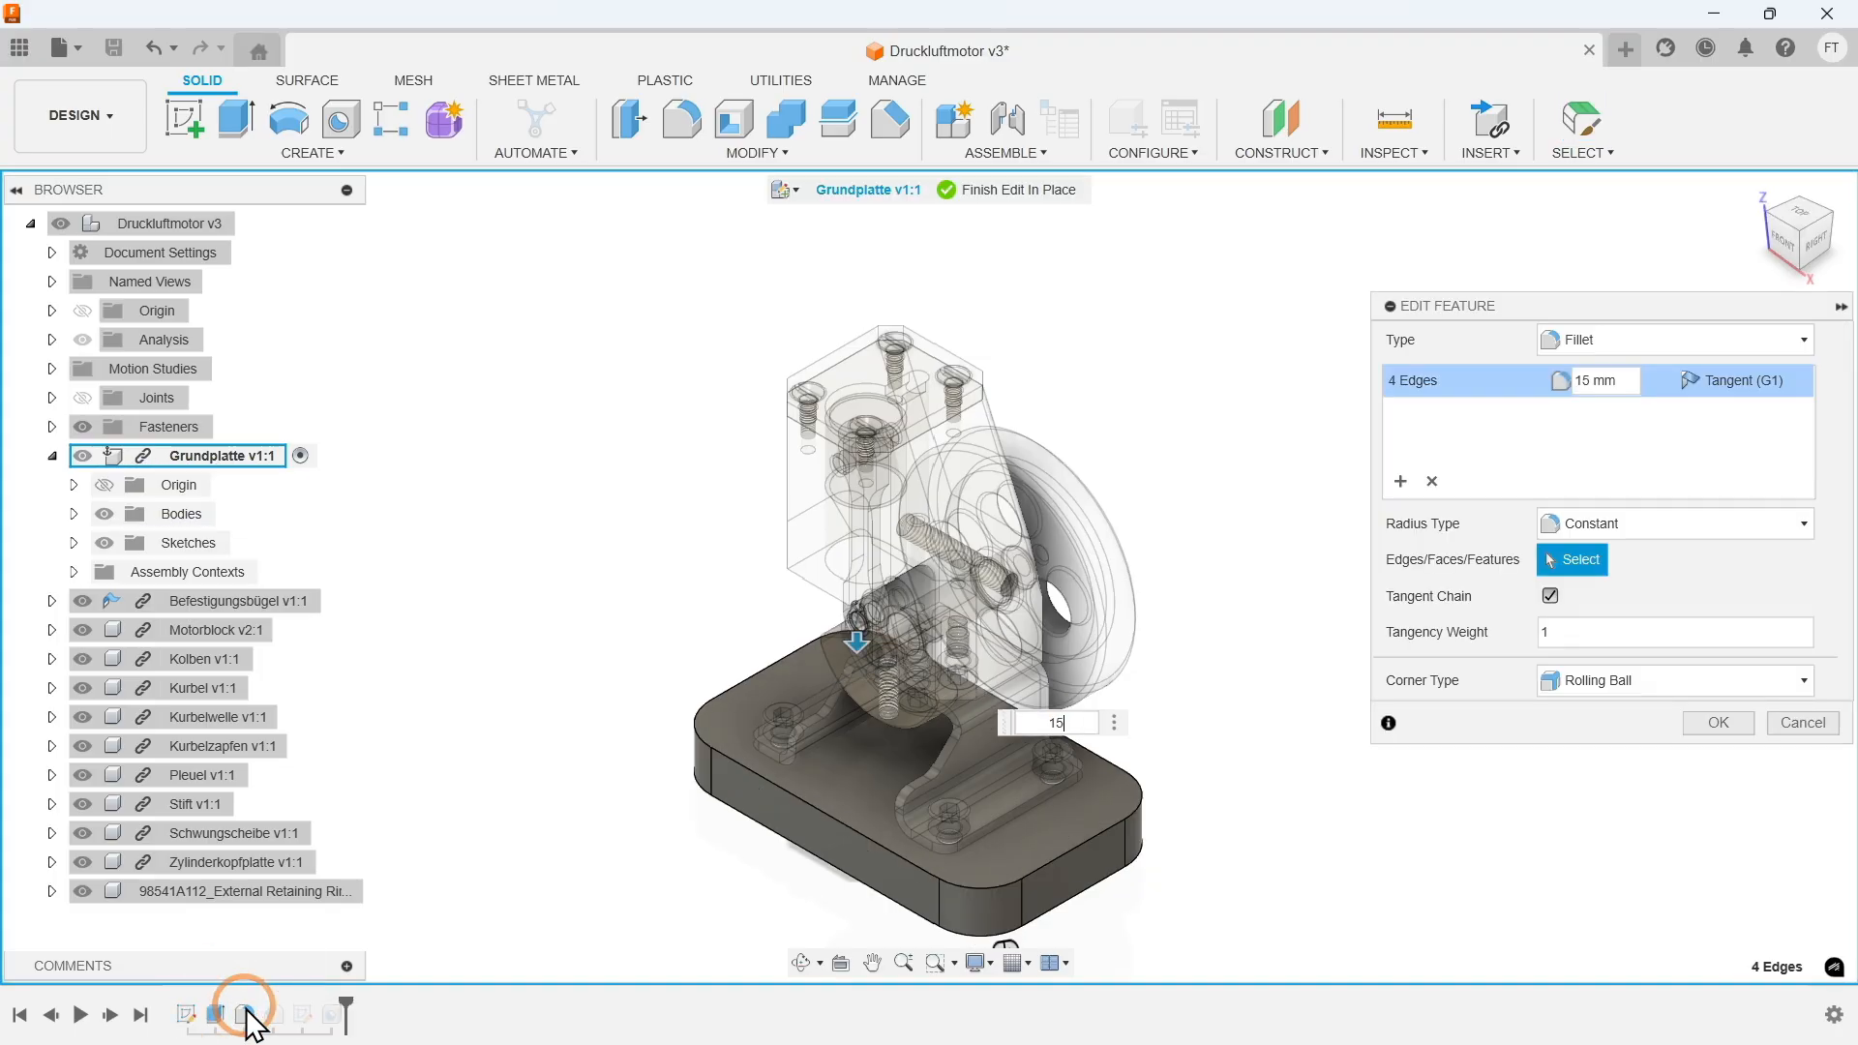
{"action": "key", "text": "Return"}
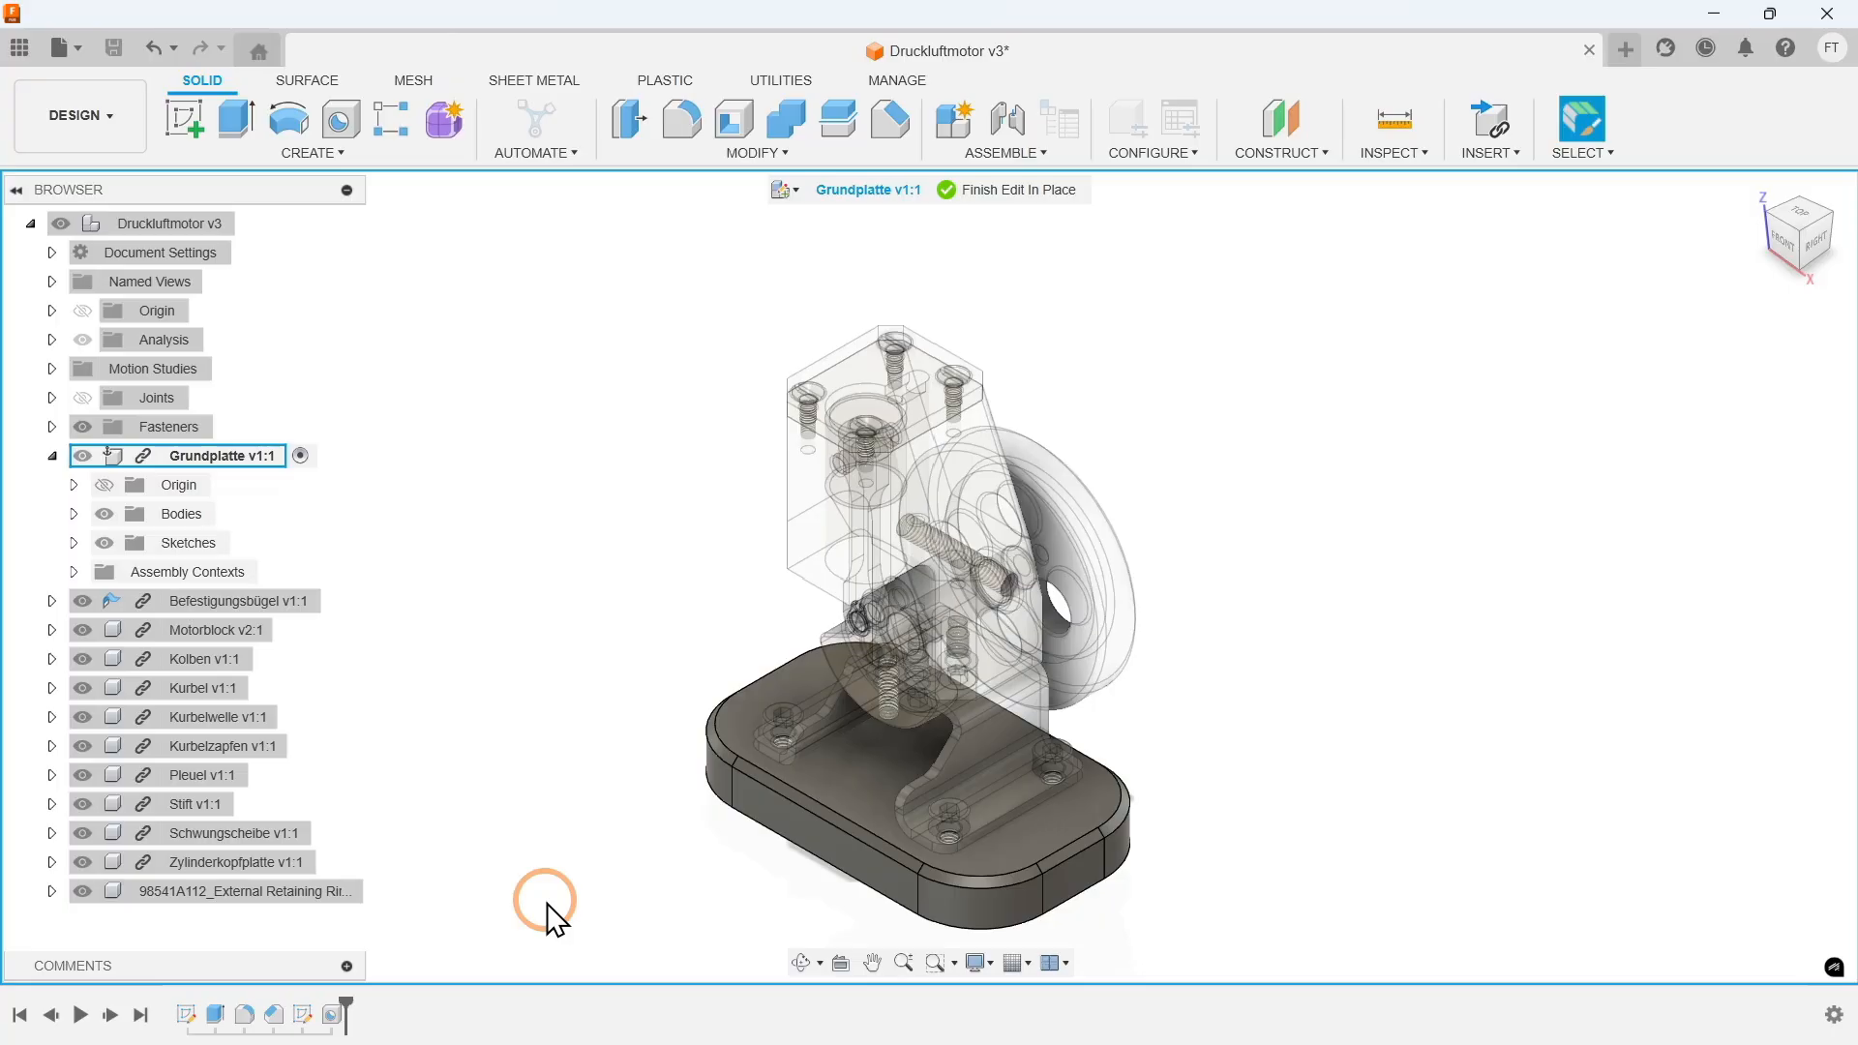
{"action": "key", "text": "ctrl+z"}
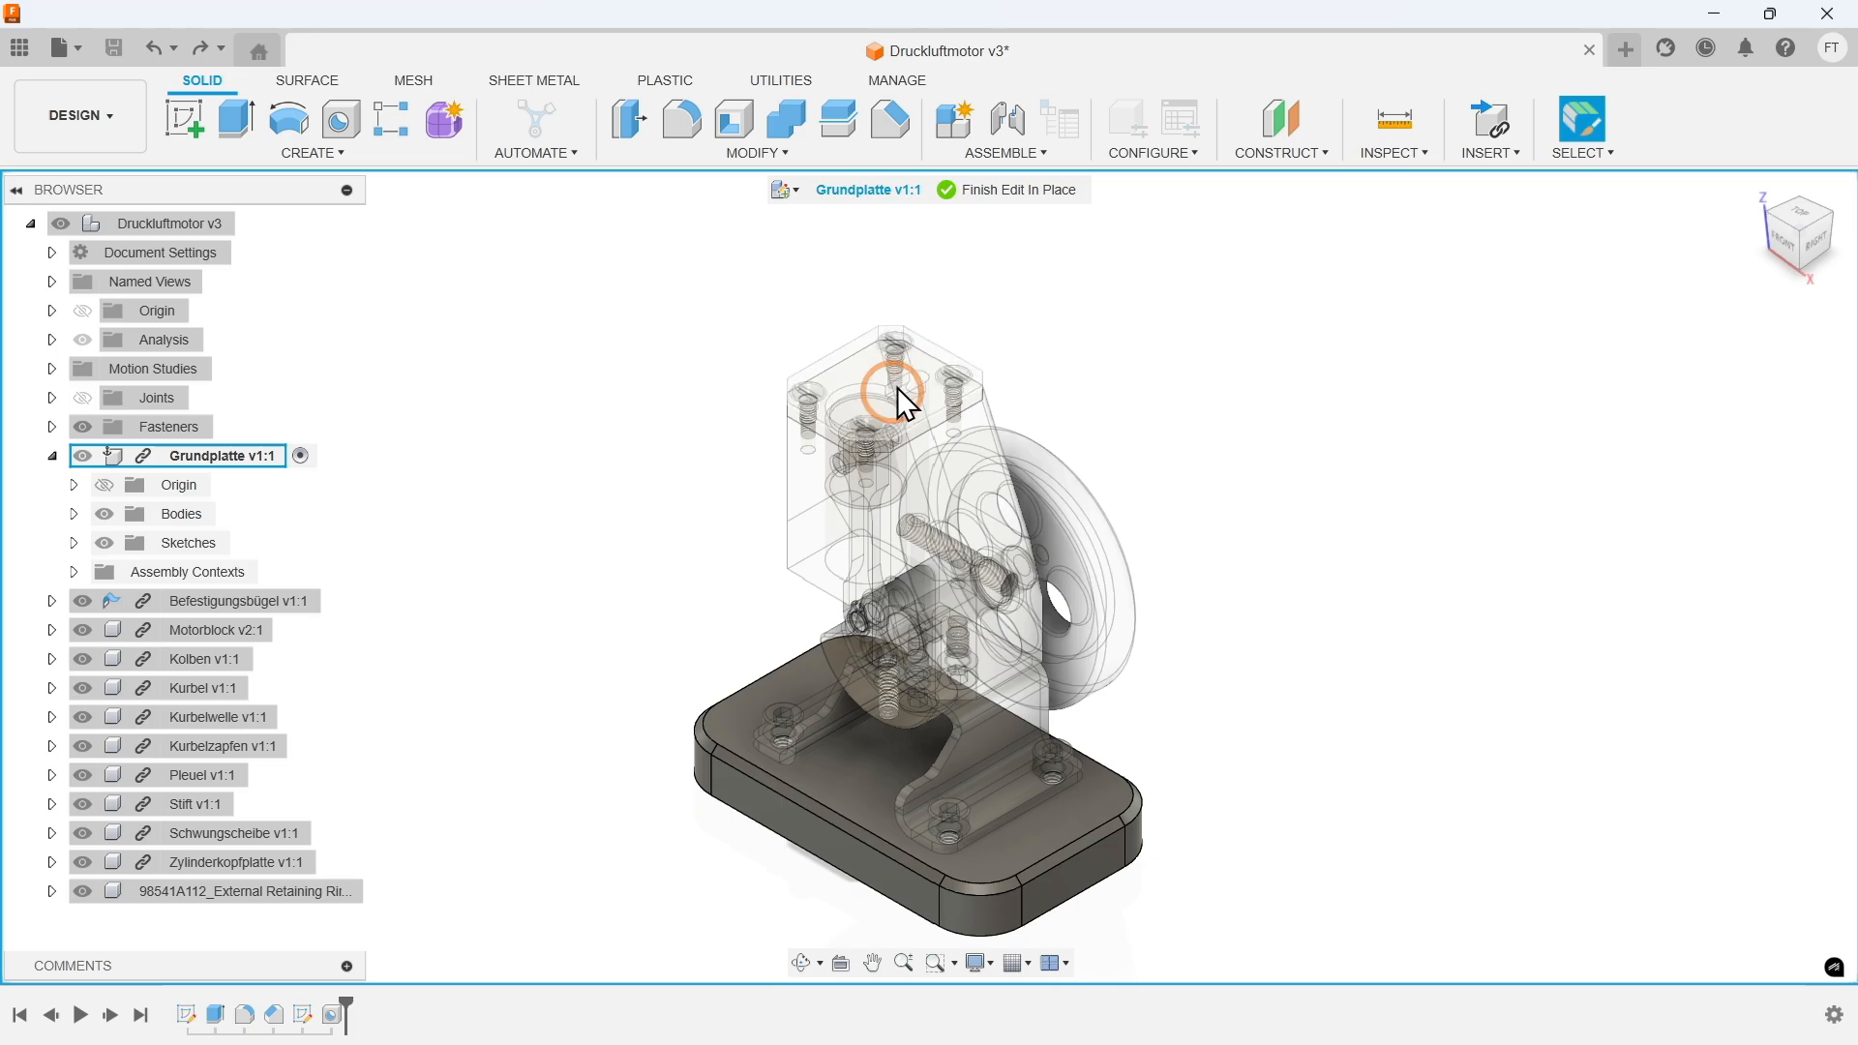
Finish the in-place edit of the Grundplatte, collapse its component tree, and clear the joint selection.
{"action": "left_click", "coordinate": [977, 193]}
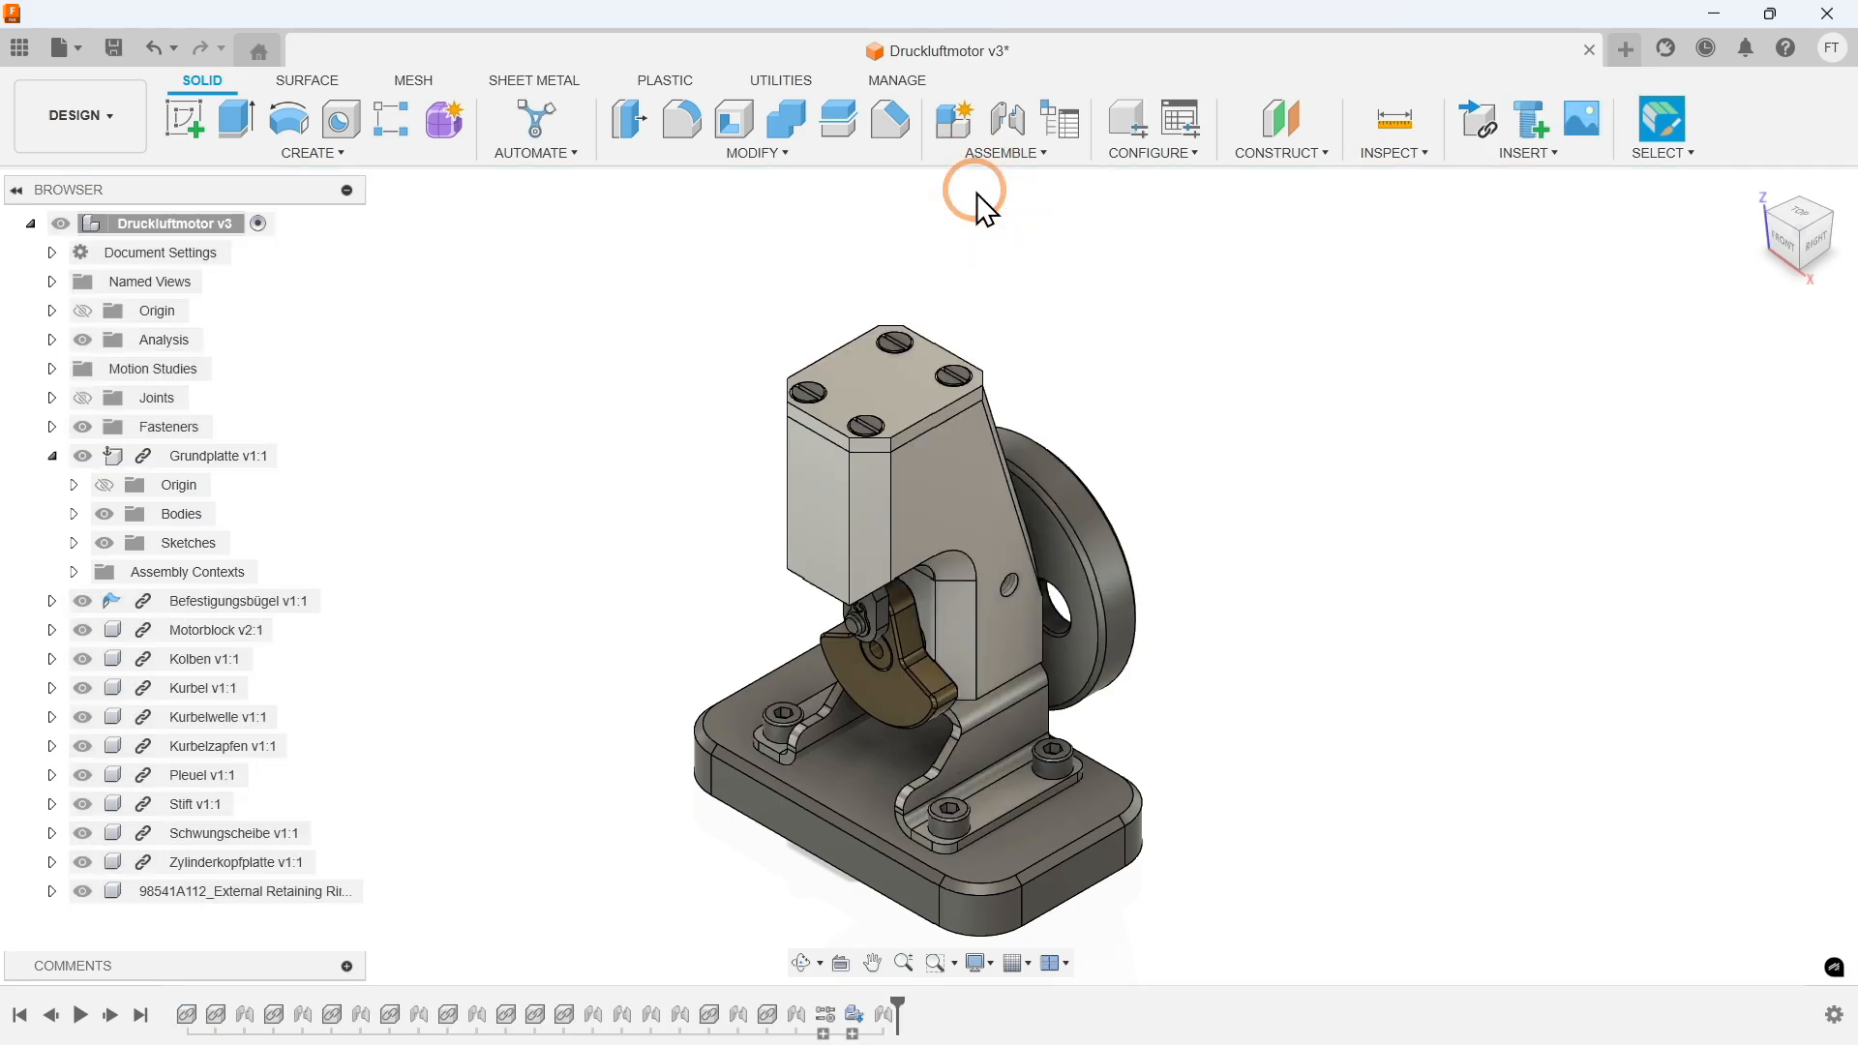
{"action": "left_click", "coordinate": [52, 454]}
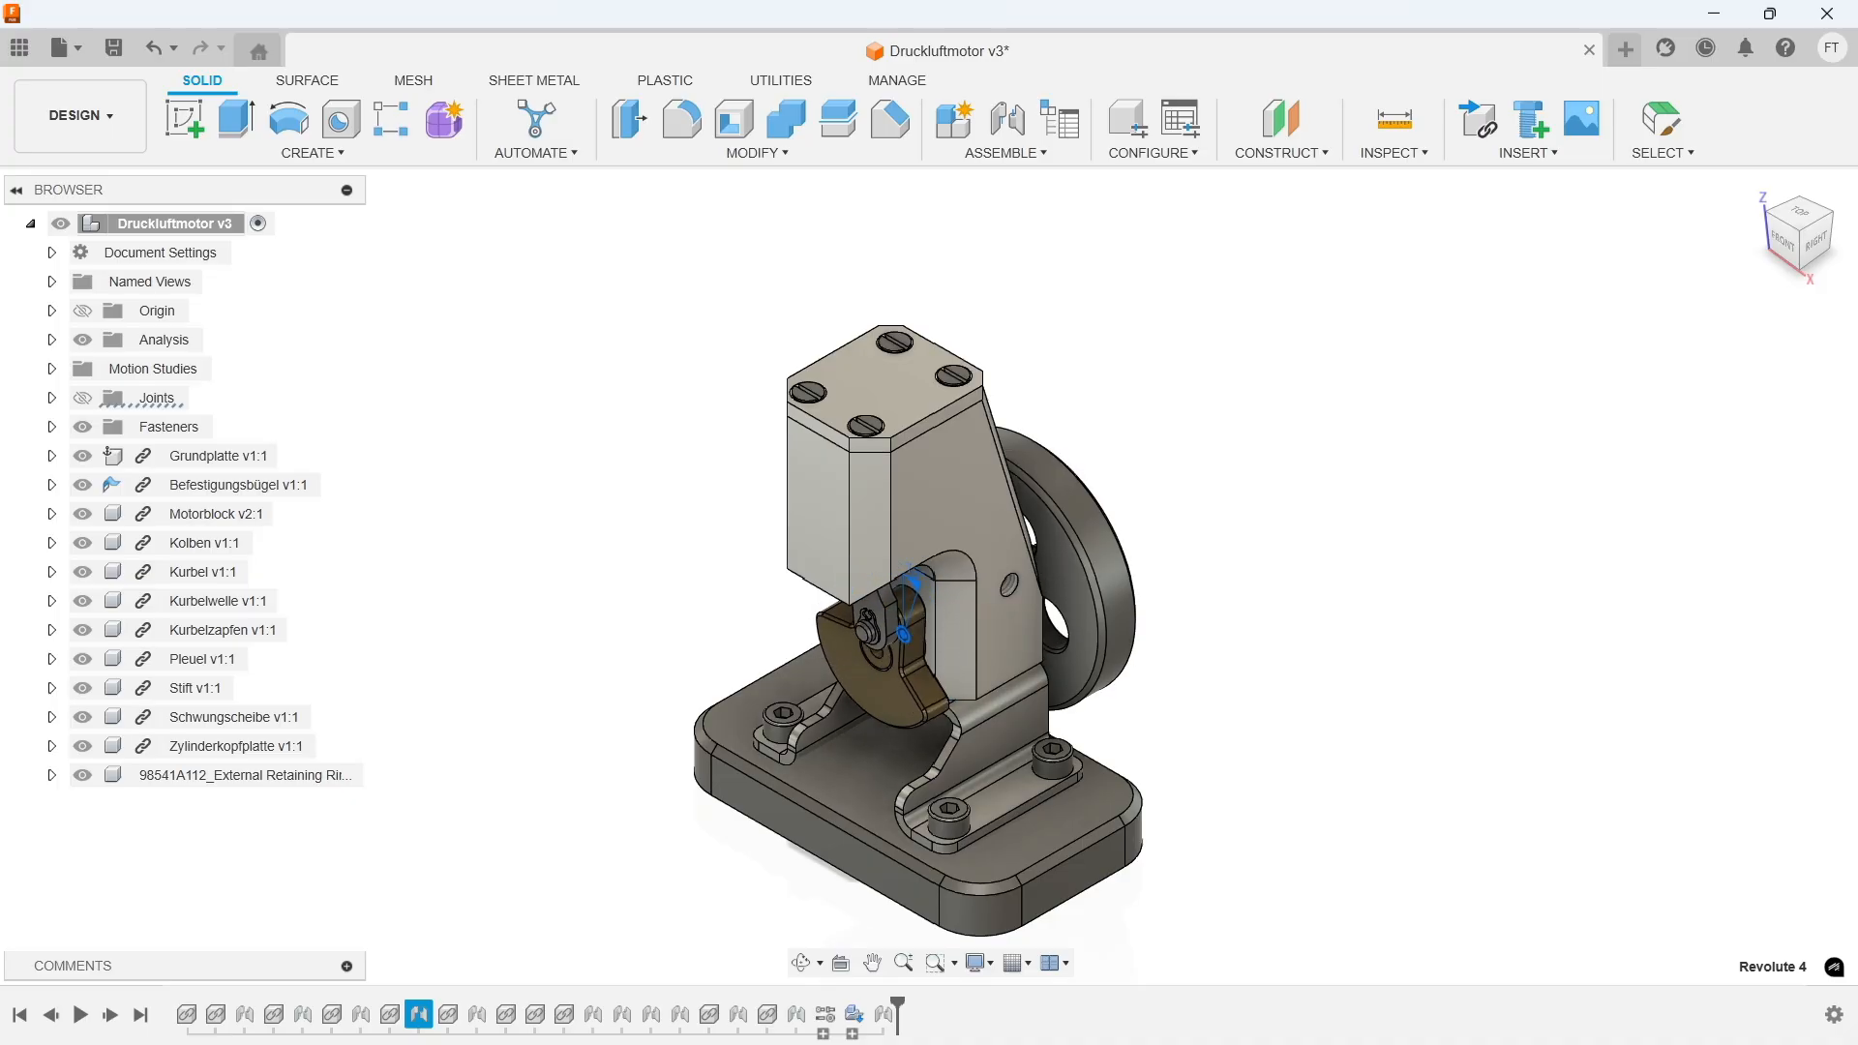
{"action": "key", "text": "Escape"}
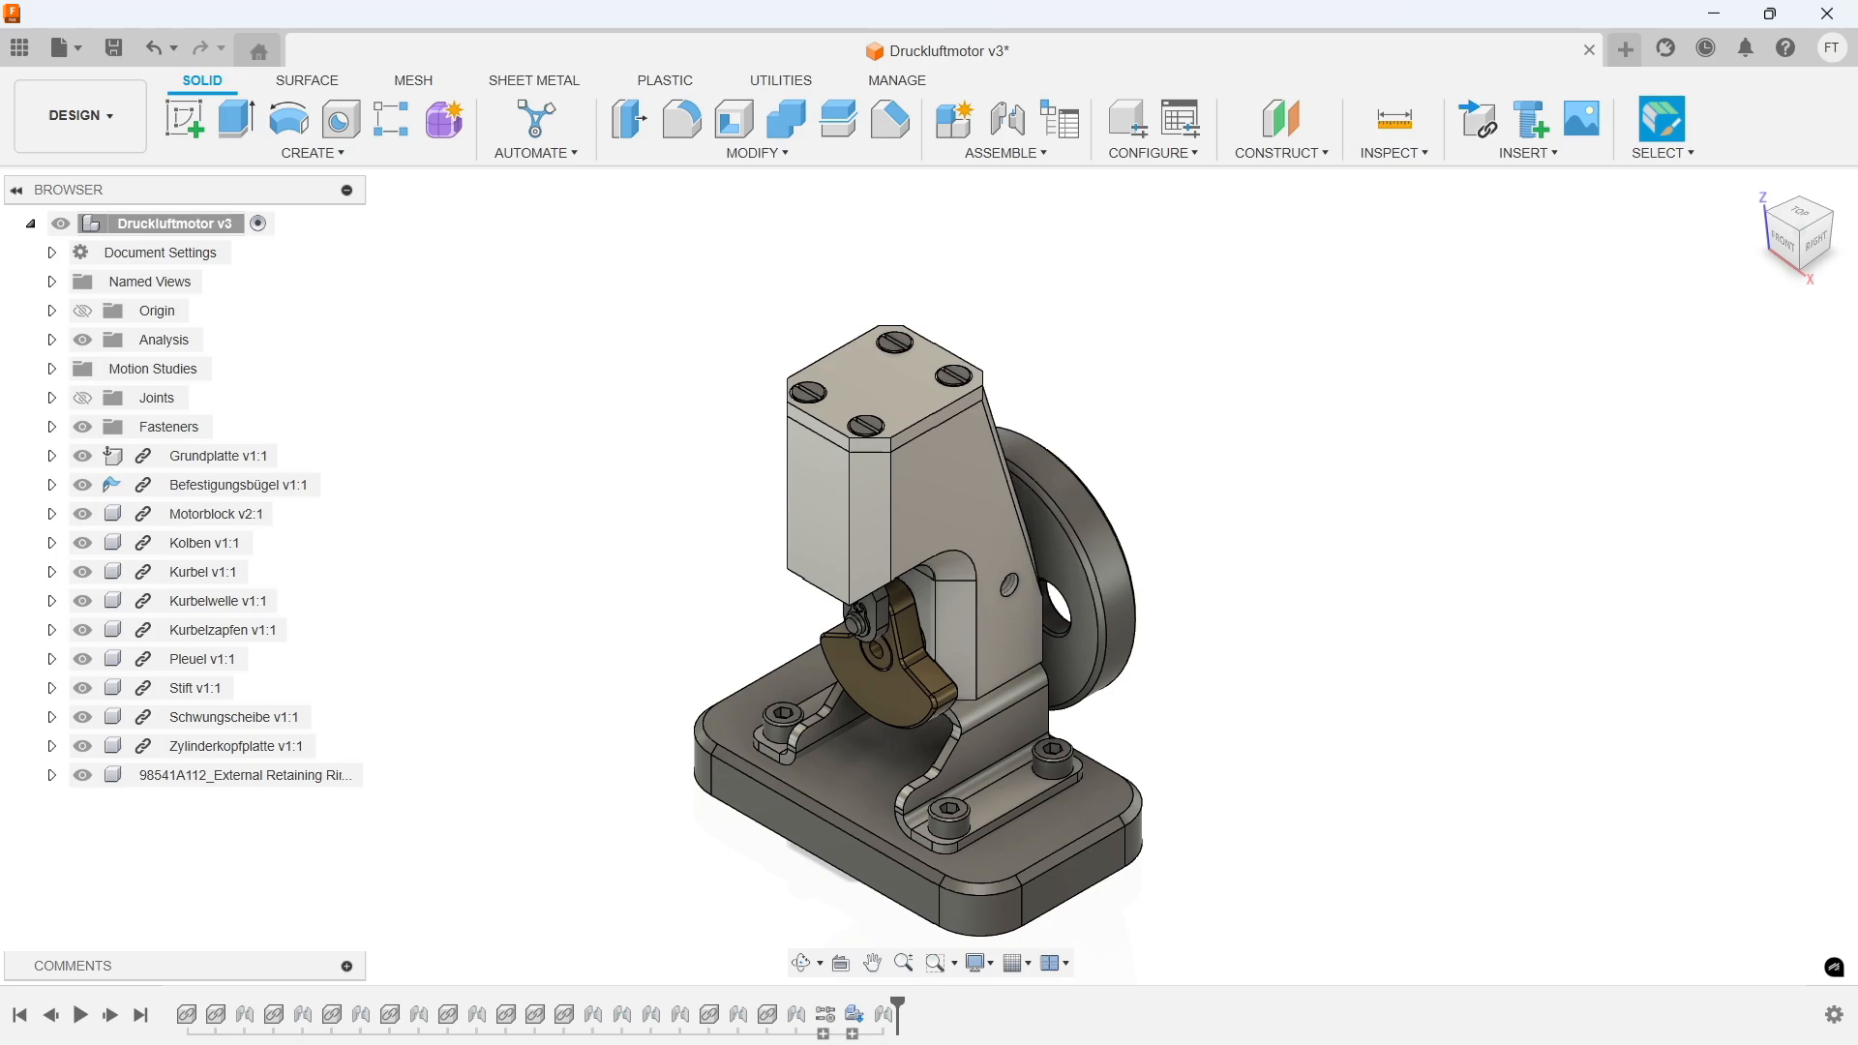